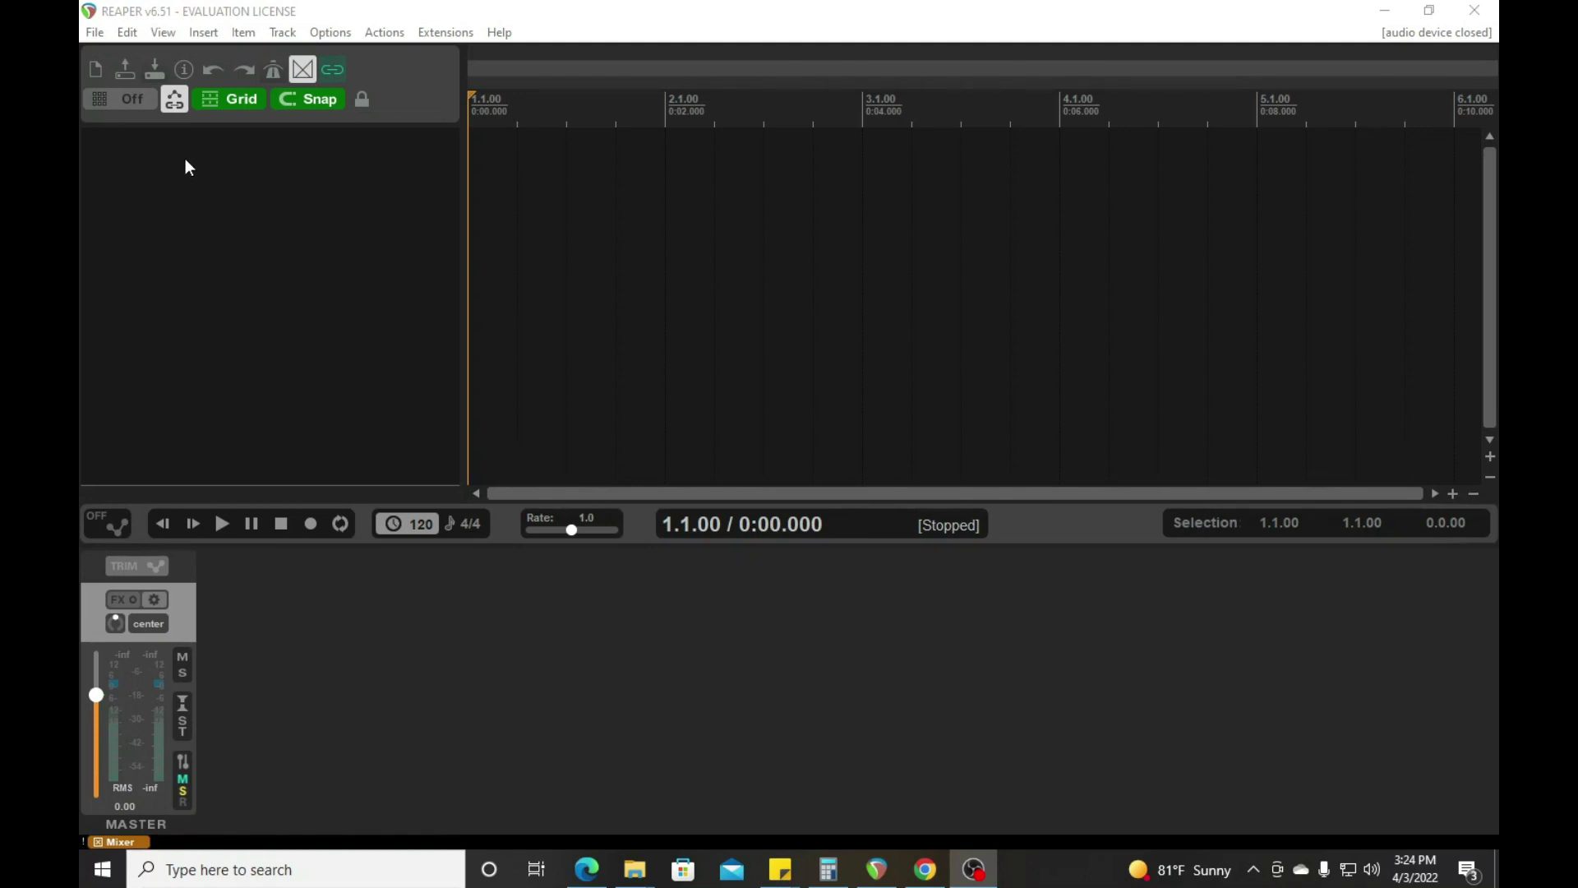
Step: Insert seven new blank tracks with Ctrl+T and select track 1
{"action": "key", "text": "ctrl+t"}
{"action": "key", "text": "ctrl+t"}
{"action": "key", "text": "ctrl+t"}
{"action": "key", "text": "ctrl+t"}
{"action": "key", "text": "ctrl+t"}
{"action": "key", "text": "ctrl+t"}
{"action": "key", "text": "ctrl+t"}
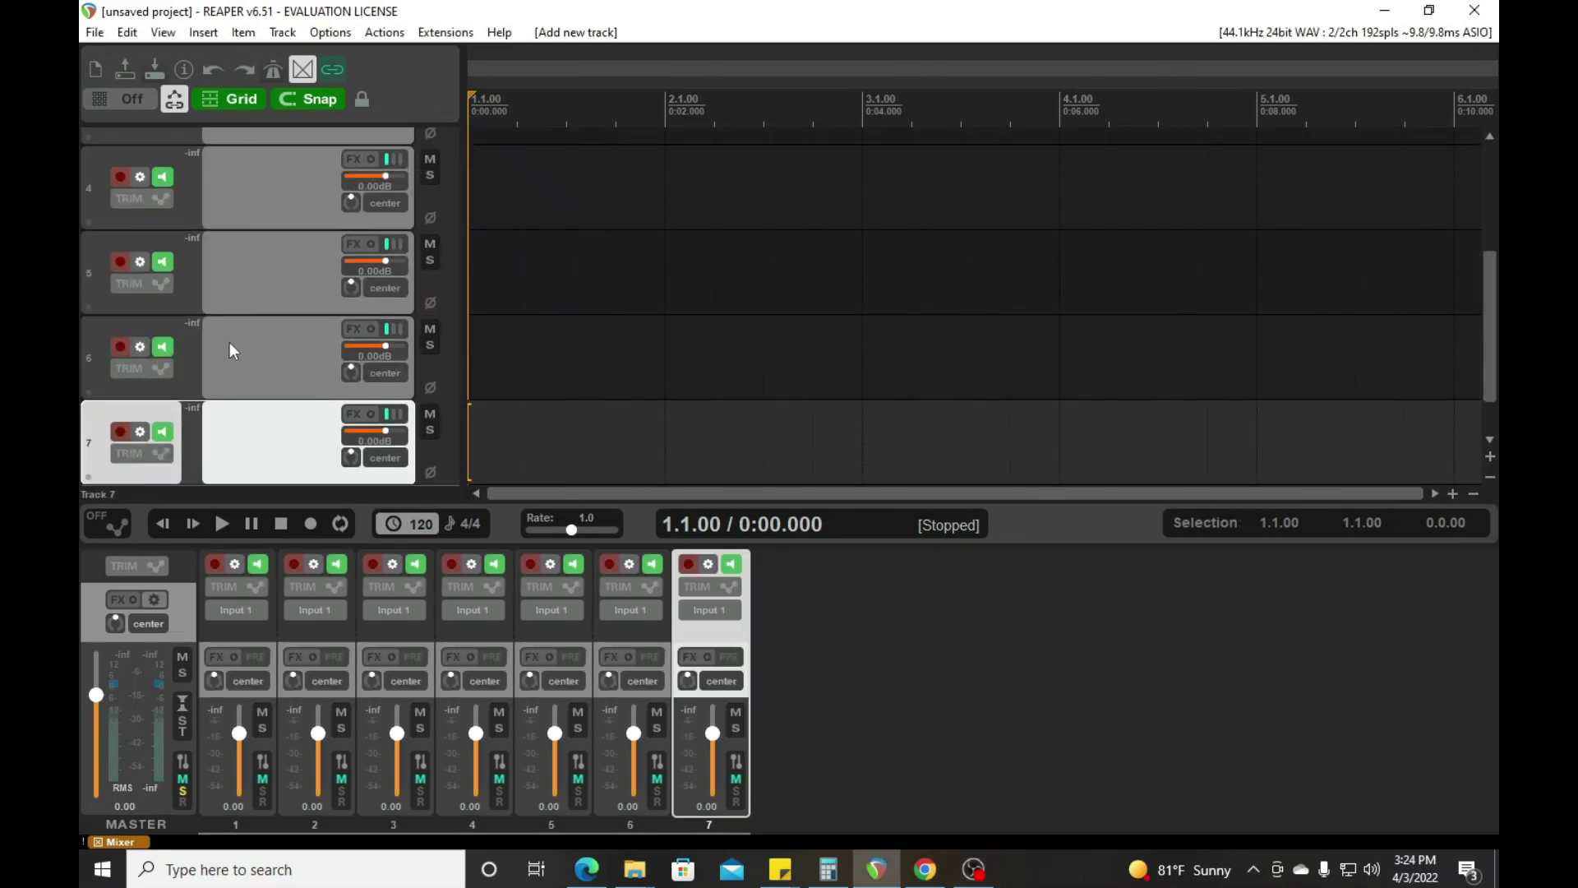
{"action": "scroll", "coordinate": [230, 337], "scroll_direction": "up", "scroll_amount": 4}
{"action": "left_click", "coordinate": [255, 422], "text": "ctrl"}
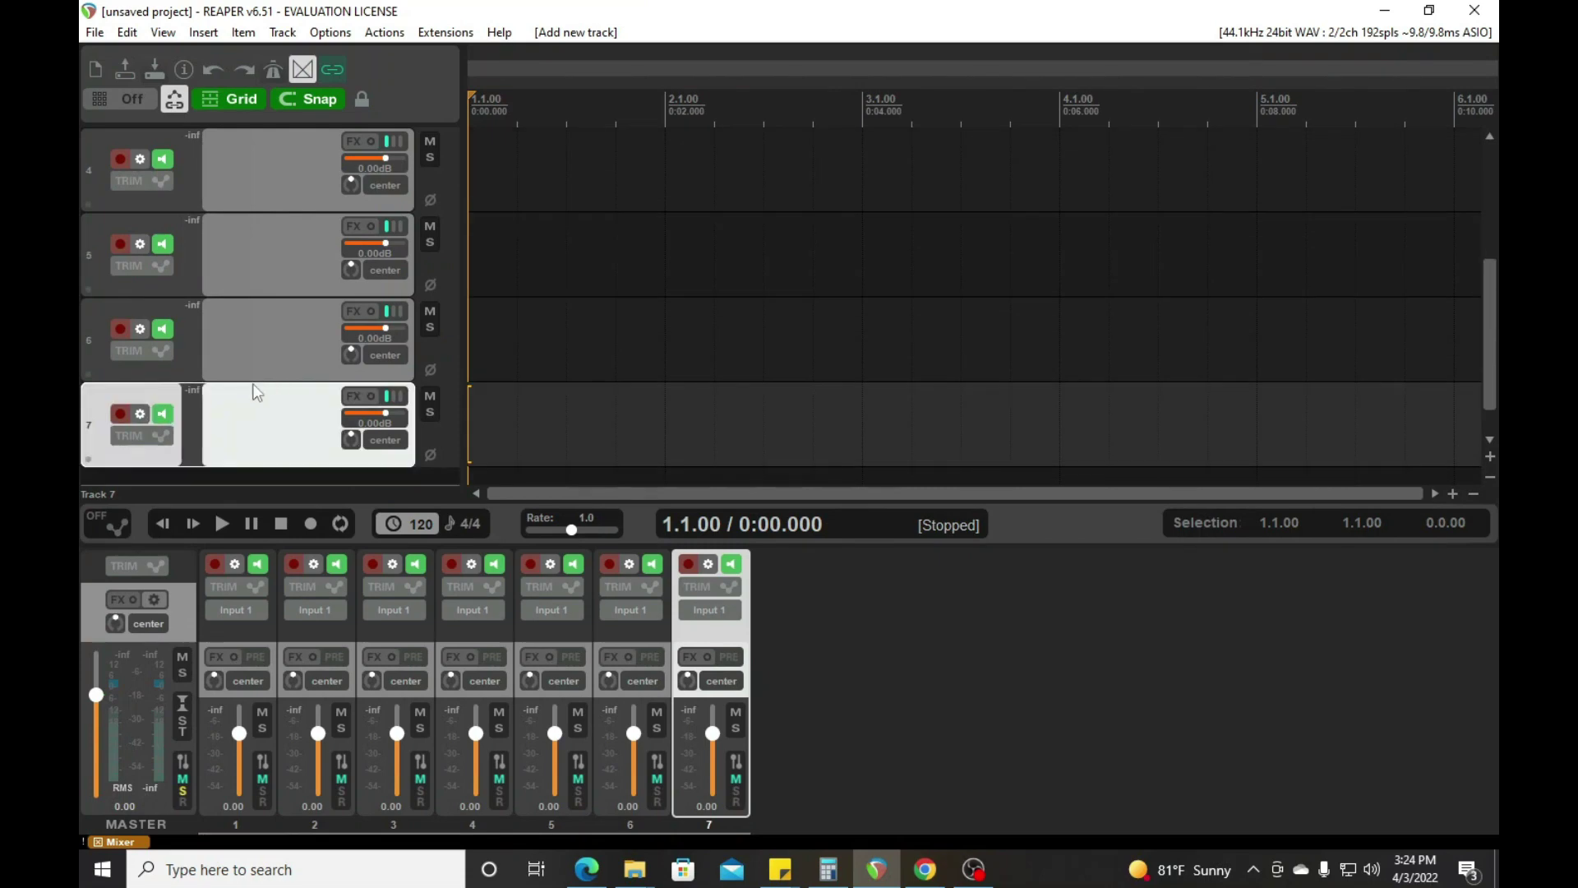
{"action": "left_click", "coordinate": [251, 412], "text": "ctrl"}
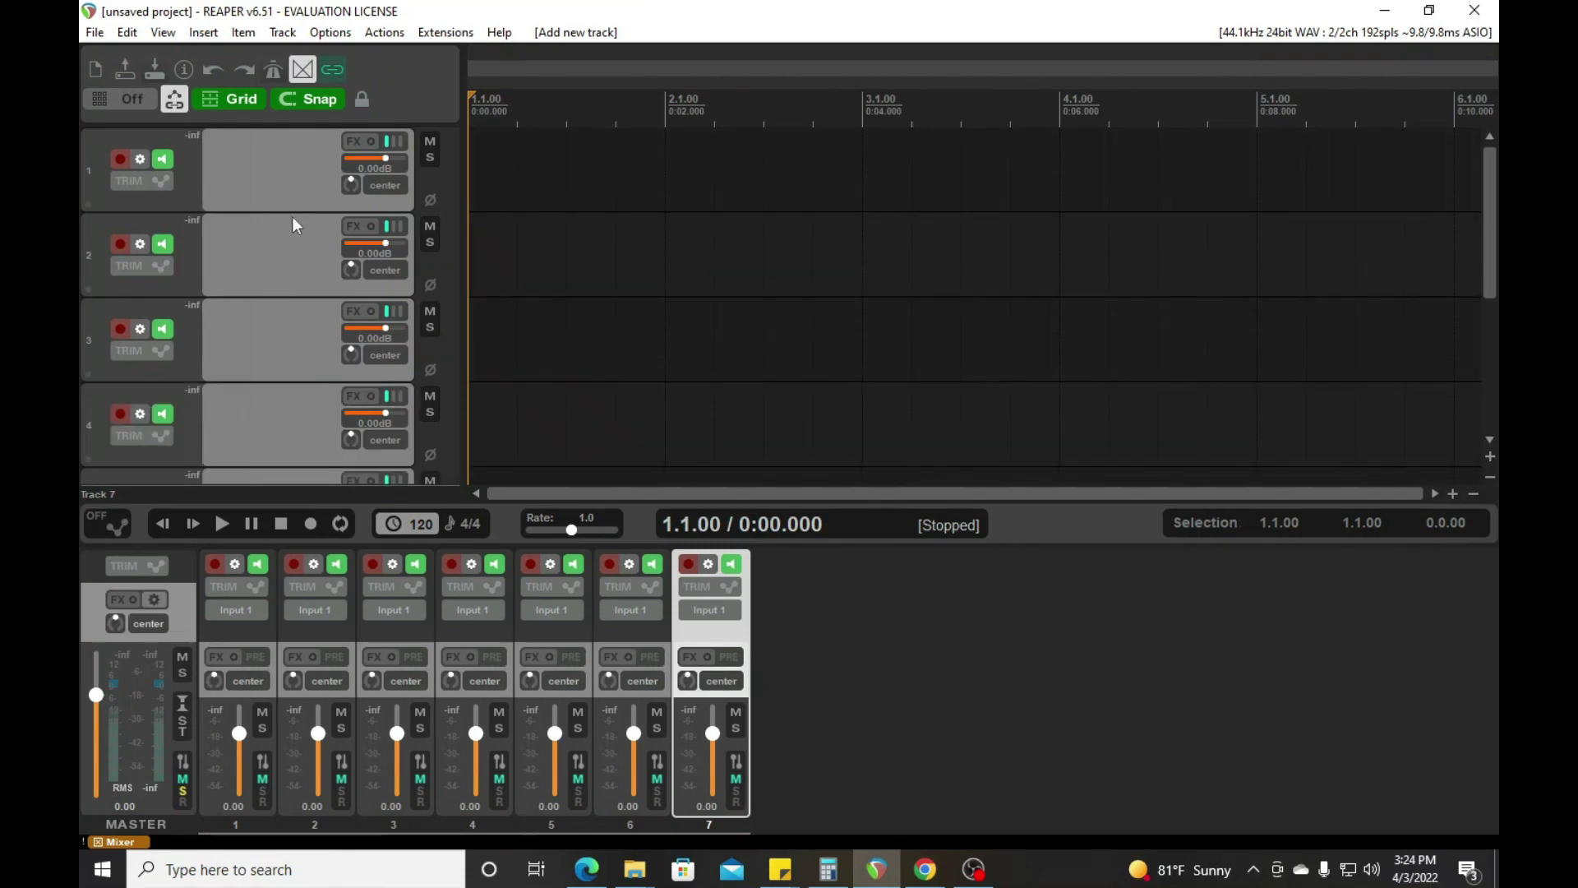
{"action": "left_click", "coordinate": [284, 141]}
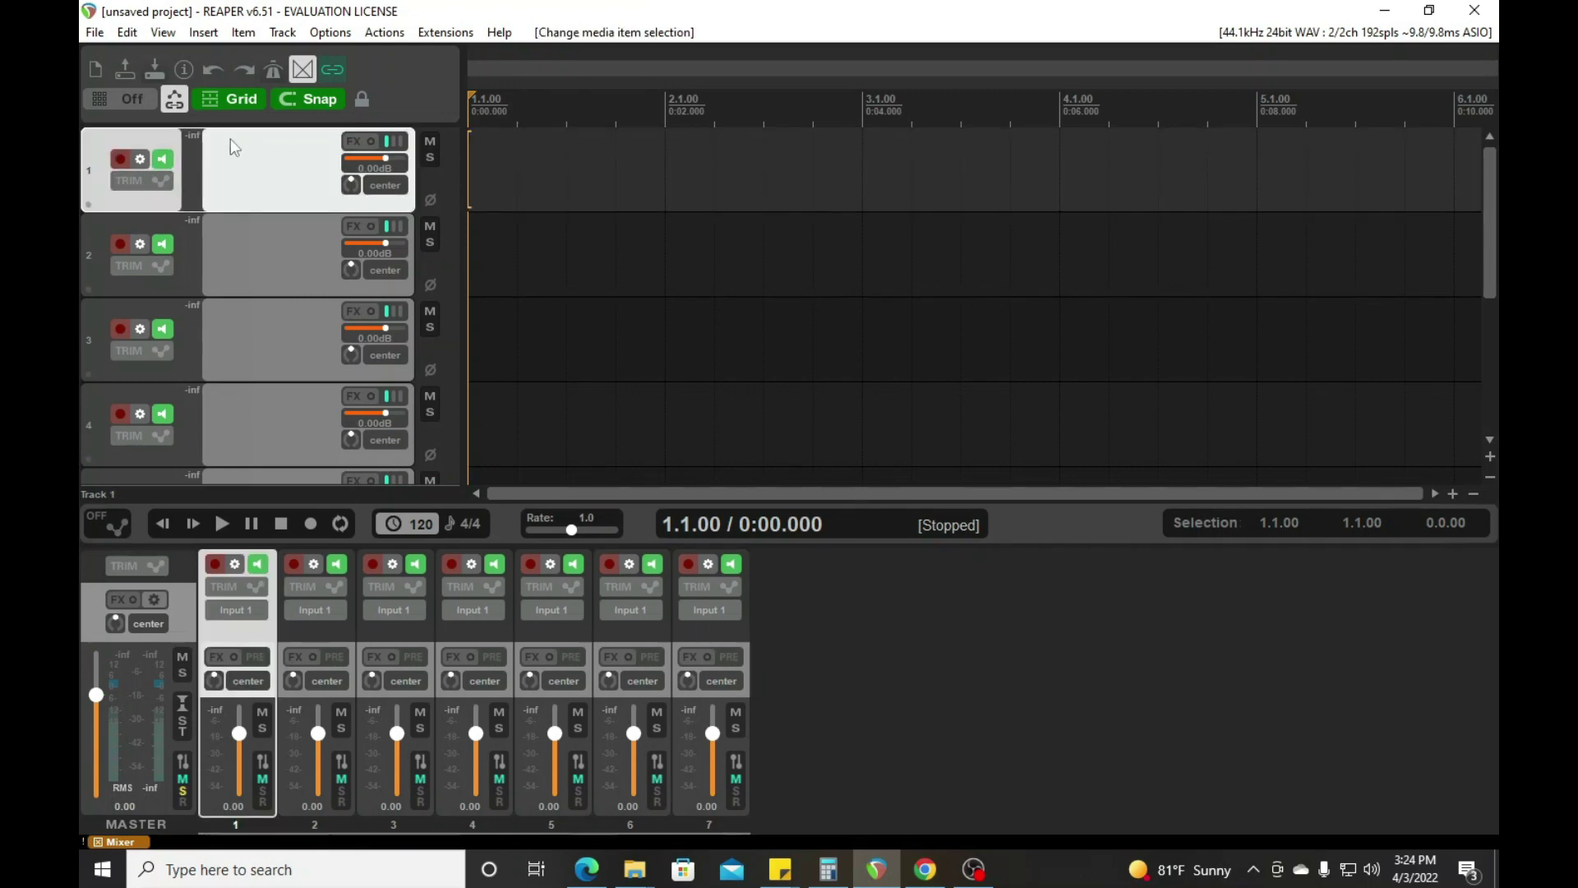
Step: Name tracks 1–4 Beat, lead vox 1, lead vox 2 and ad lib
{"action": "double_click", "coordinate": [143, 137]}
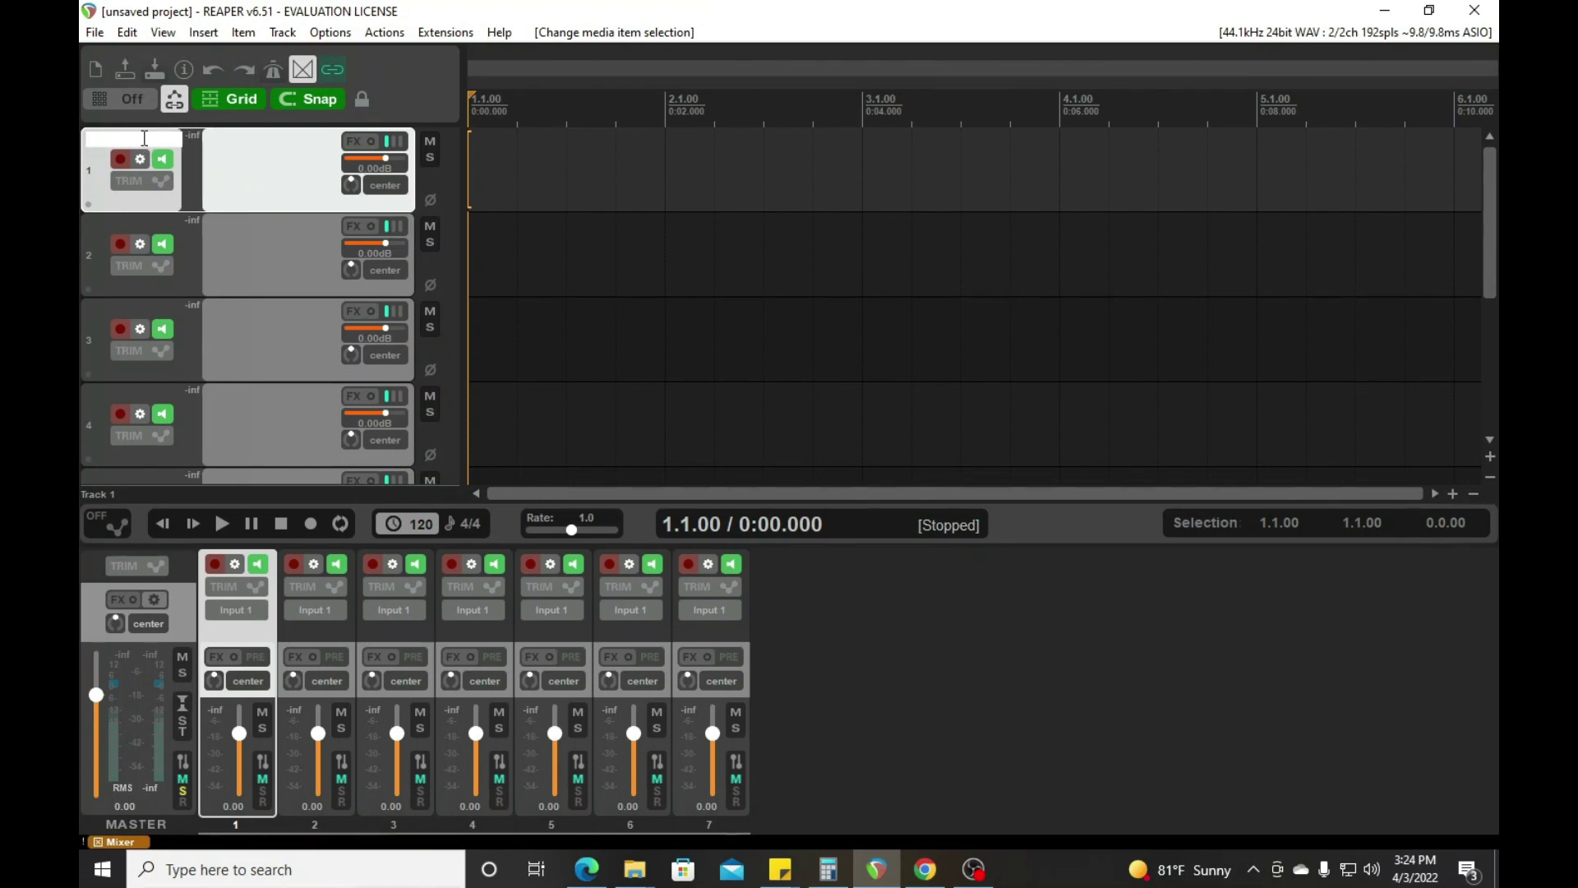
{"action": "type", "text": "Beat"}
{"action": "key", "text": "Return"}
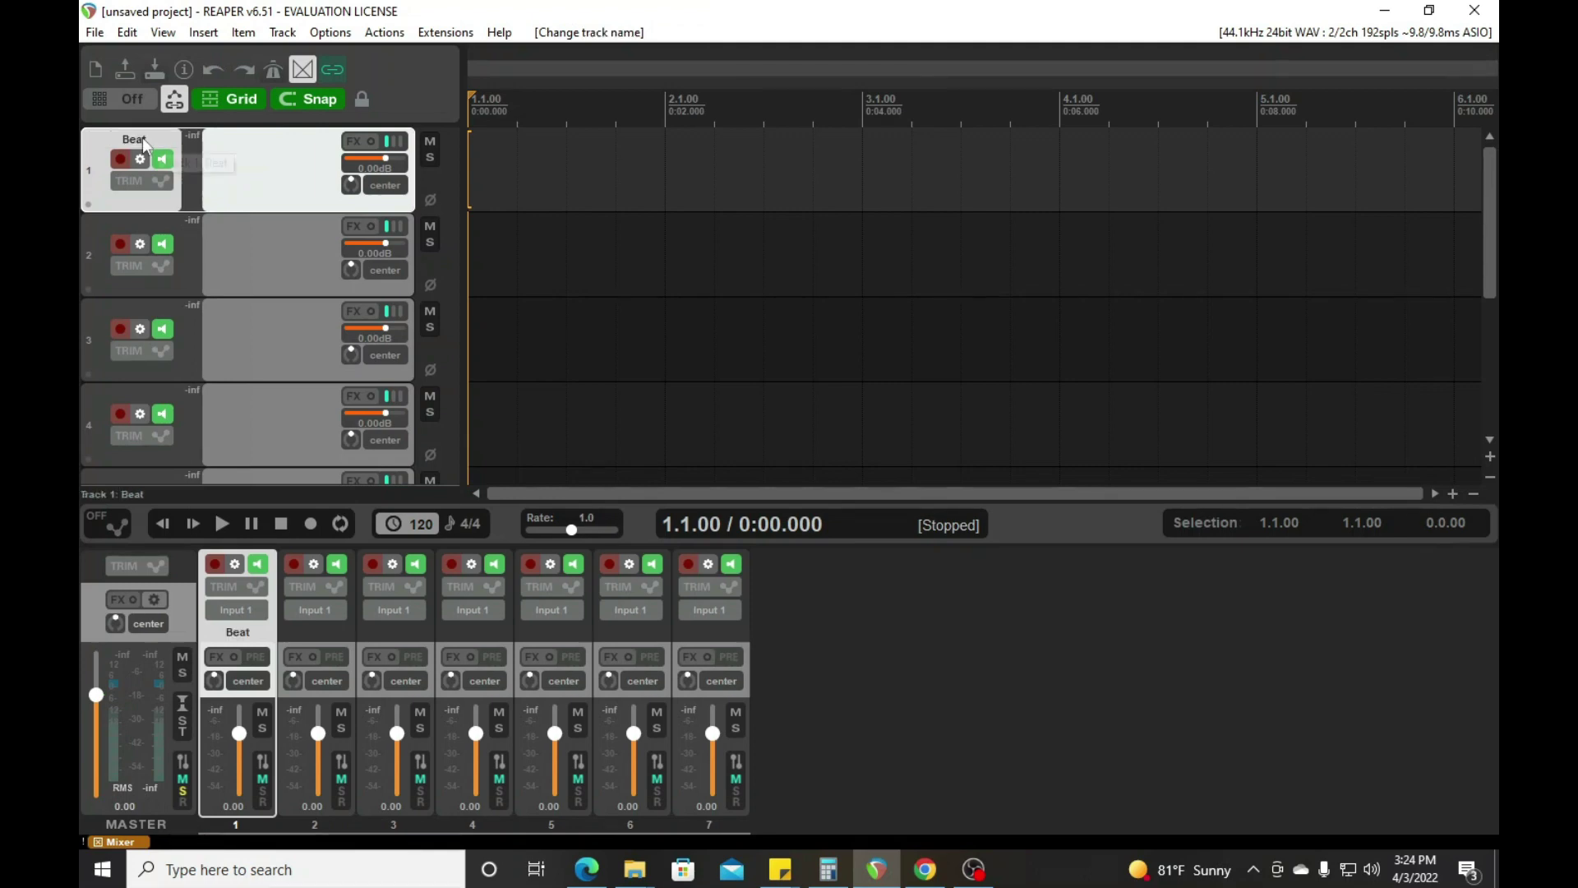
{"action": "double_click", "coordinate": [134, 221]}
{"action": "type", "text": "lead"}
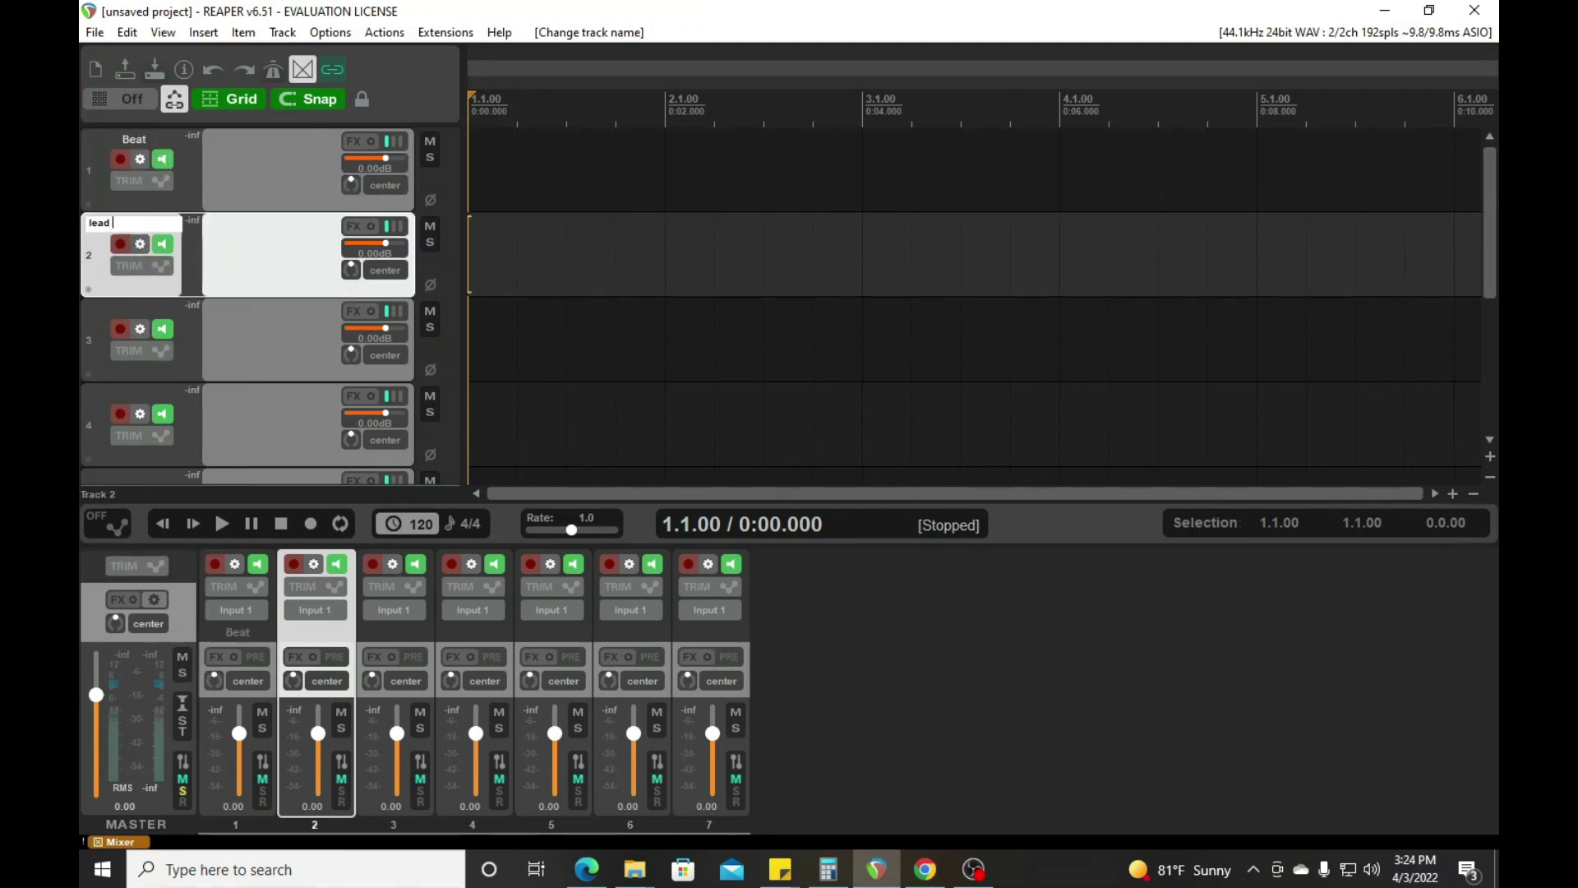
{"action": "type", "text": " vox 1"}
{"action": "key", "text": "Return"}
{"action": "double_click", "coordinate": [147, 307]}
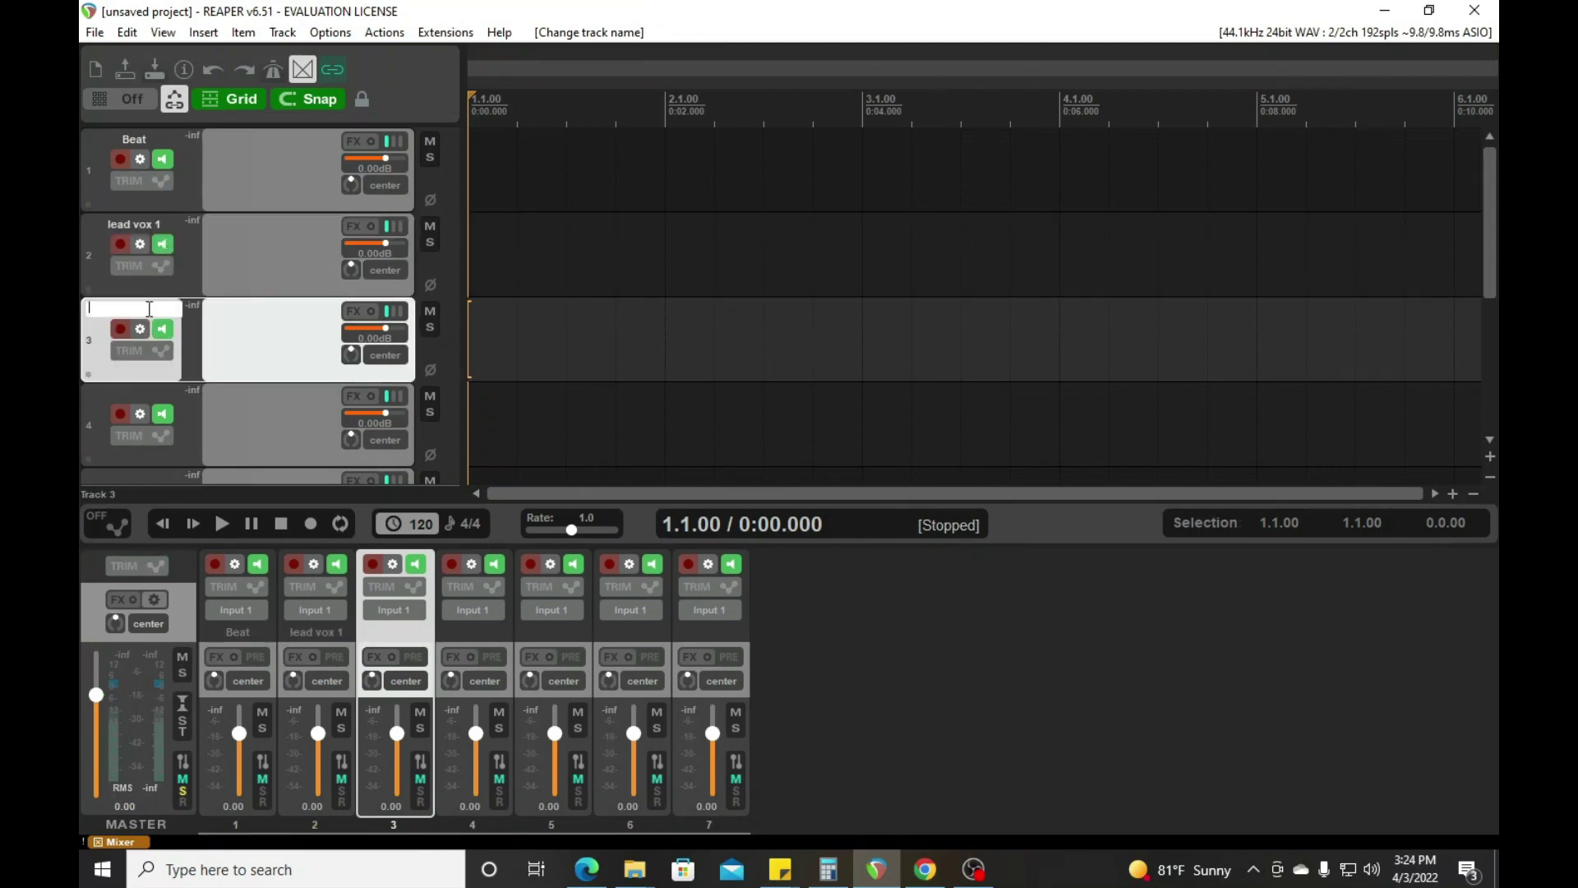
{"action": "type", "text": "lead vox 2"}
{"action": "key", "text": "Return"}
{"action": "double_click", "coordinate": [143, 397]}
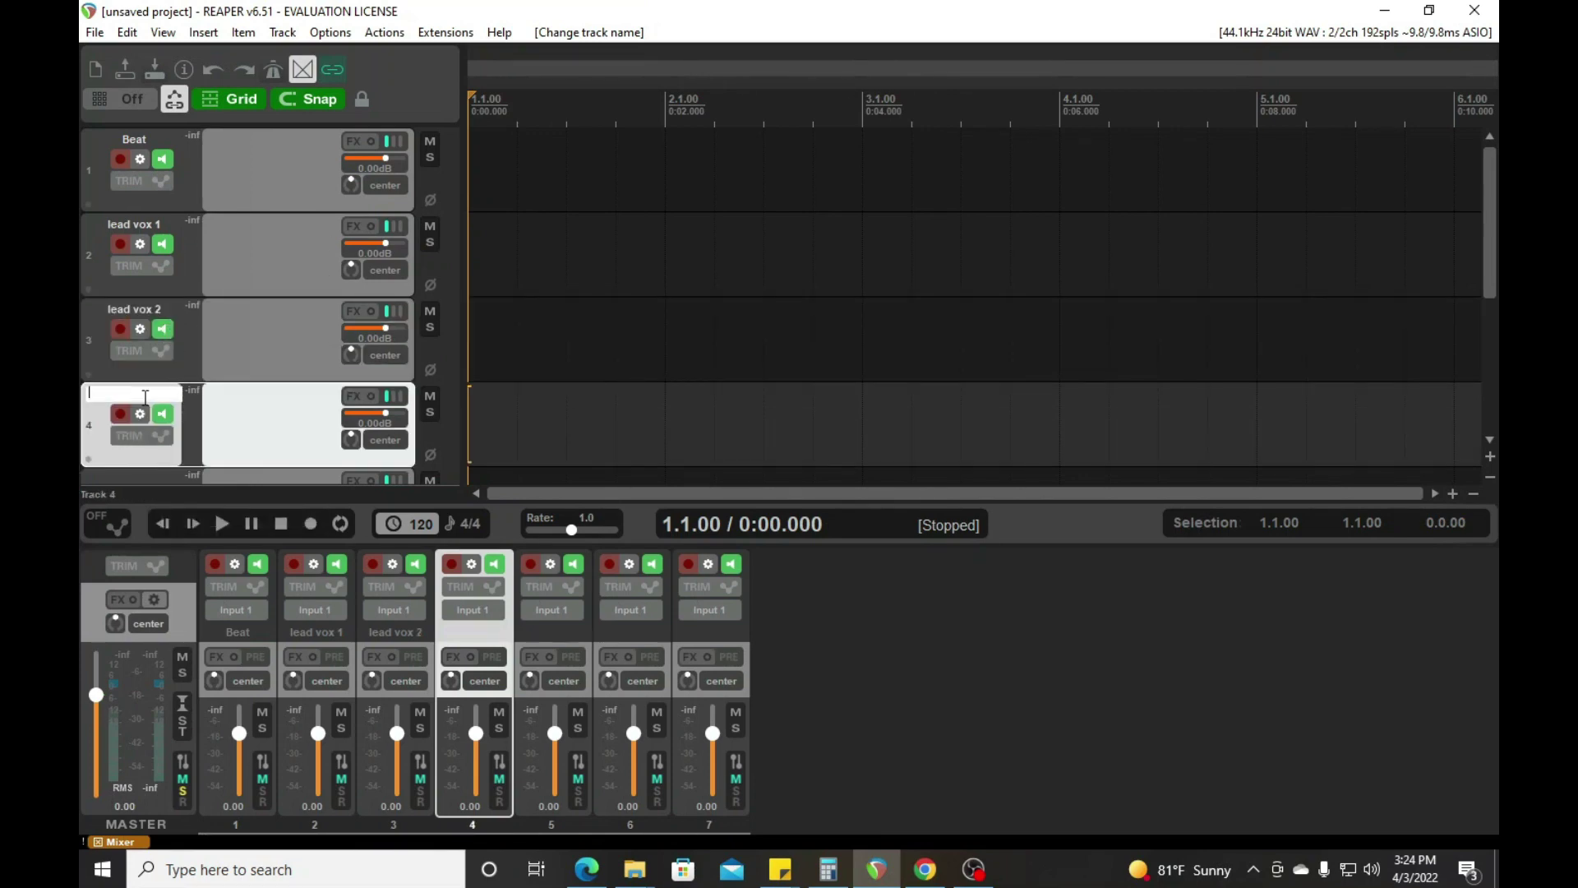
{"action": "type", "text": "ad lib"}
{"action": "key", "text": "Return"}
Step: Name tracks 5–7 chorus, chorus and intro/outro
{"action": "scroll", "coordinate": [915, 369], "scroll_direction": "down", "scroll_amount": 2}
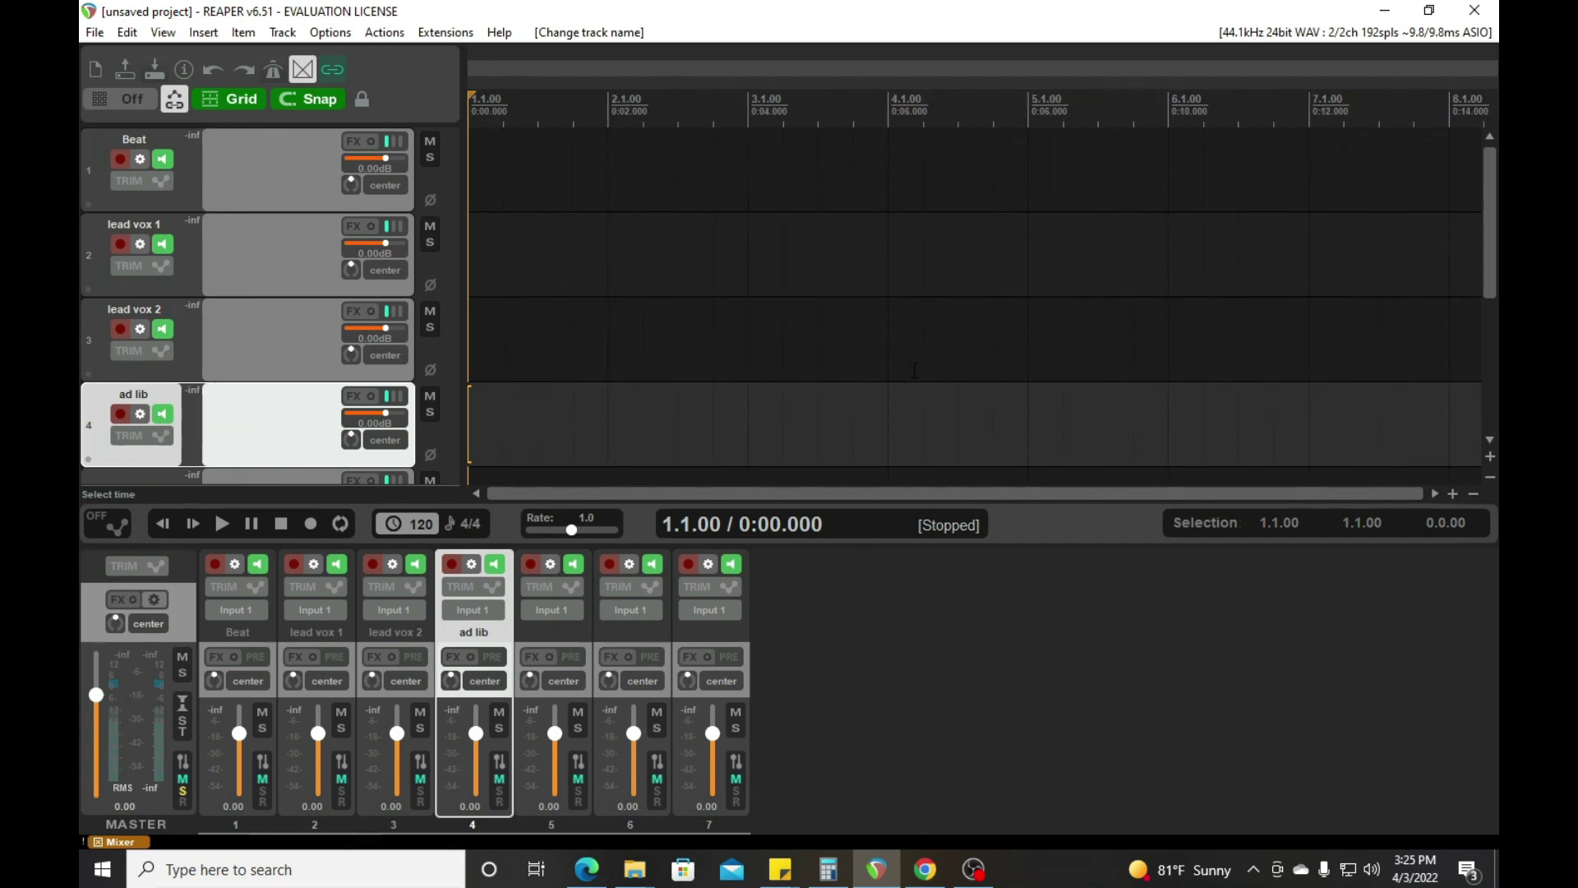
{"action": "scroll", "coordinate": [1489, 285], "scroll_direction": "down", "scroll_amount": 1}
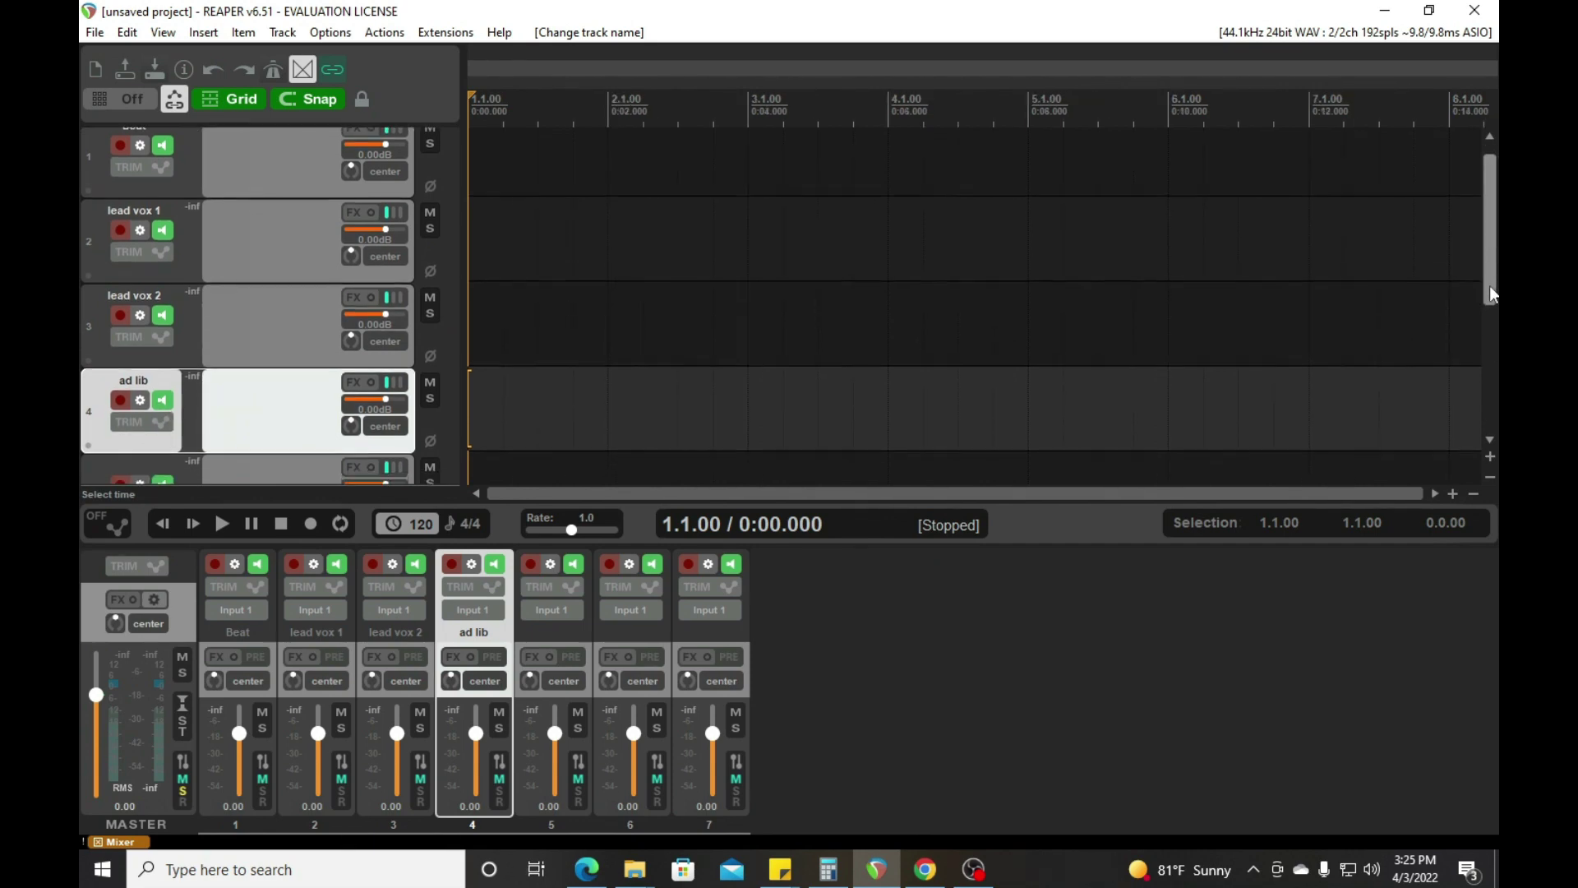
{"action": "double_click", "coordinate": [145, 385]}
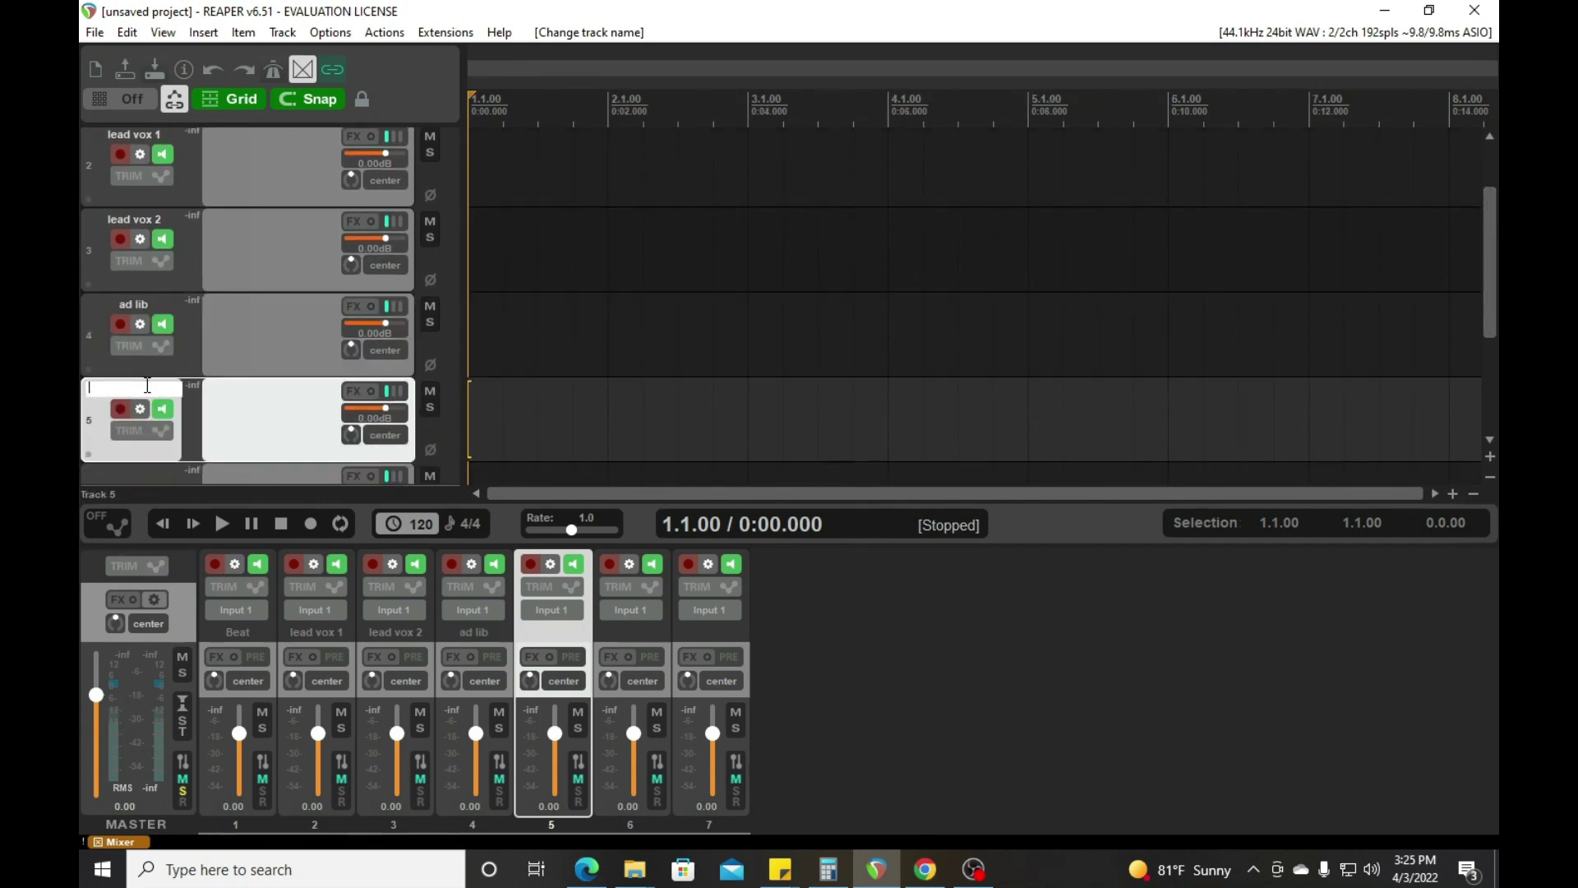
{"action": "type", "text": "chorus"}
{"action": "key", "text": "Return"}
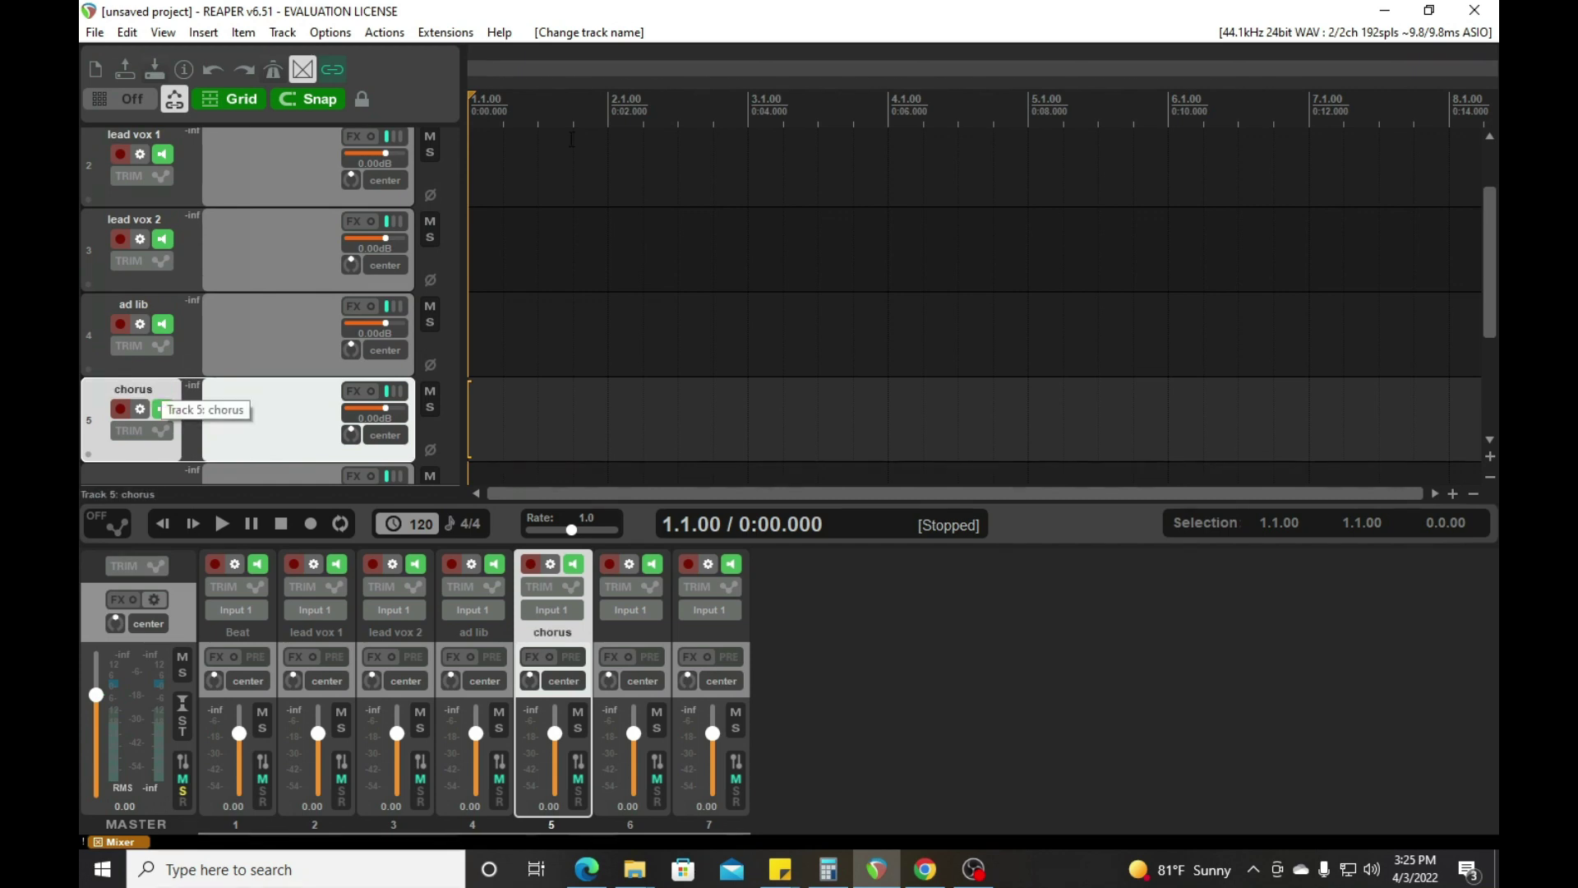
{"action": "left_click_drag", "start_coordinate": [1488, 235], "coordinate": [1479, 305]}
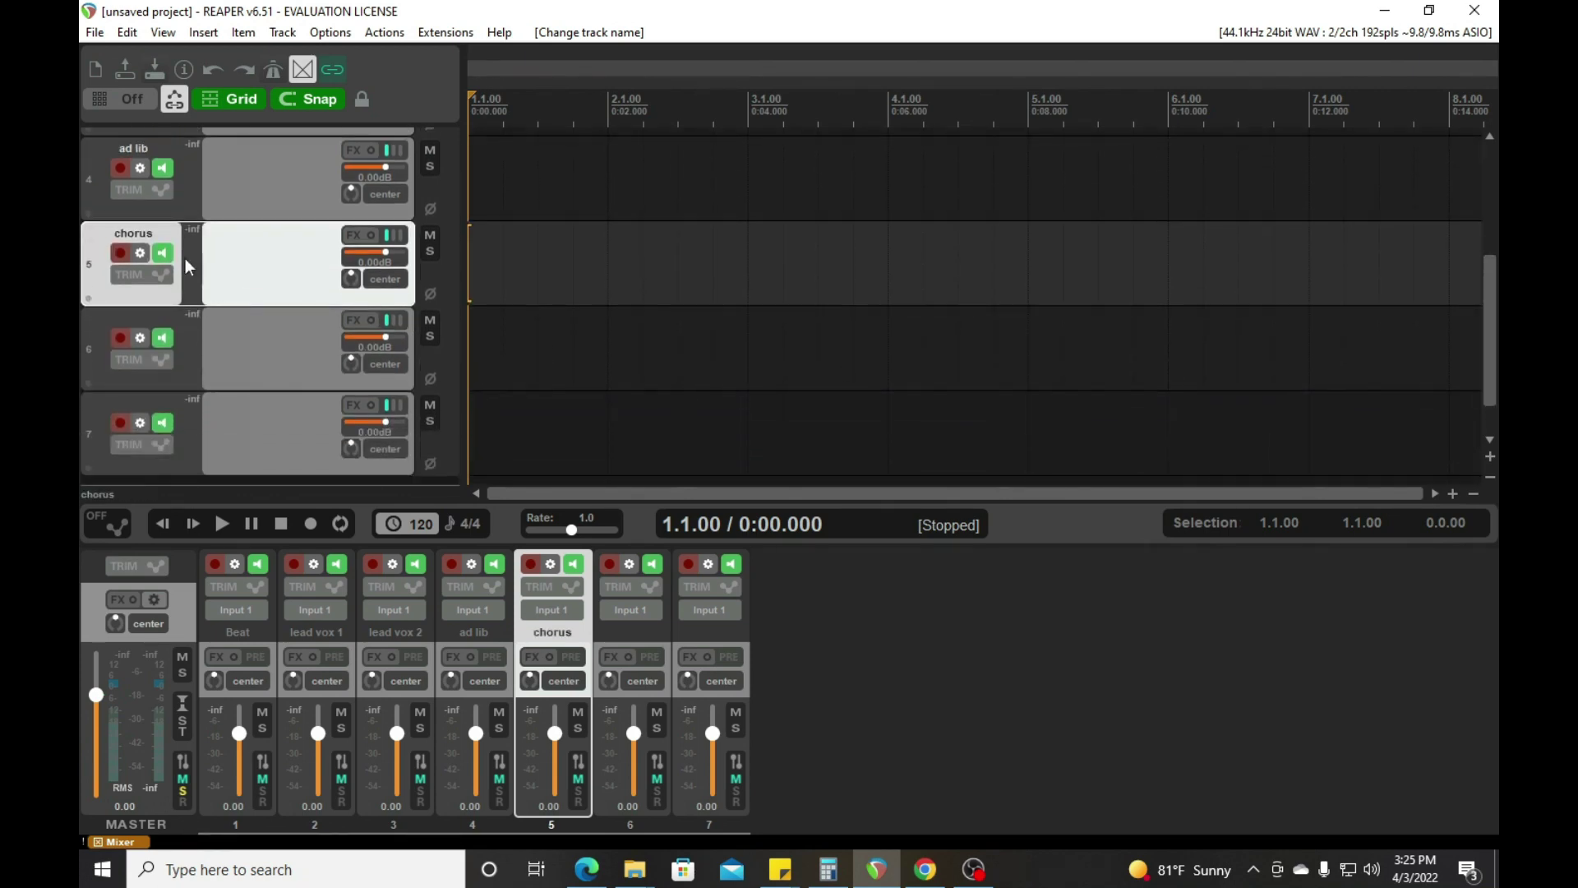
{"action": "double_click", "coordinate": [140, 314]}
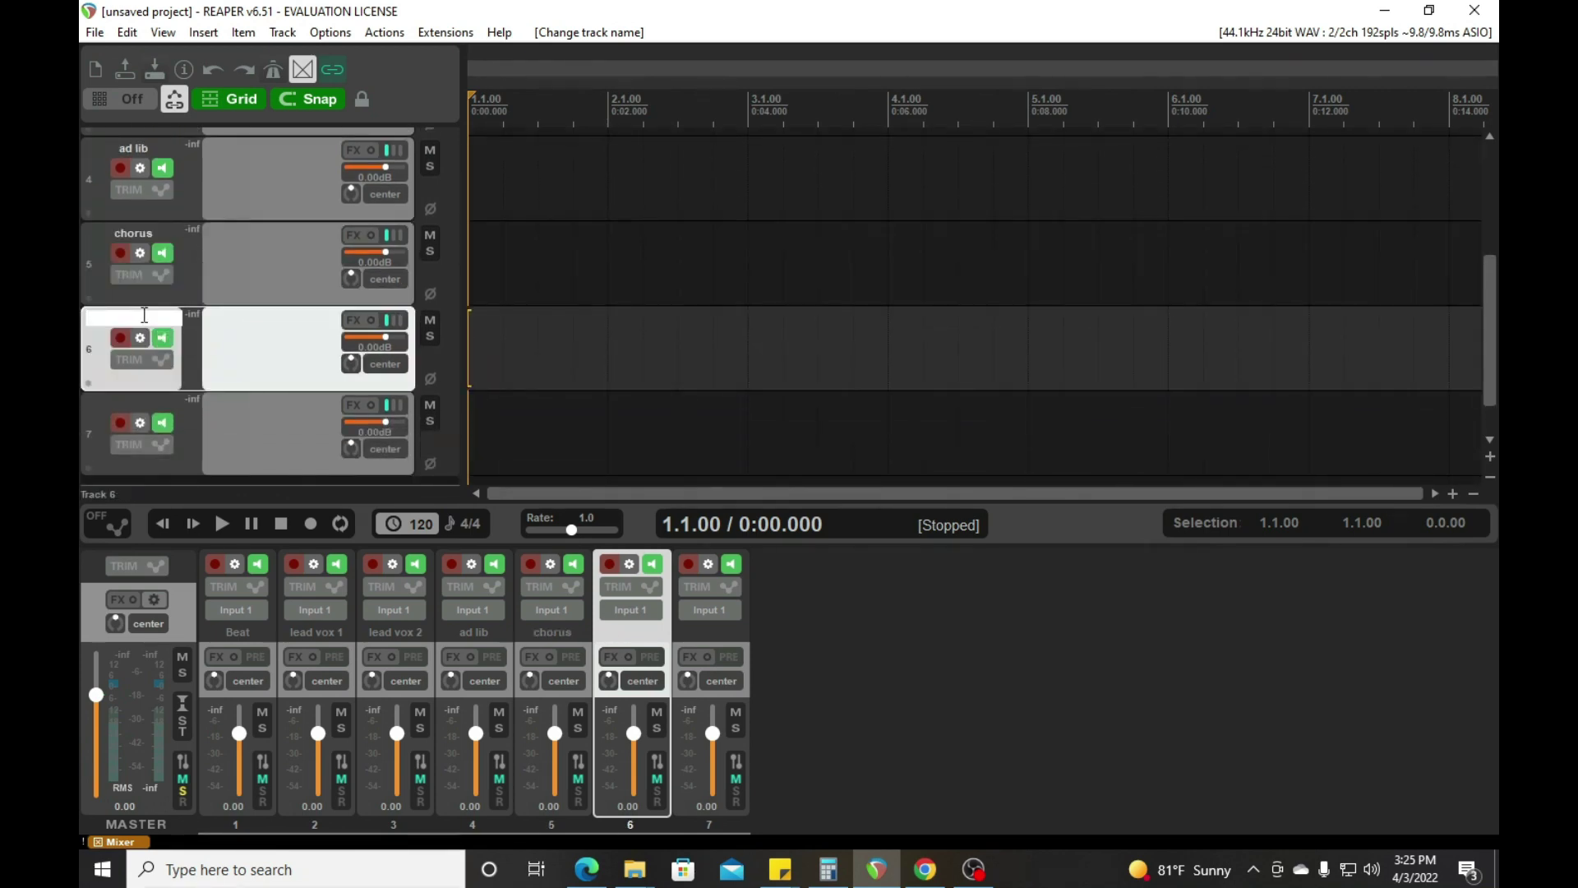
{"action": "type", "text": "chorus"}
{"action": "key", "text": "Return"}
{"action": "double_click", "coordinate": [142, 402]}
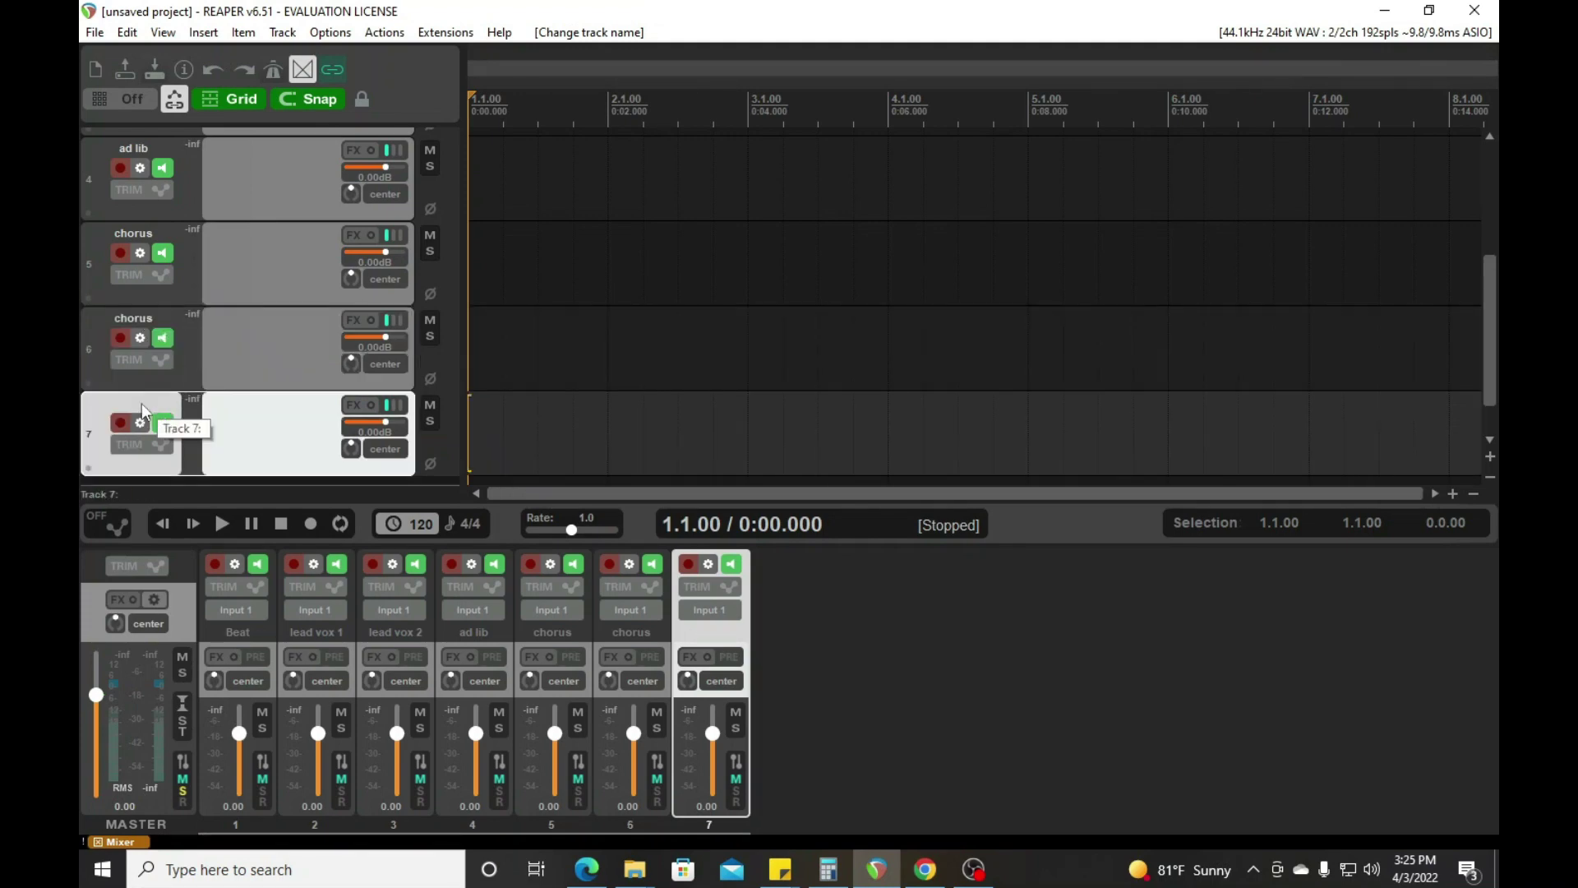
{"action": "type", "text": "i"}
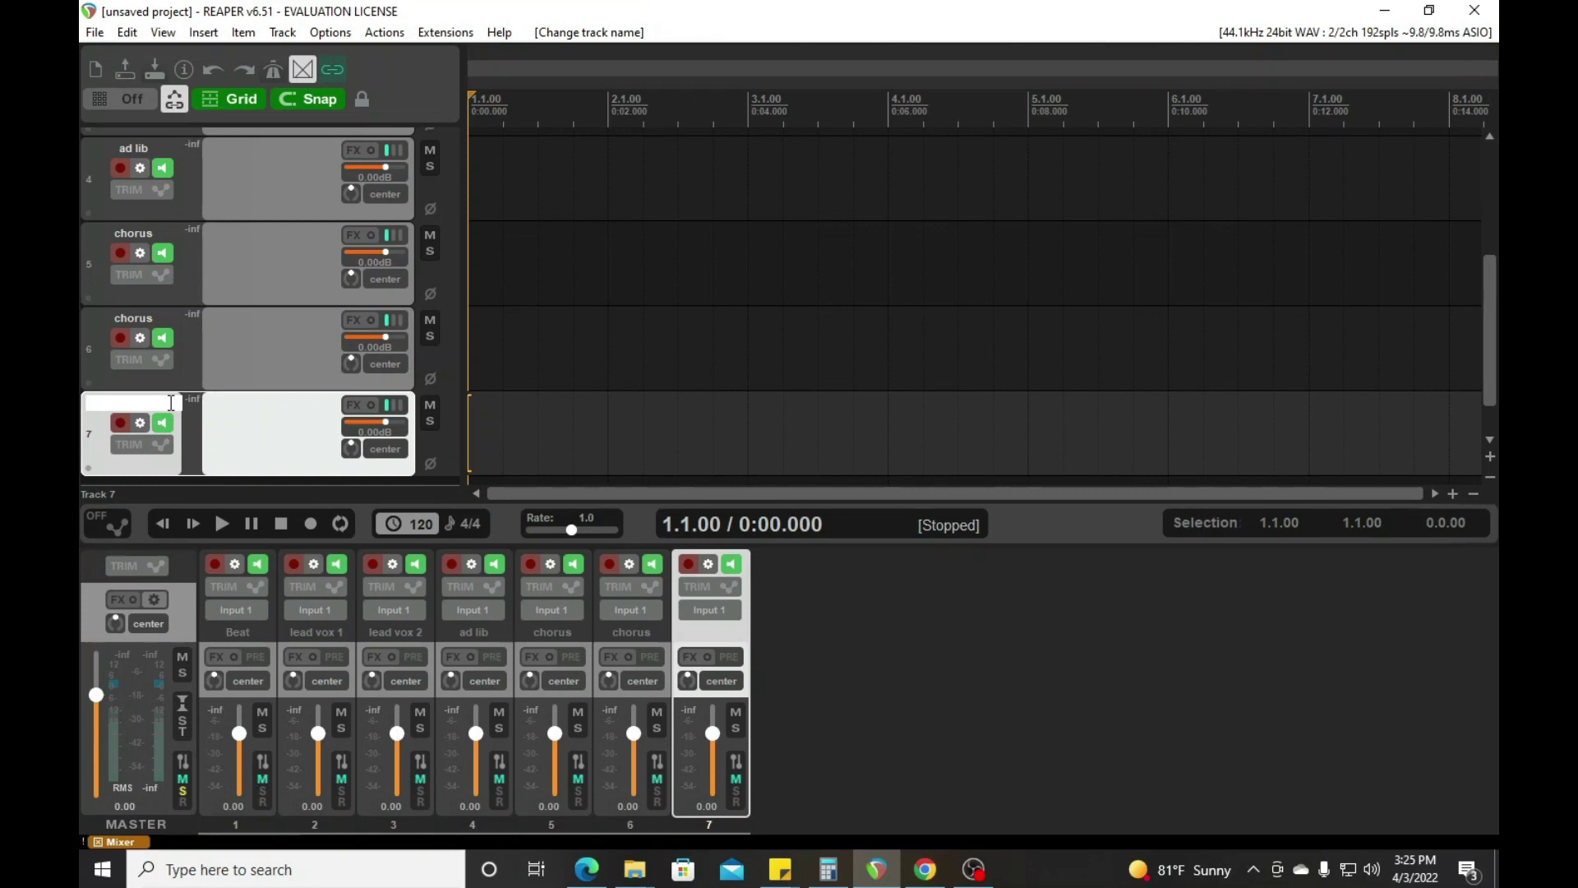
{"action": "type", "text": "ntro/outro"}
{"action": "key", "text": "Return"}
{"action": "scroll", "coordinate": [1345, 251], "scroll_direction": "down", "scroll_amount": 3}
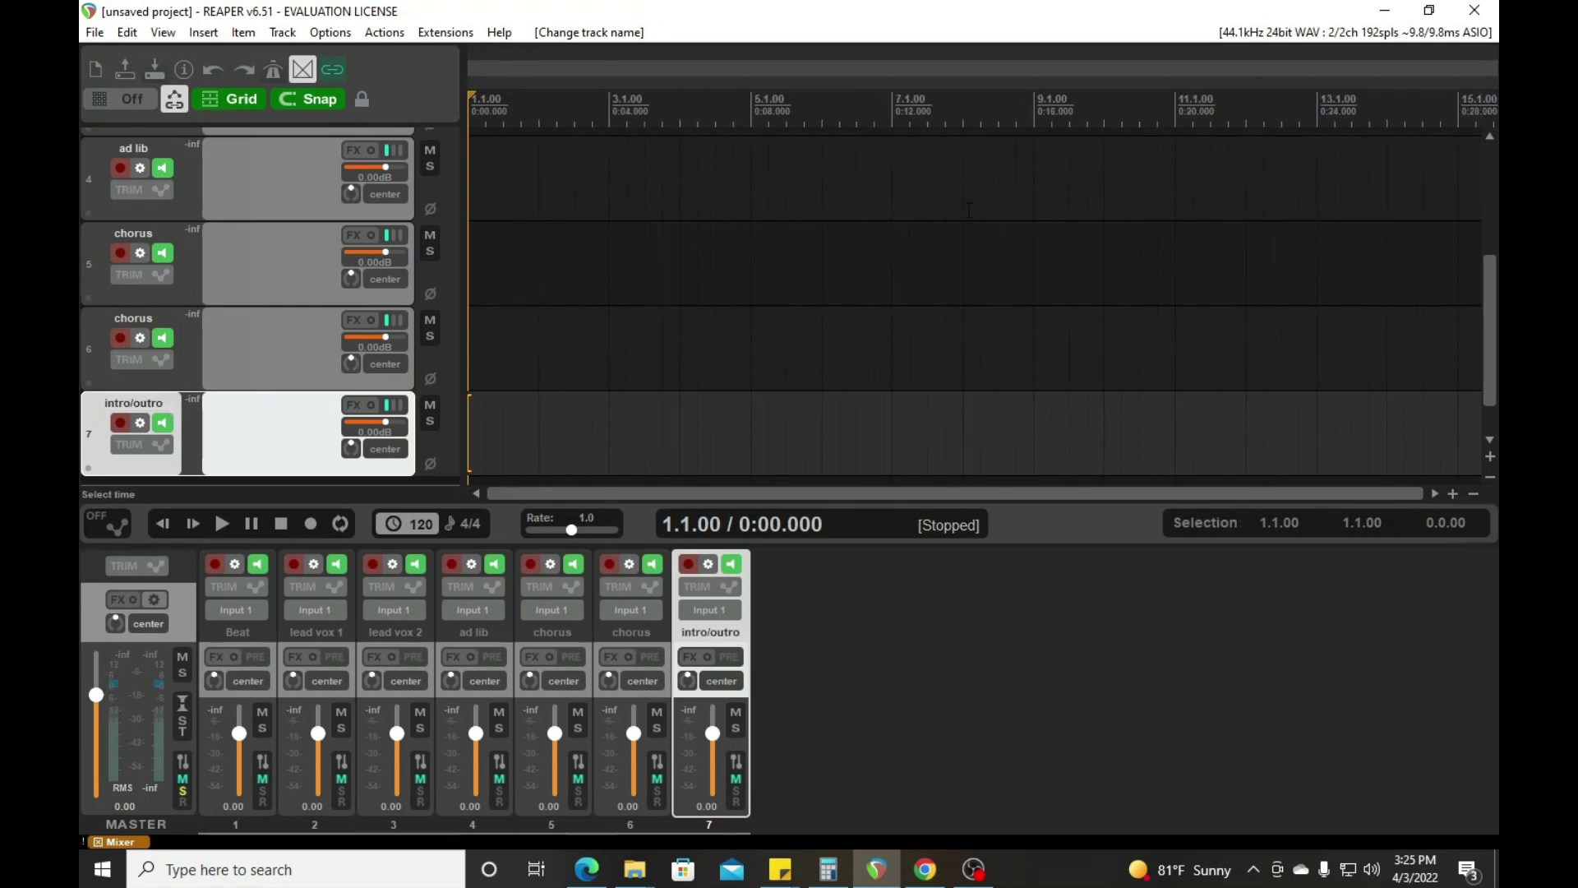
{"action": "scroll", "coordinate": [1487, 319], "scroll_direction": "down", "scroll_amount": 2}
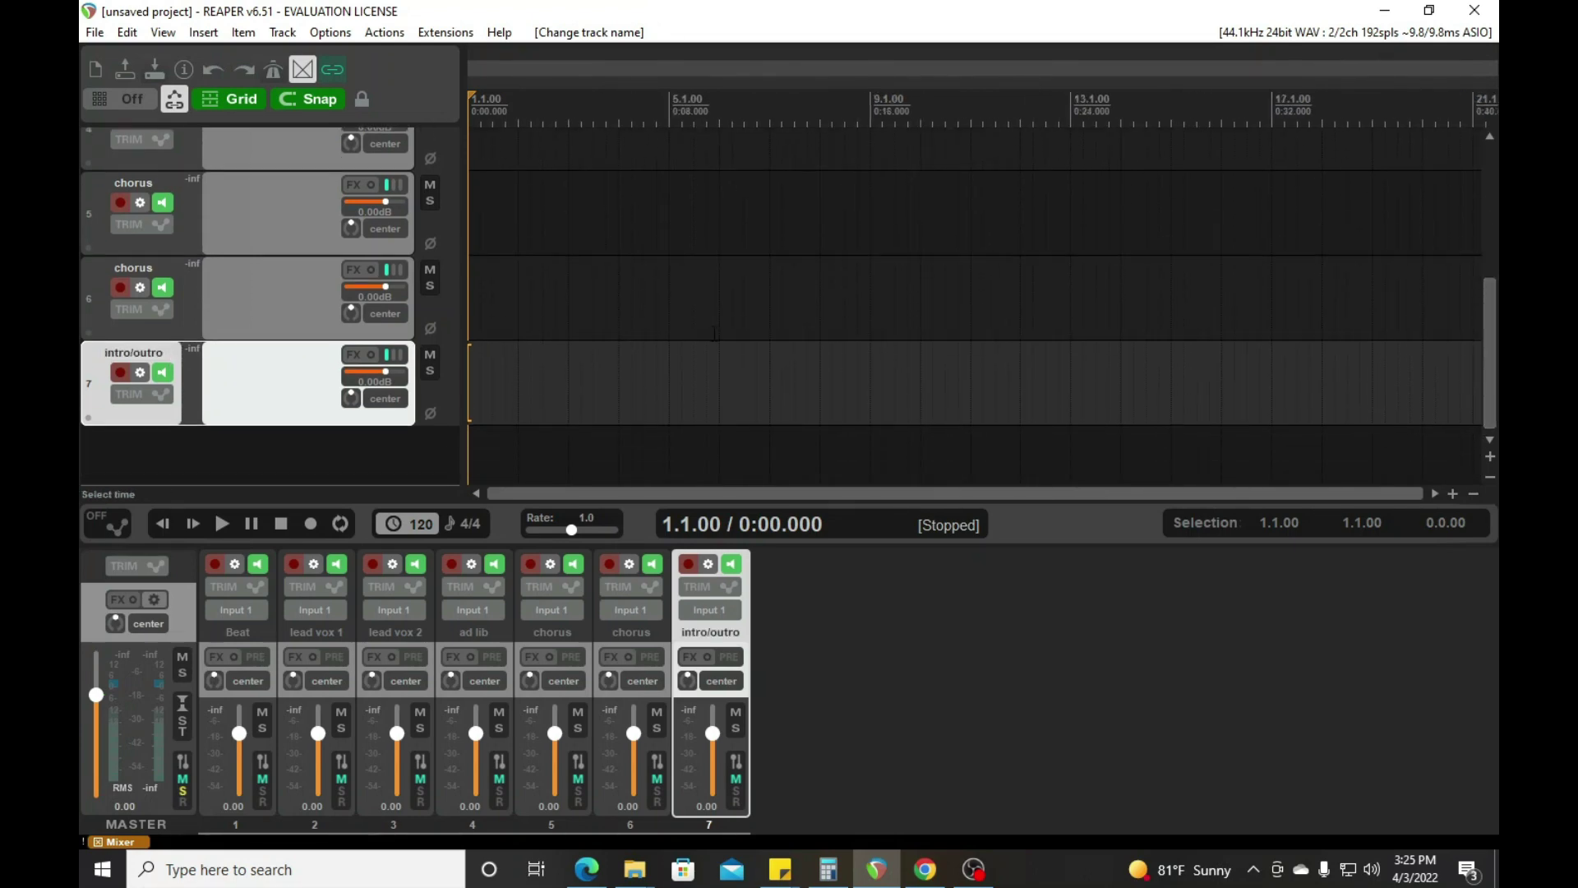
{"action": "left_click", "coordinate": [231, 455]}
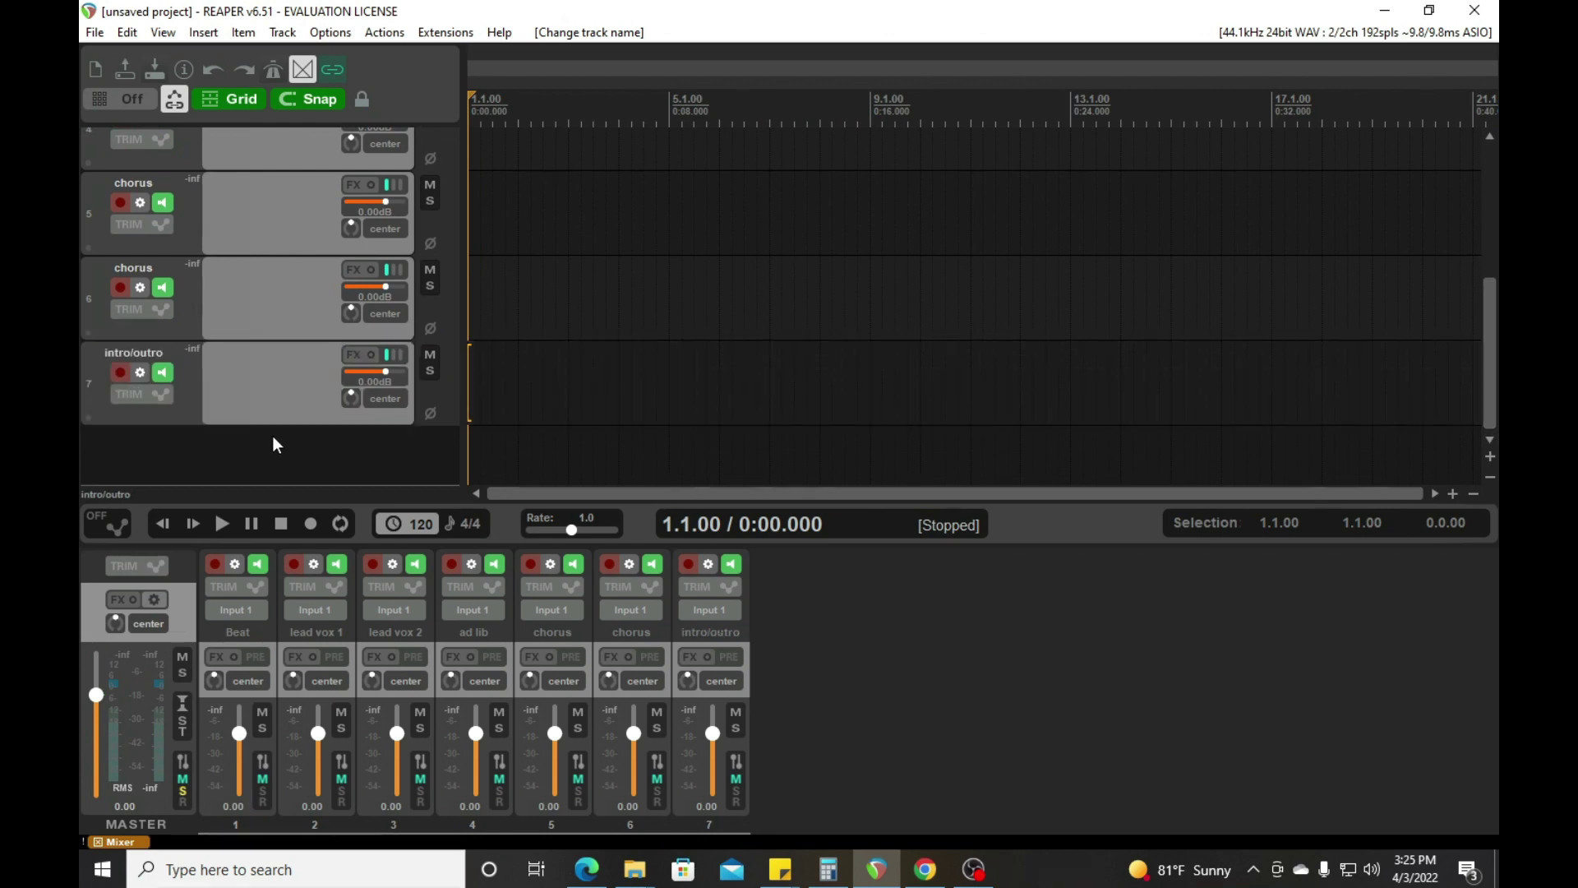
{"action": "key", "text": "ctrl+alt+t"}
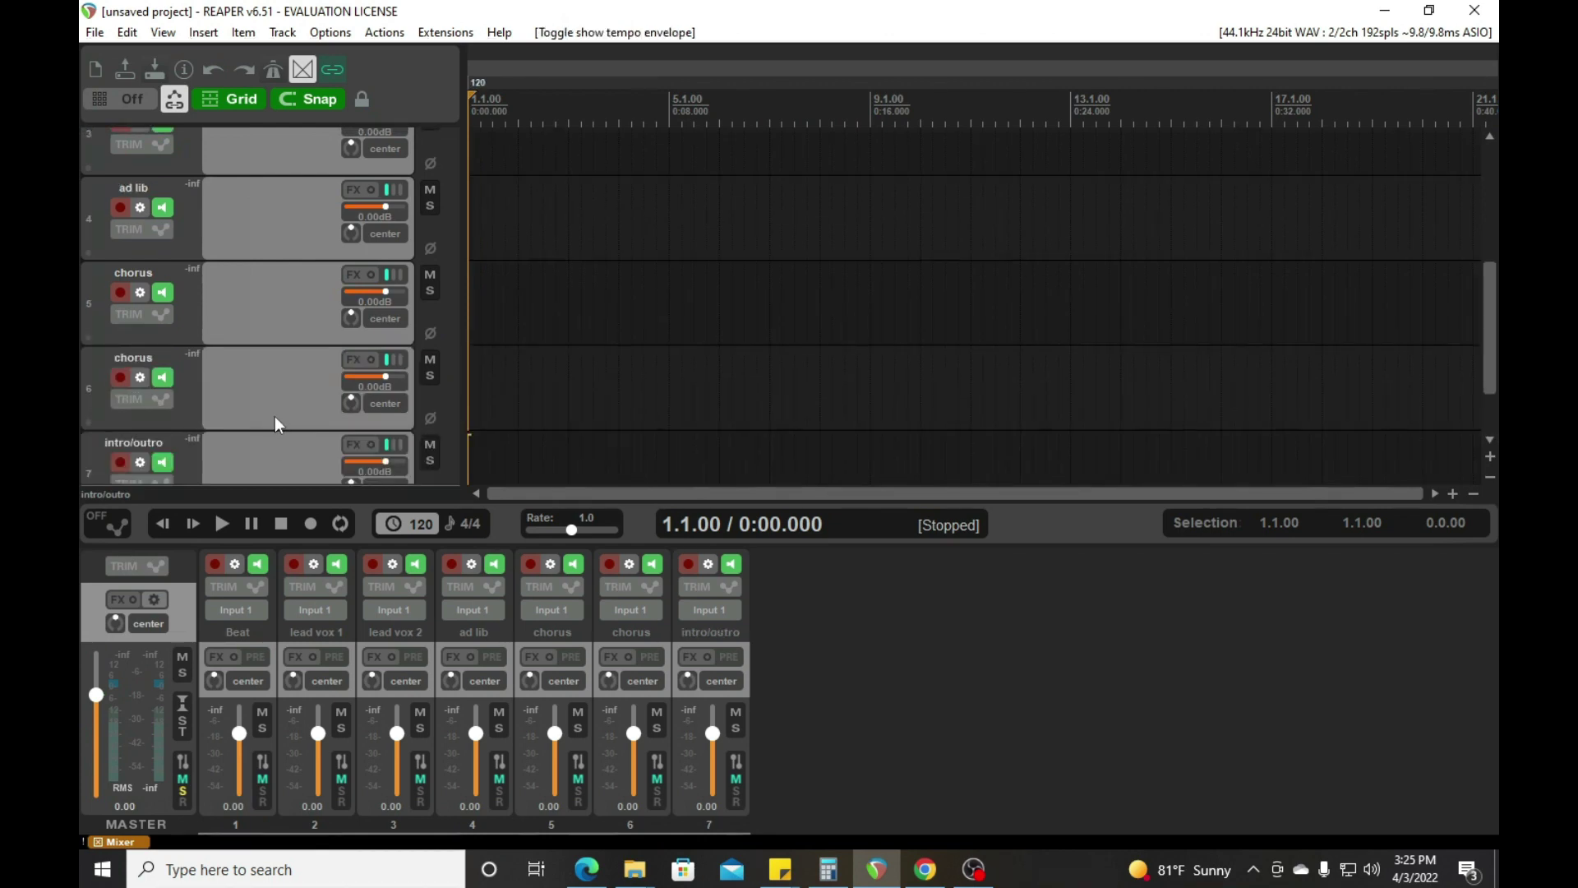
{"action": "scroll", "coordinate": [763, 369], "scroll_direction": "down", "scroll_amount": 3}
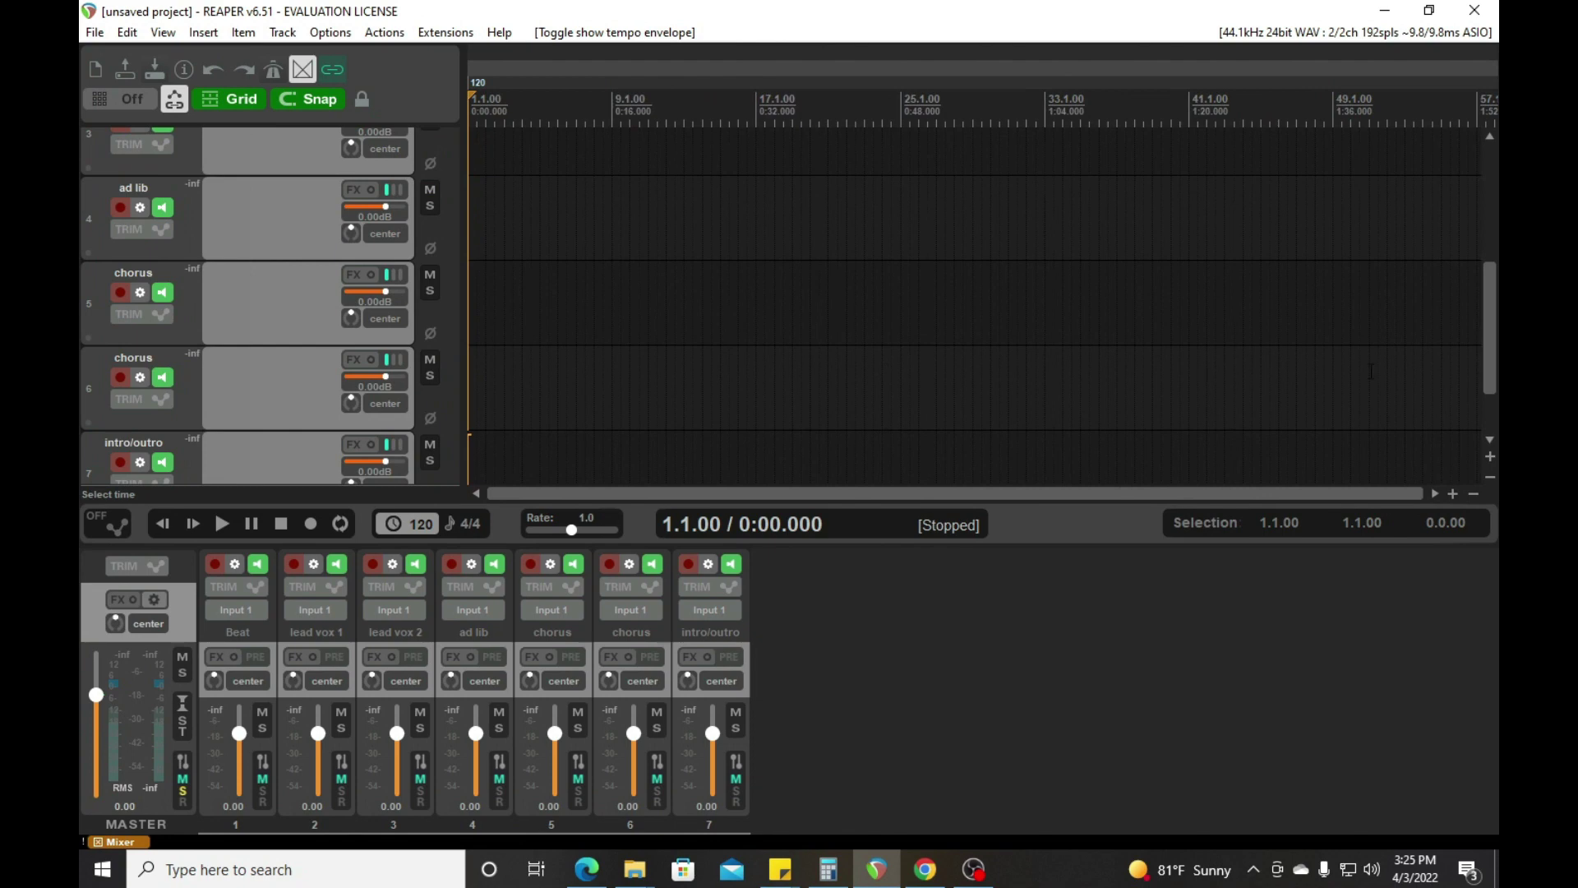
{"action": "left_click_drag", "start_coordinate": [1487, 313], "coordinate": [1475, 392]}
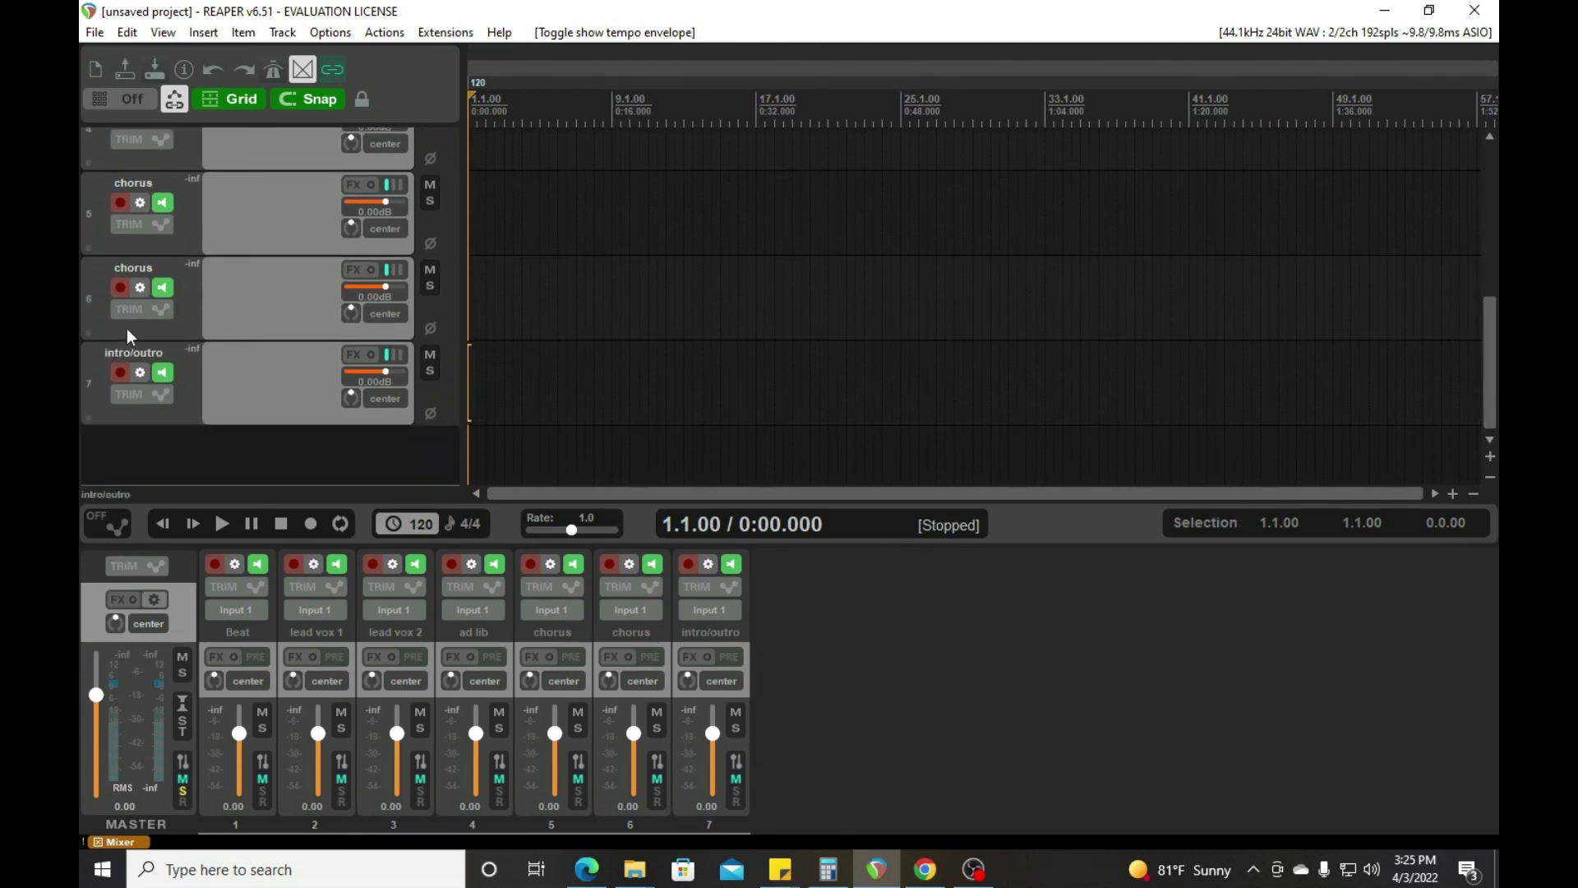
{"action": "scroll", "coordinate": [255, 343], "scroll_direction": "up", "scroll_amount": 6}
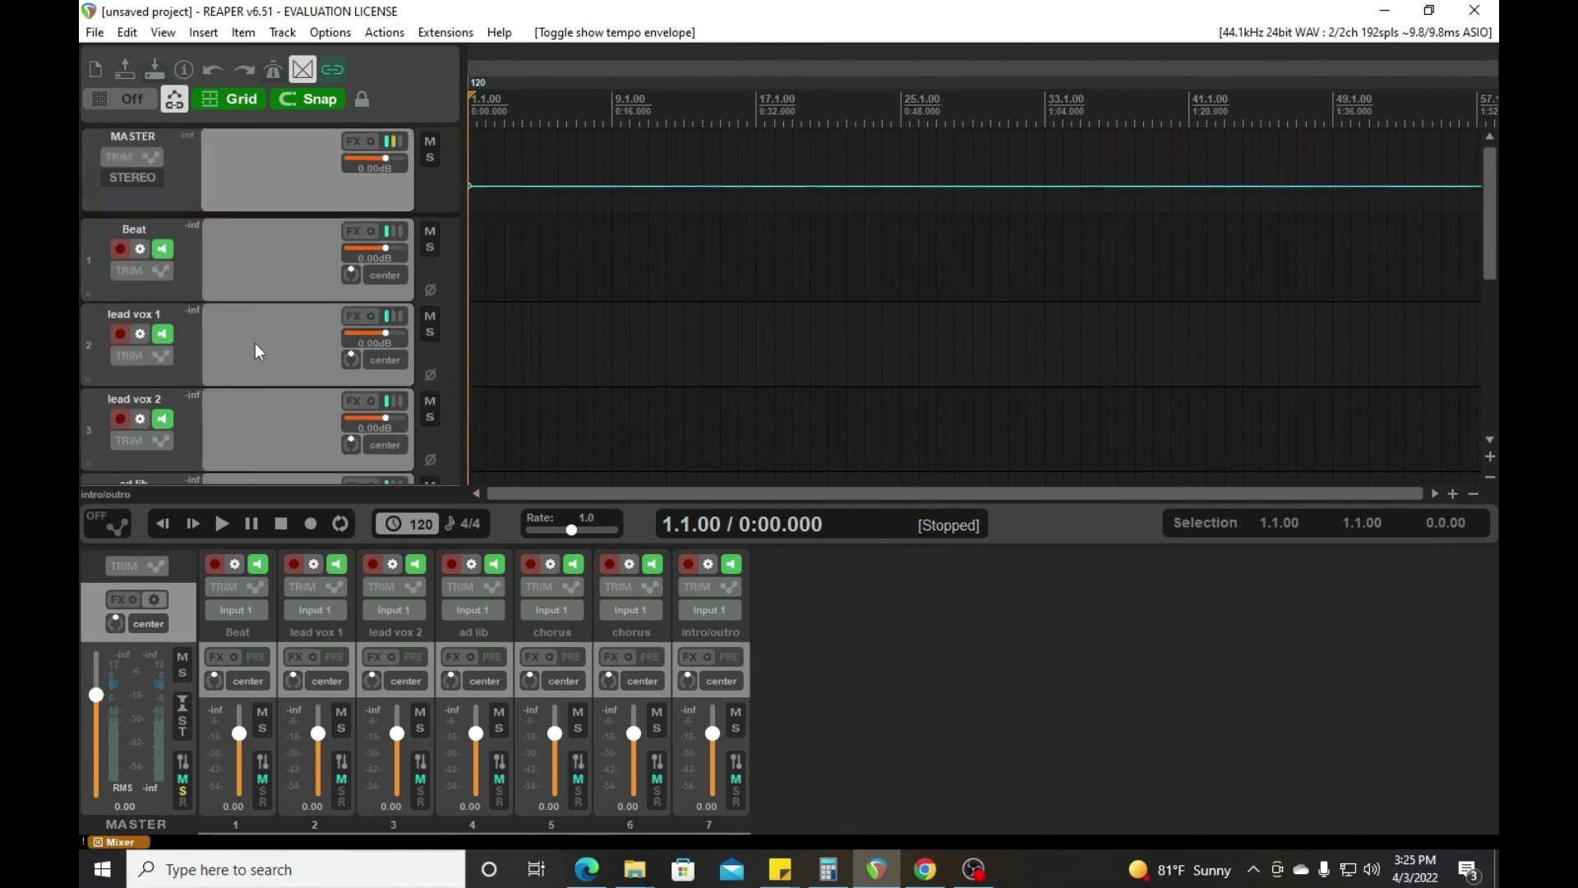
{"action": "left_click", "coordinate": [264, 171]}
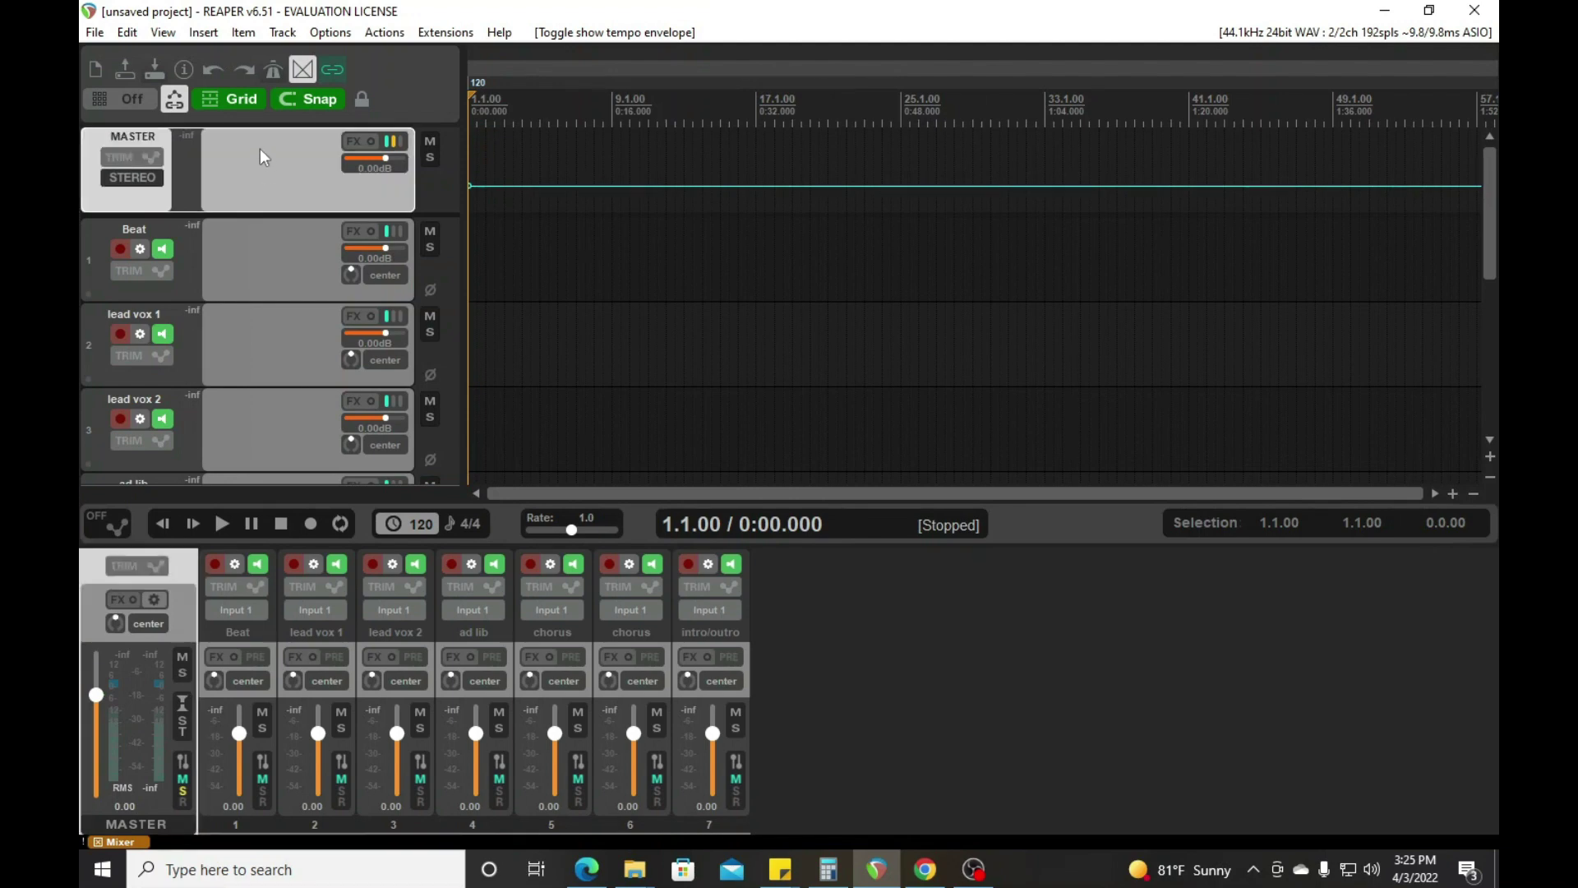
{"action": "scroll", "coordinate": [259, 155], "scroll_direction": "down", "scroll_amount": 2}
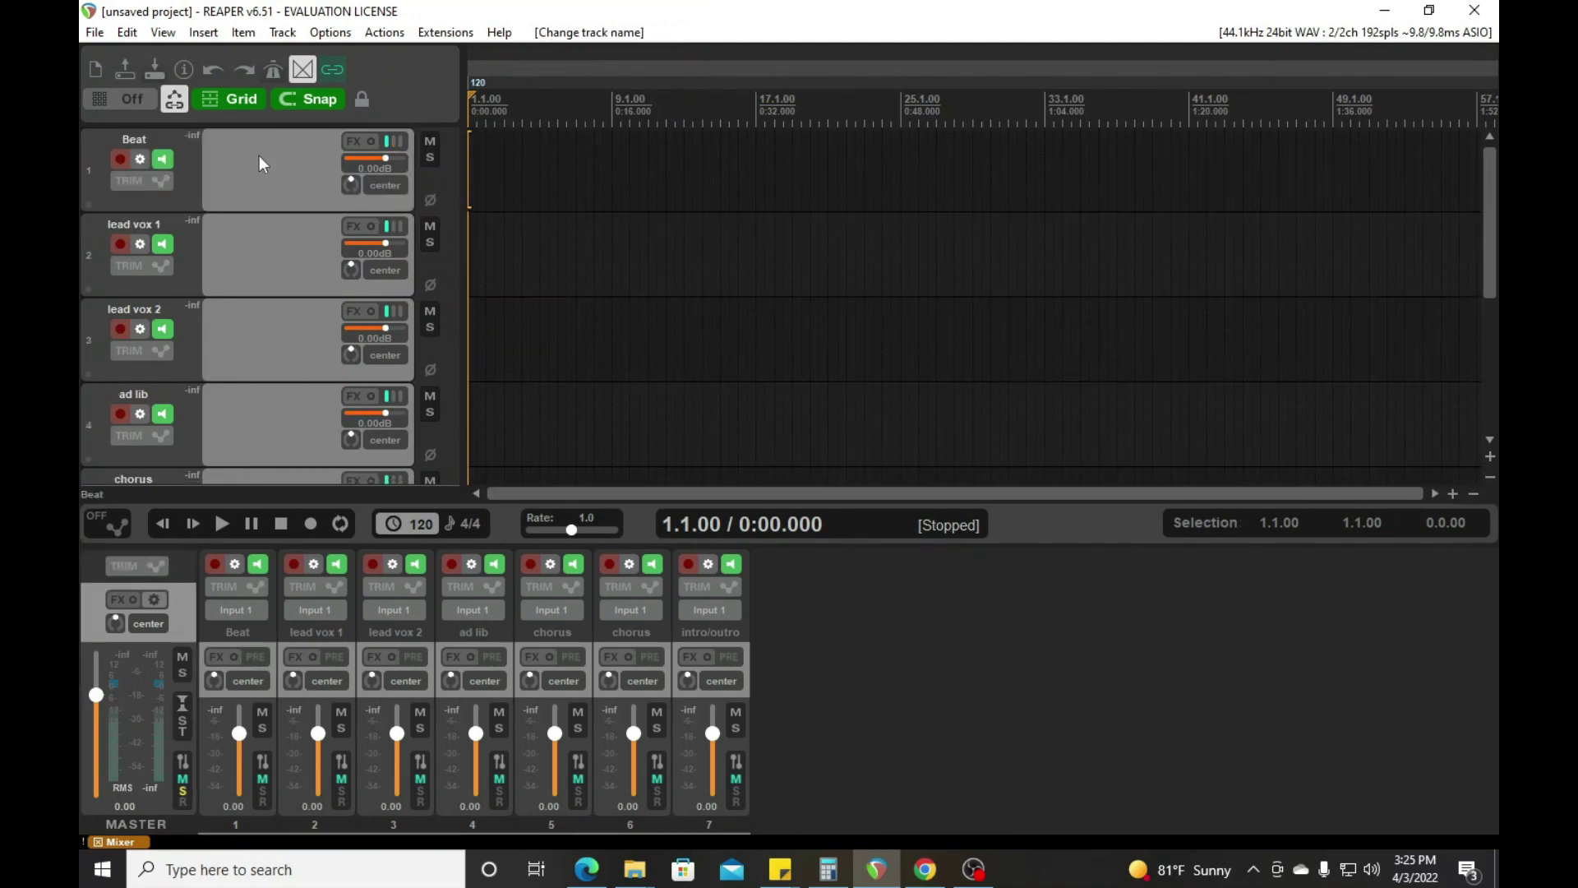
{"action": "scroll", "coordinate": [274, 368], "scroll_direction": "down", "scroll_amount": 4}
{"action": "left_click", "coordinate": [290, 383]}
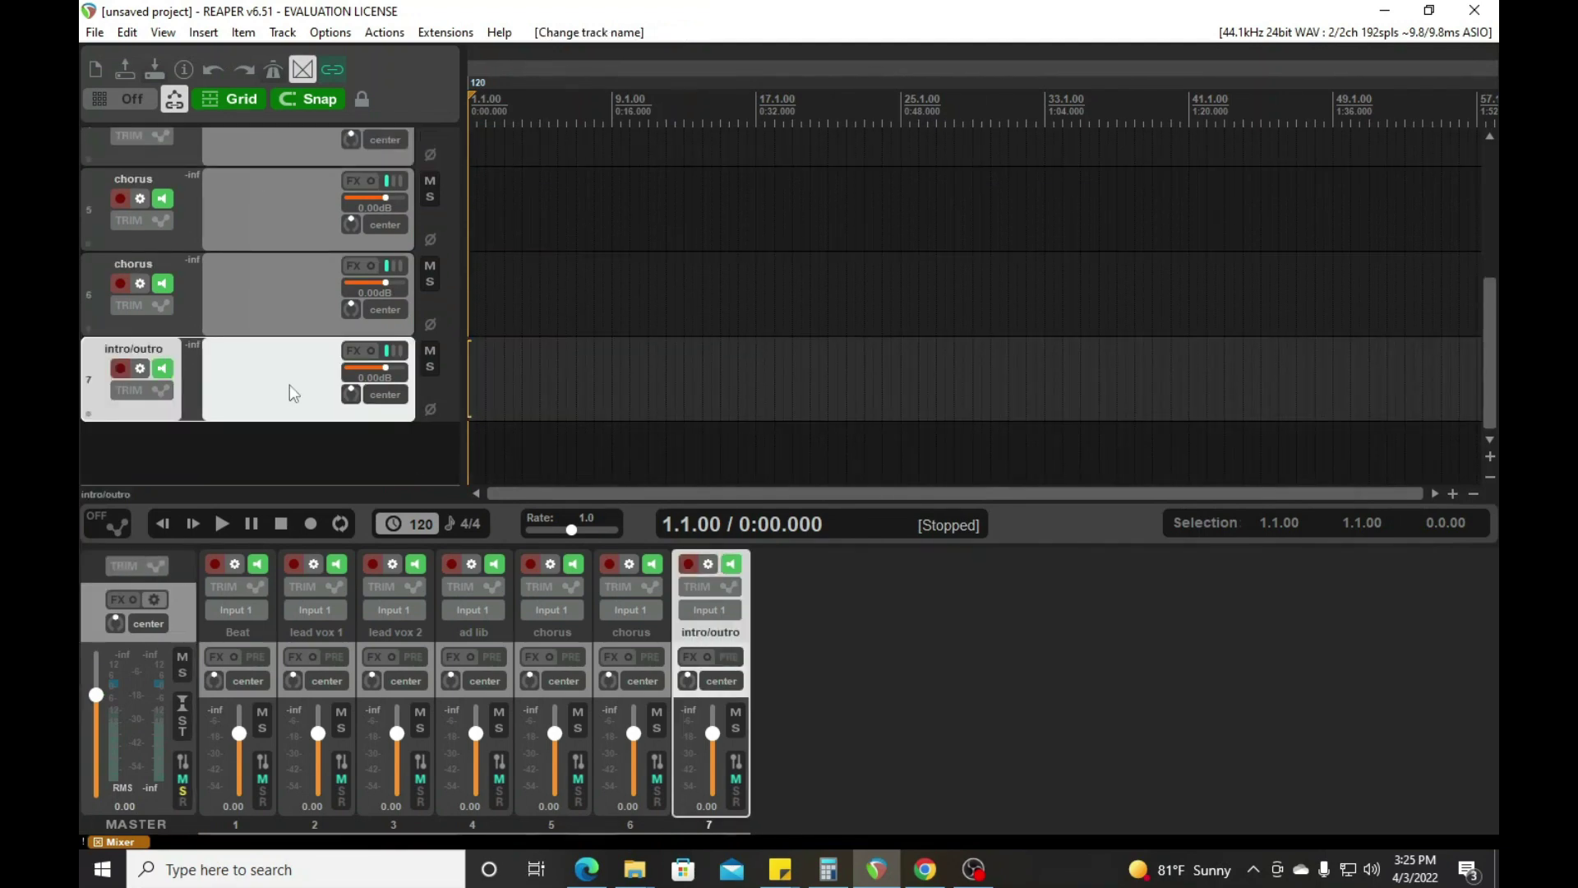
Step: Insert an eighth track after intro/outro and name it 'lead sub group'
{"action": "key", "text": "ctrl+t"}
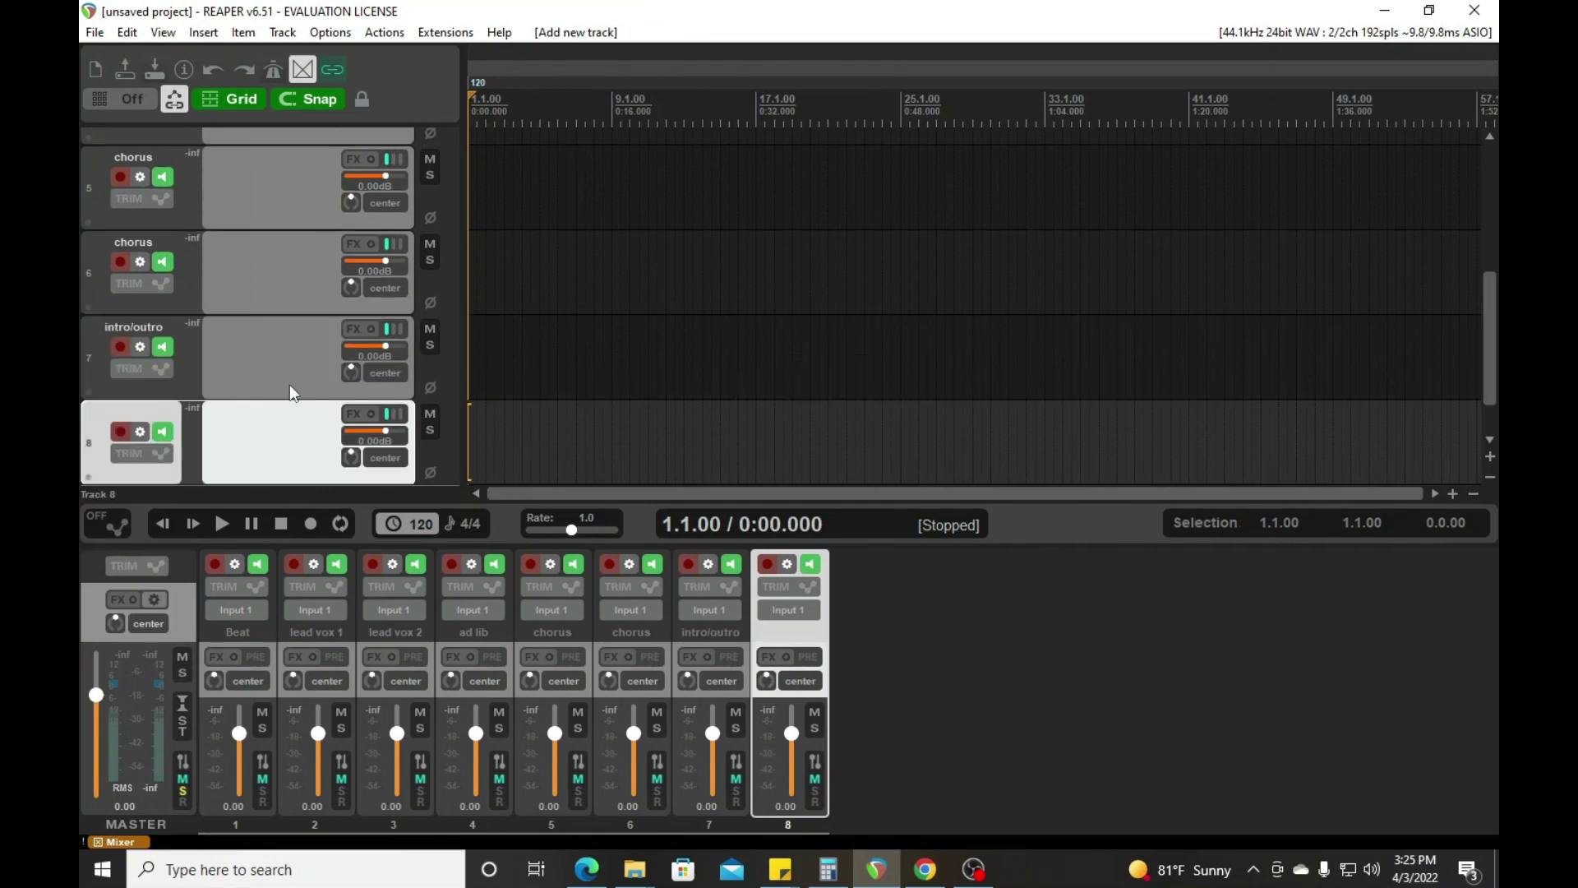
{"action": "double_click", "coordinate": [133, 406]}
{"action": "type", "text": "lead sub"}
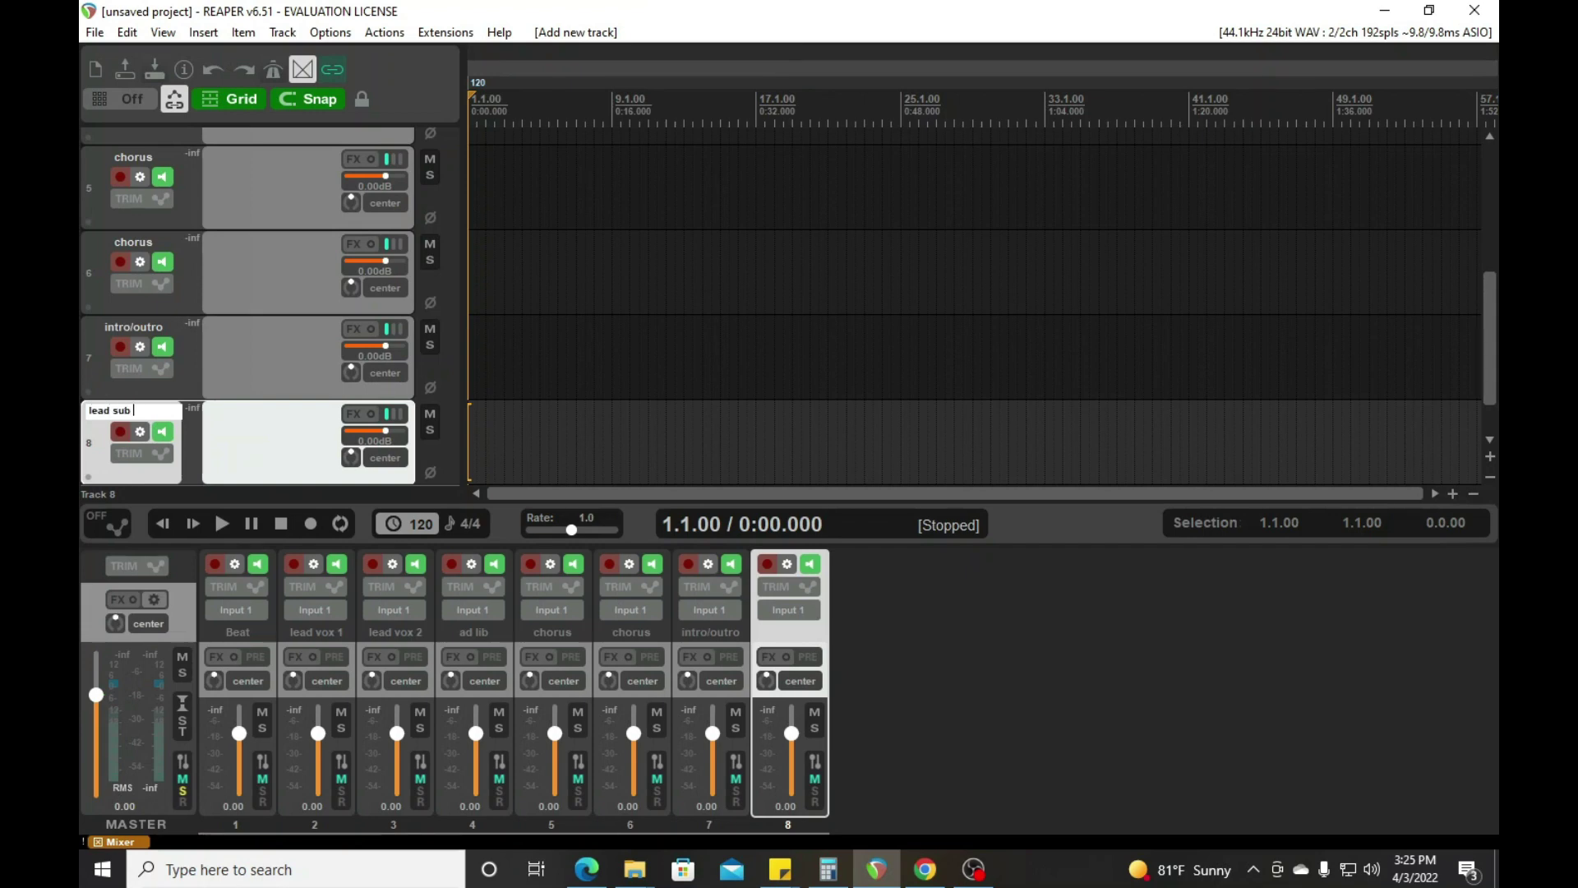
{"action": "type", "text": " group"}
{"action": "key", "text": "Return"}
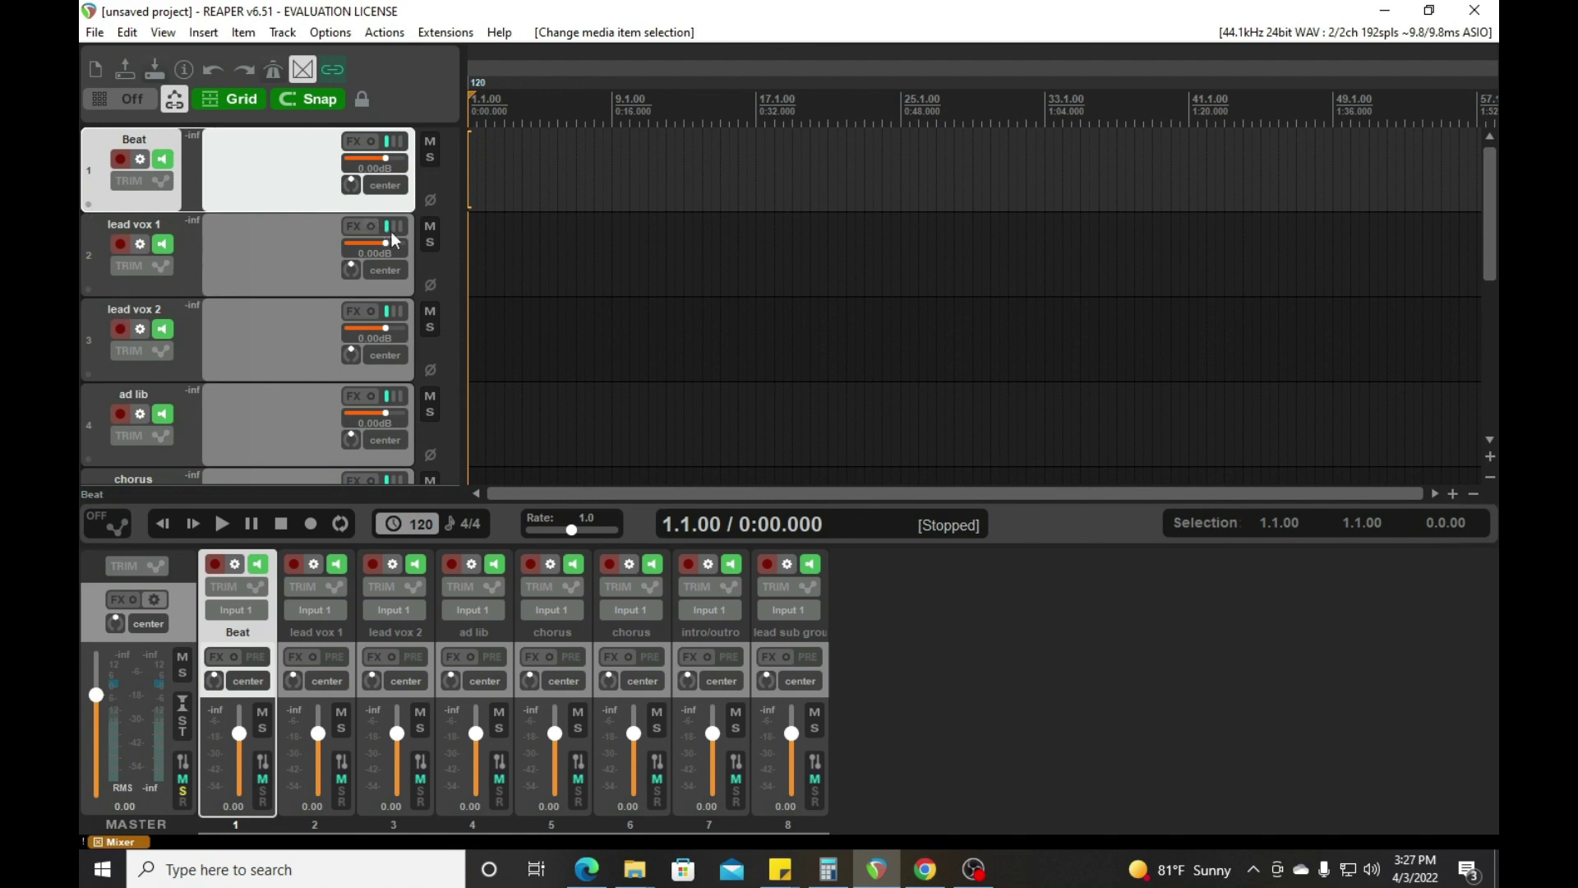
Step: Send lead vox 1 to '8: lead sub group' and turn off its master send
{"action": "left_click", "coordinate": [392, 229]}
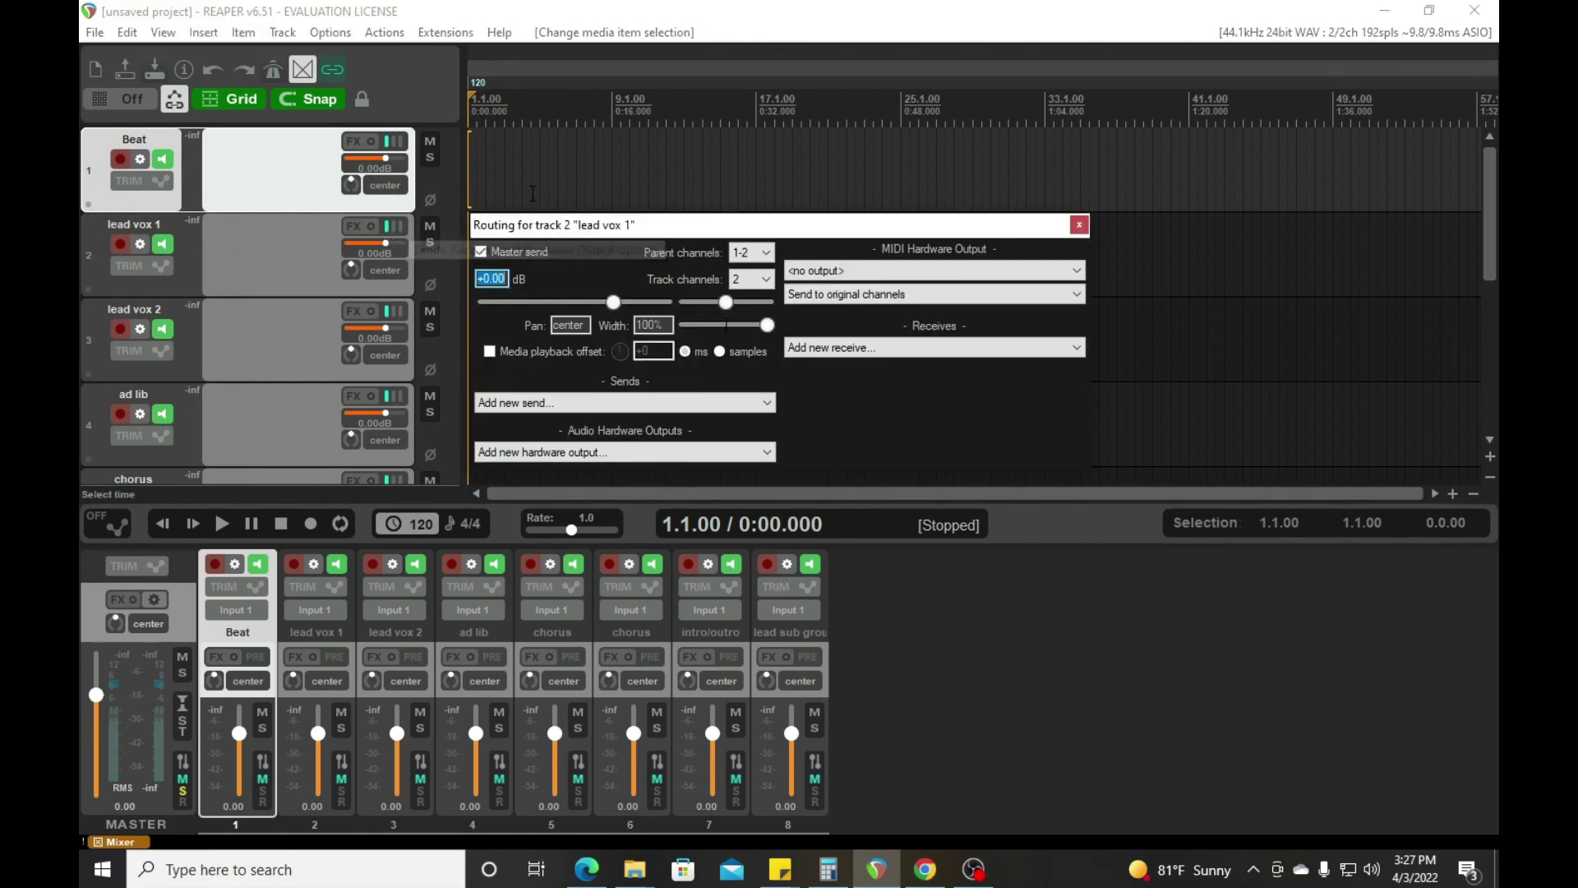
{"action": "left_click_drag", "start_coordinate": [658, 226], "coordinate": [470, 194]}
{"action": "left_click", "coordinate": [424, 365]}
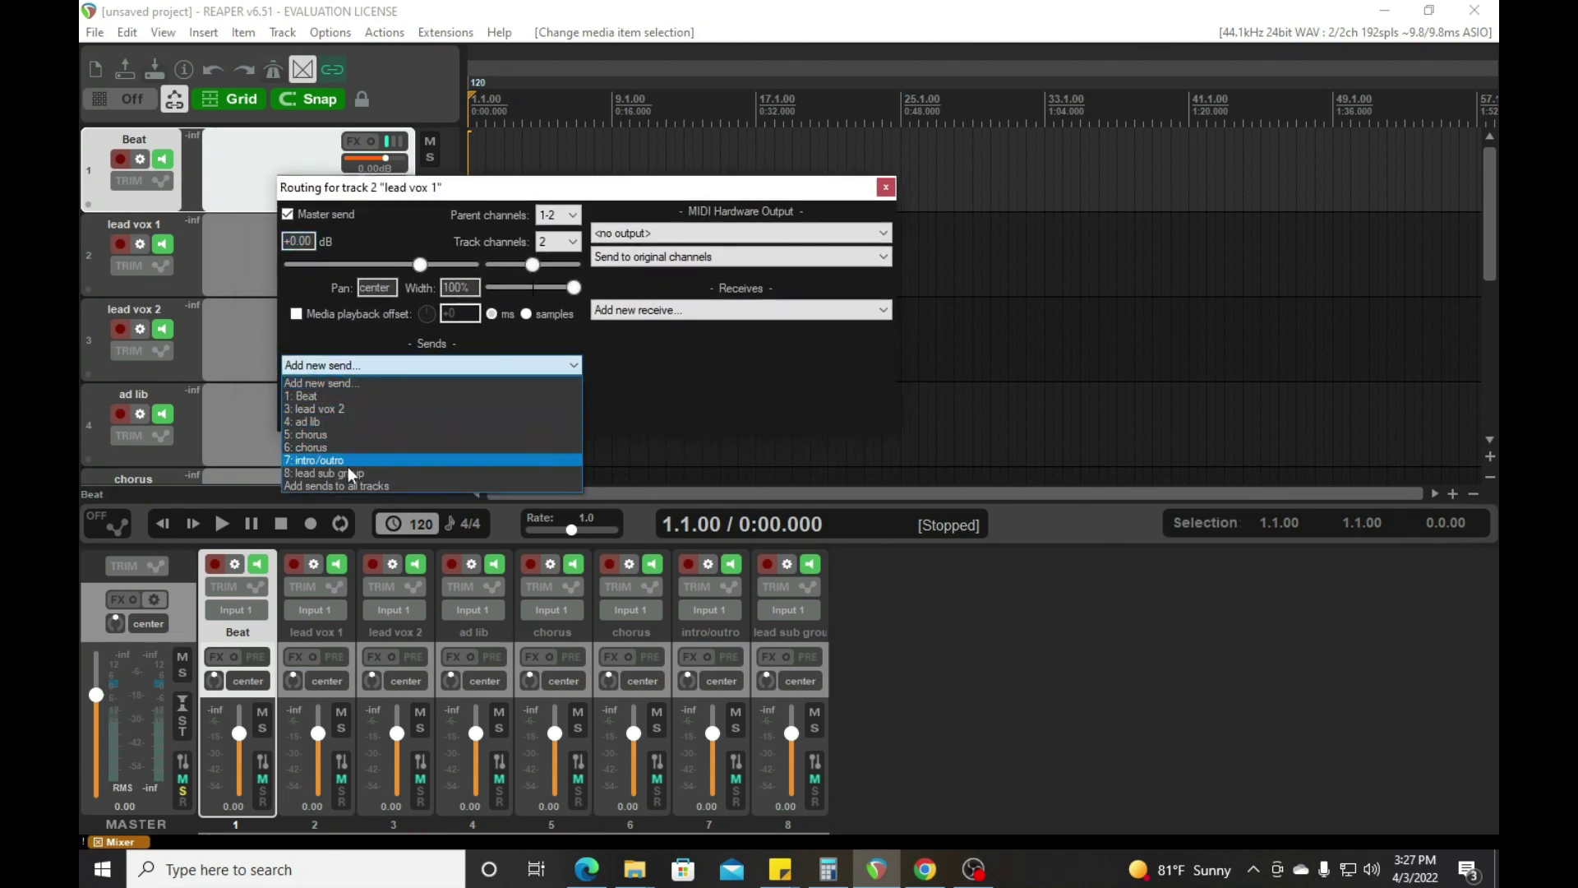
{"action": "left_click", "coordinate": [348, 473]}
{"action": "left_click", "coordinate": [289, 214]}
{"action": "left_click", "coordinate": [307, 215]}
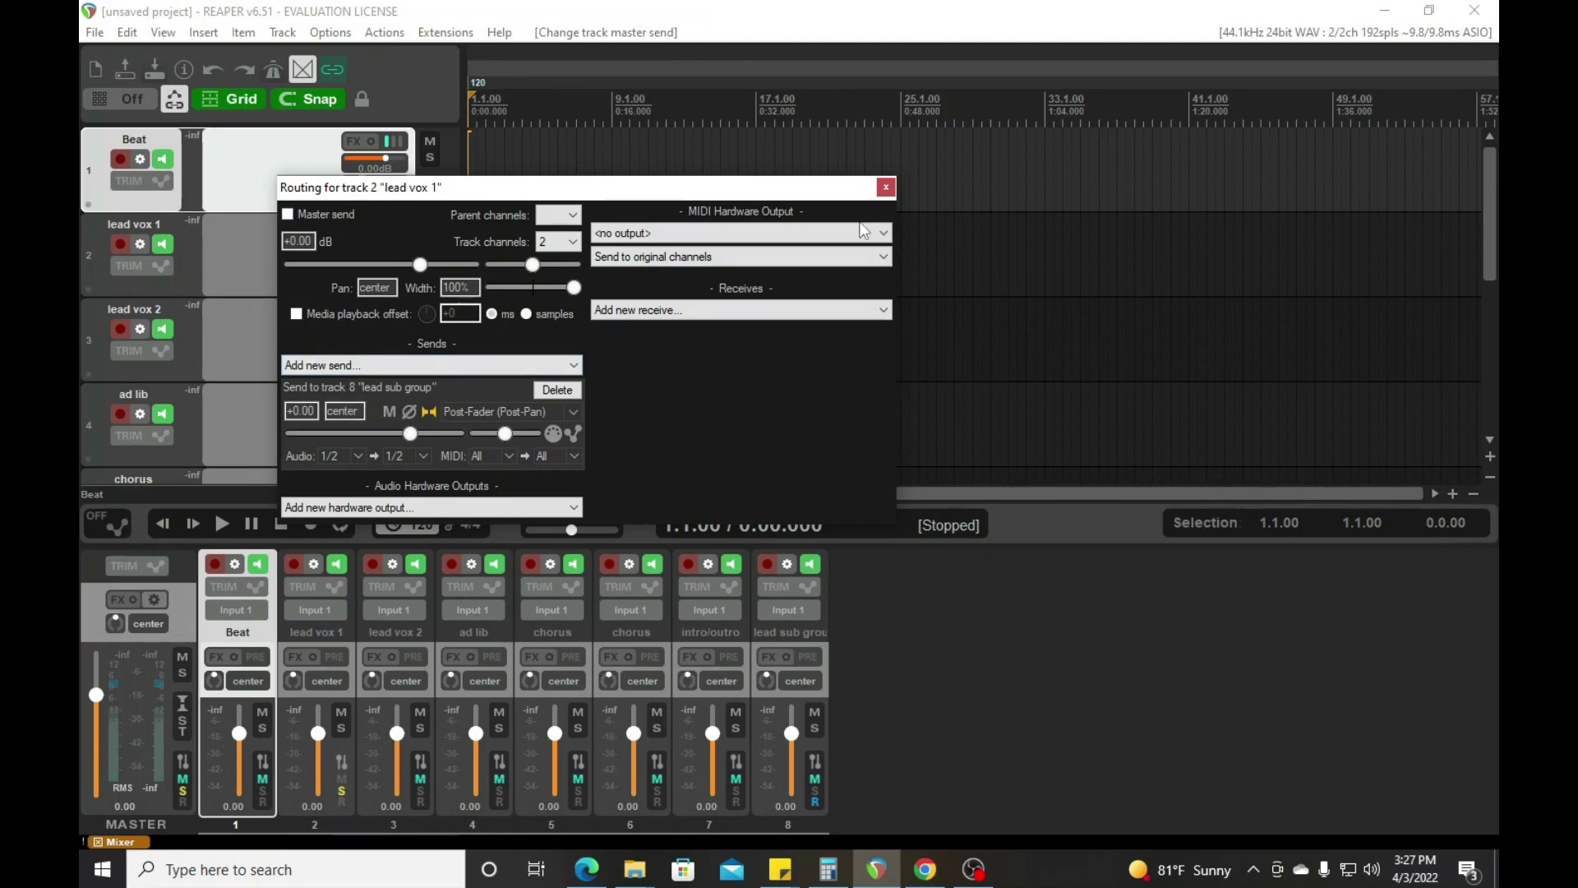
{"action": "left_click", "coordinate": [886, 187]}
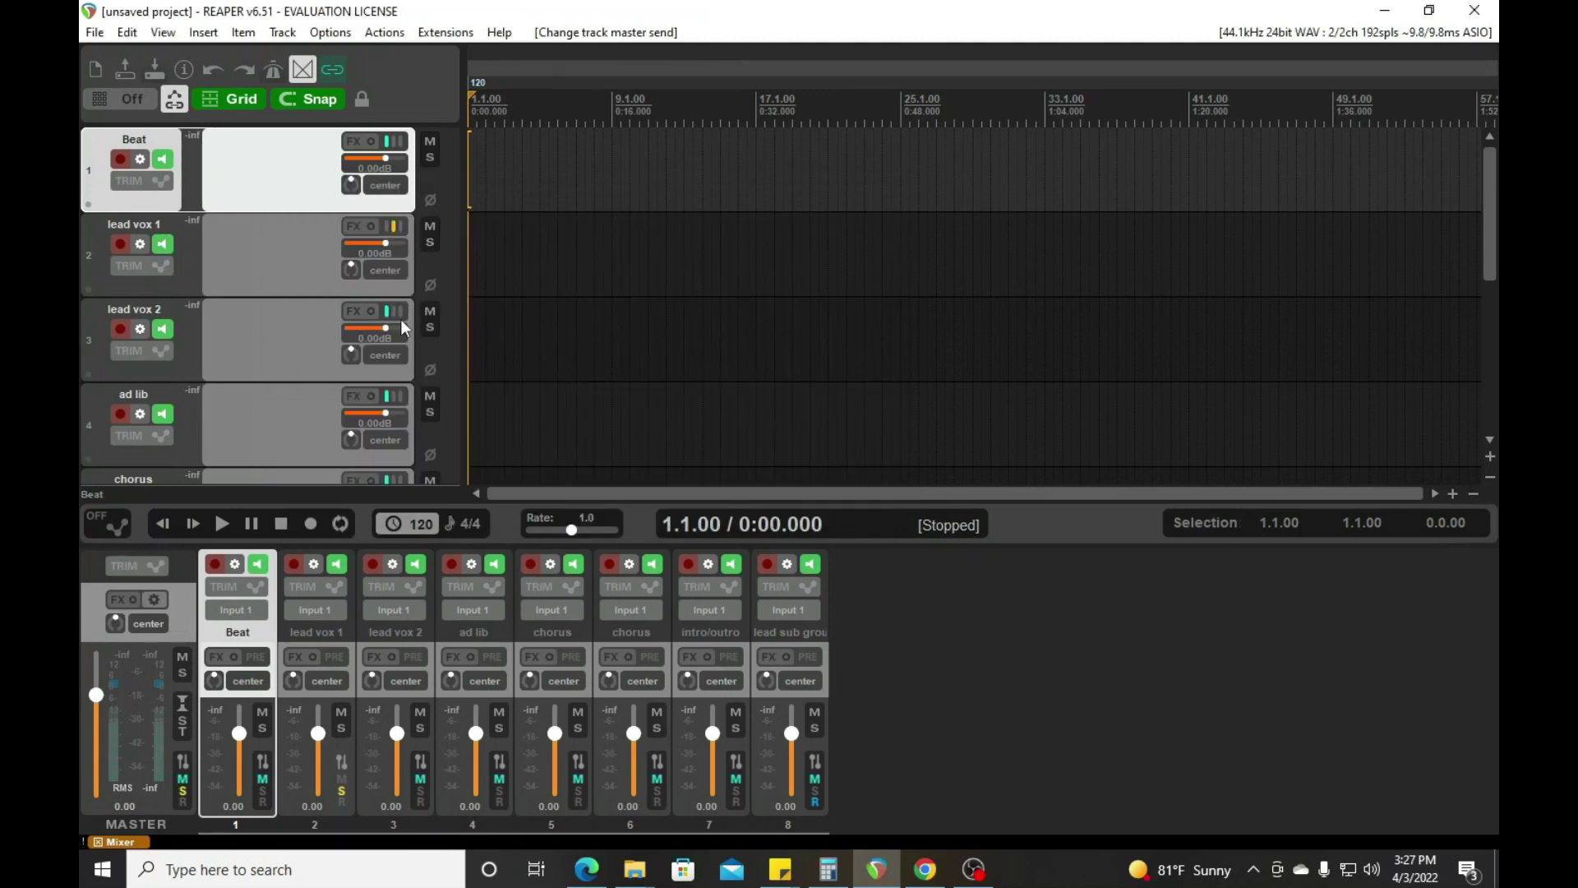
Step: Send lead vox 2 to '8: lead sub group' and turn off its master send
{"action": "left_click", "coordinate": [373, 313]}
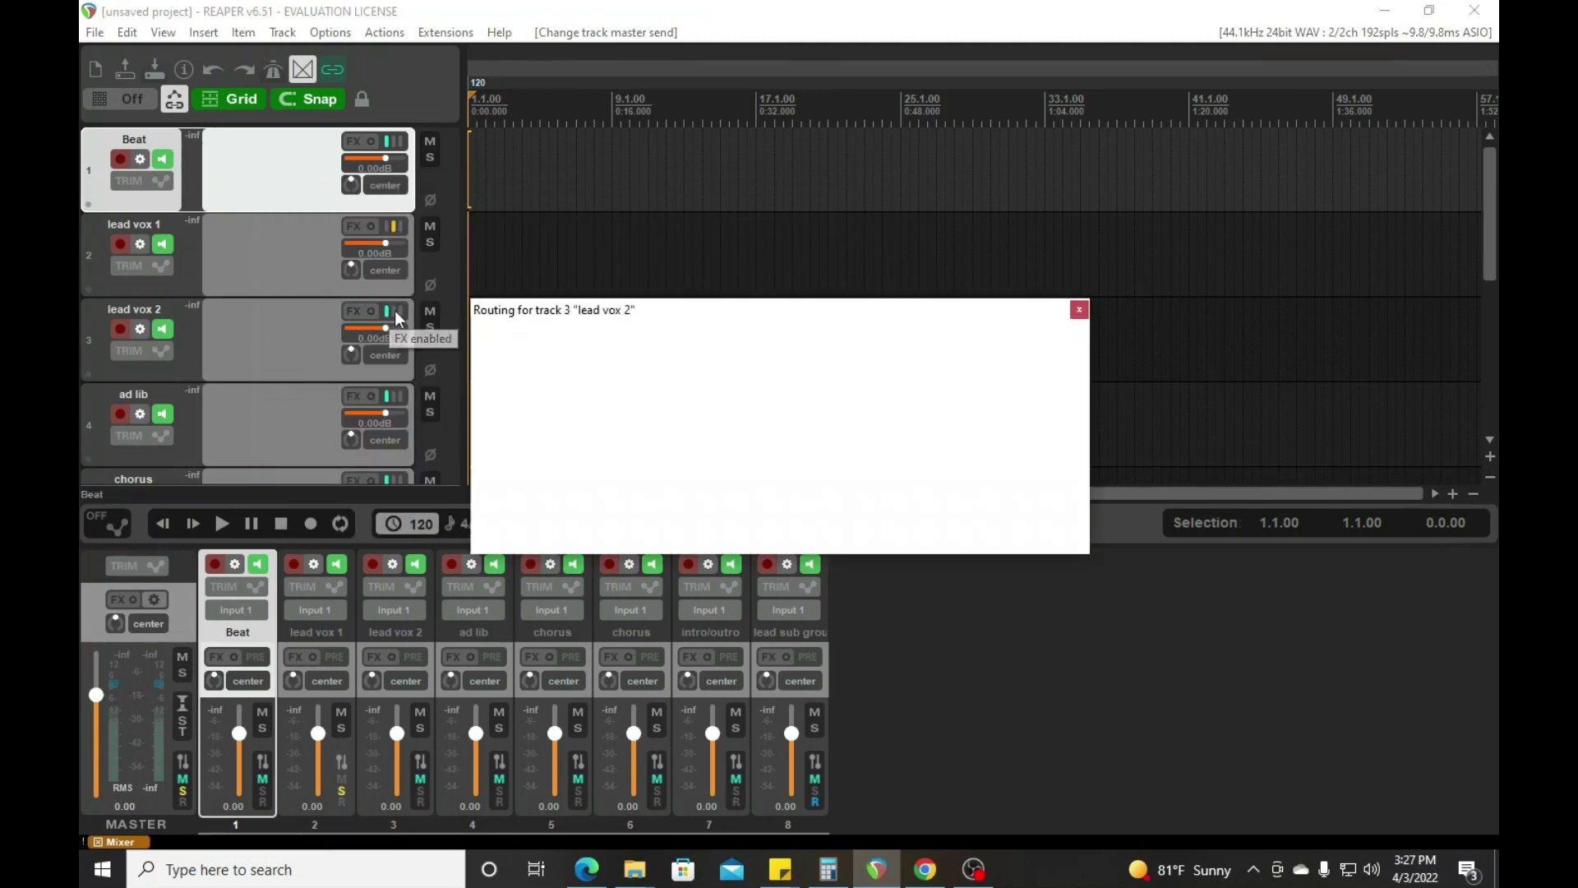
{"action": "left_click", "coordinate": [481, 337]}
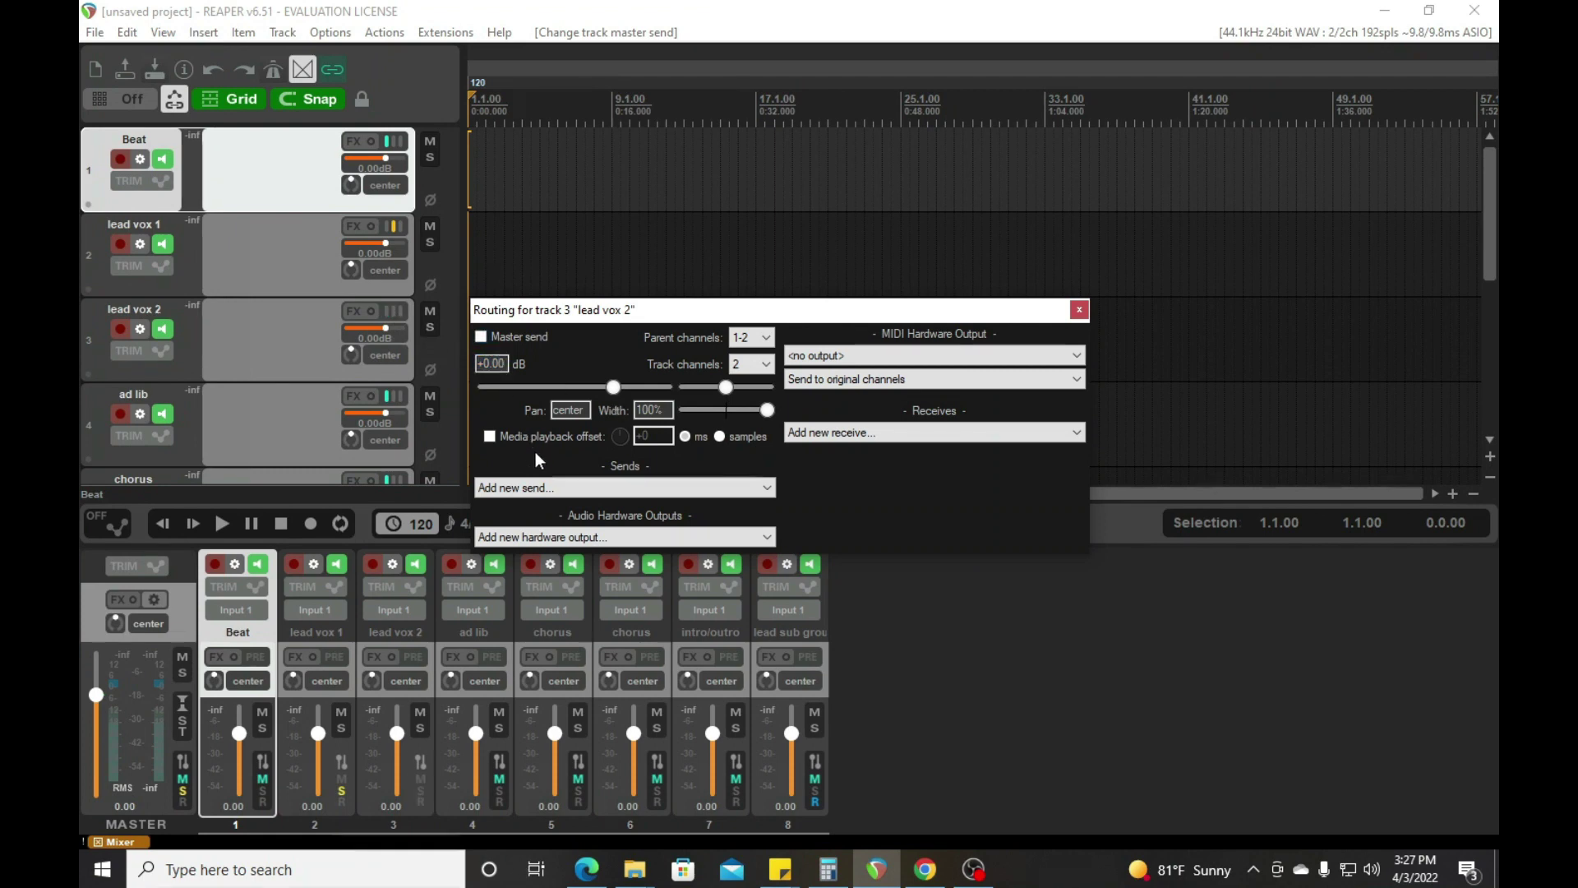
{"action": "left_click", "coordinate": [535, 487]}
{"action": "left_click", "coordinate": [523, 595]}
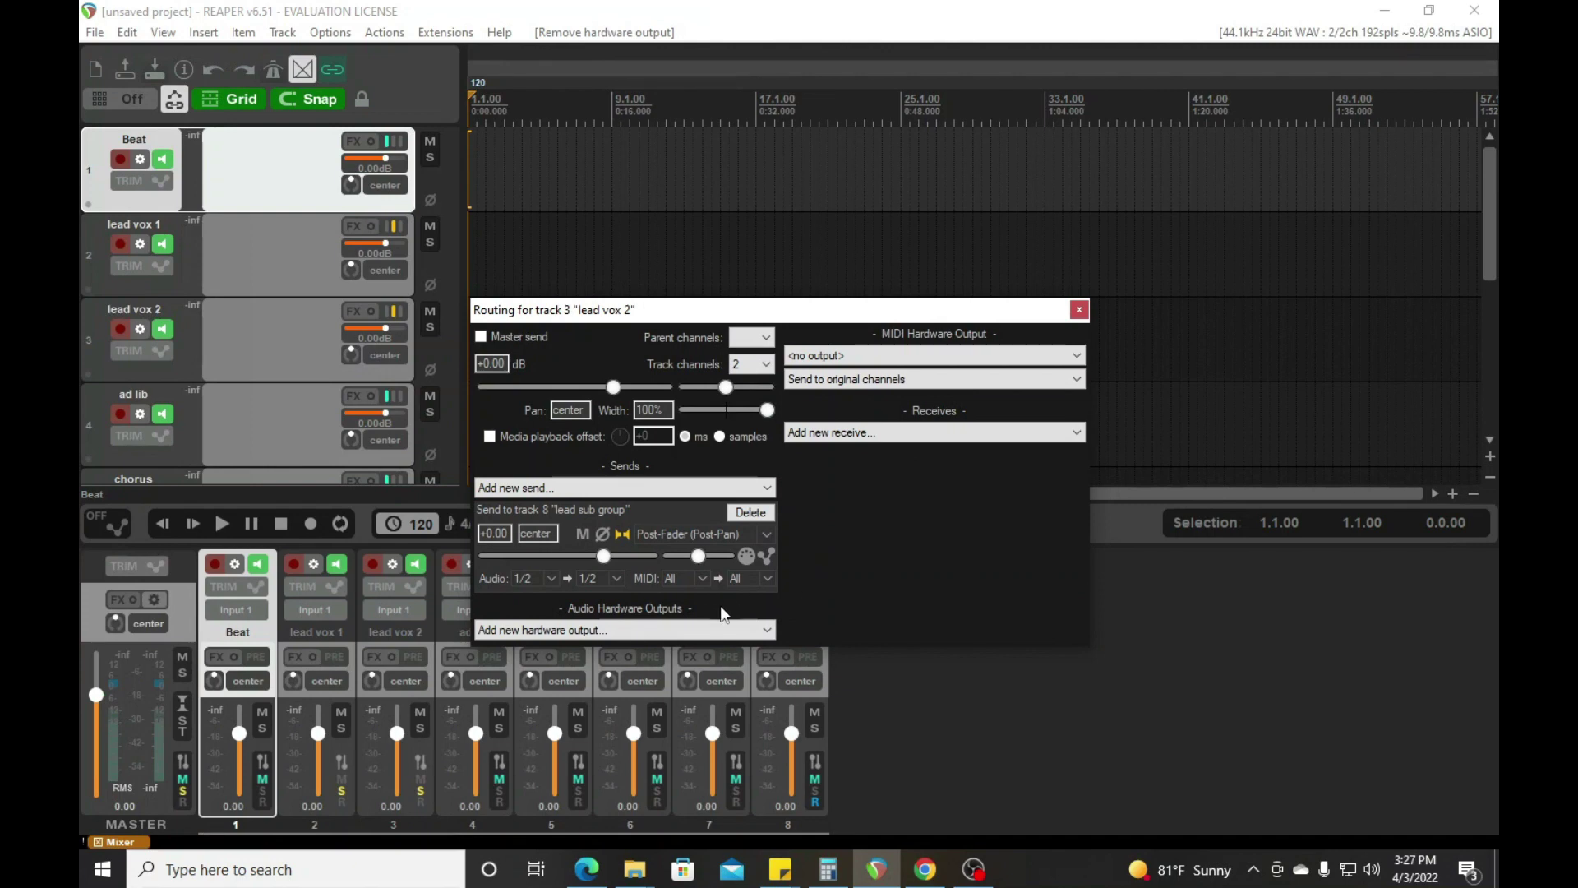
{"action": "left_click", "coordinate": [1078, 311]}
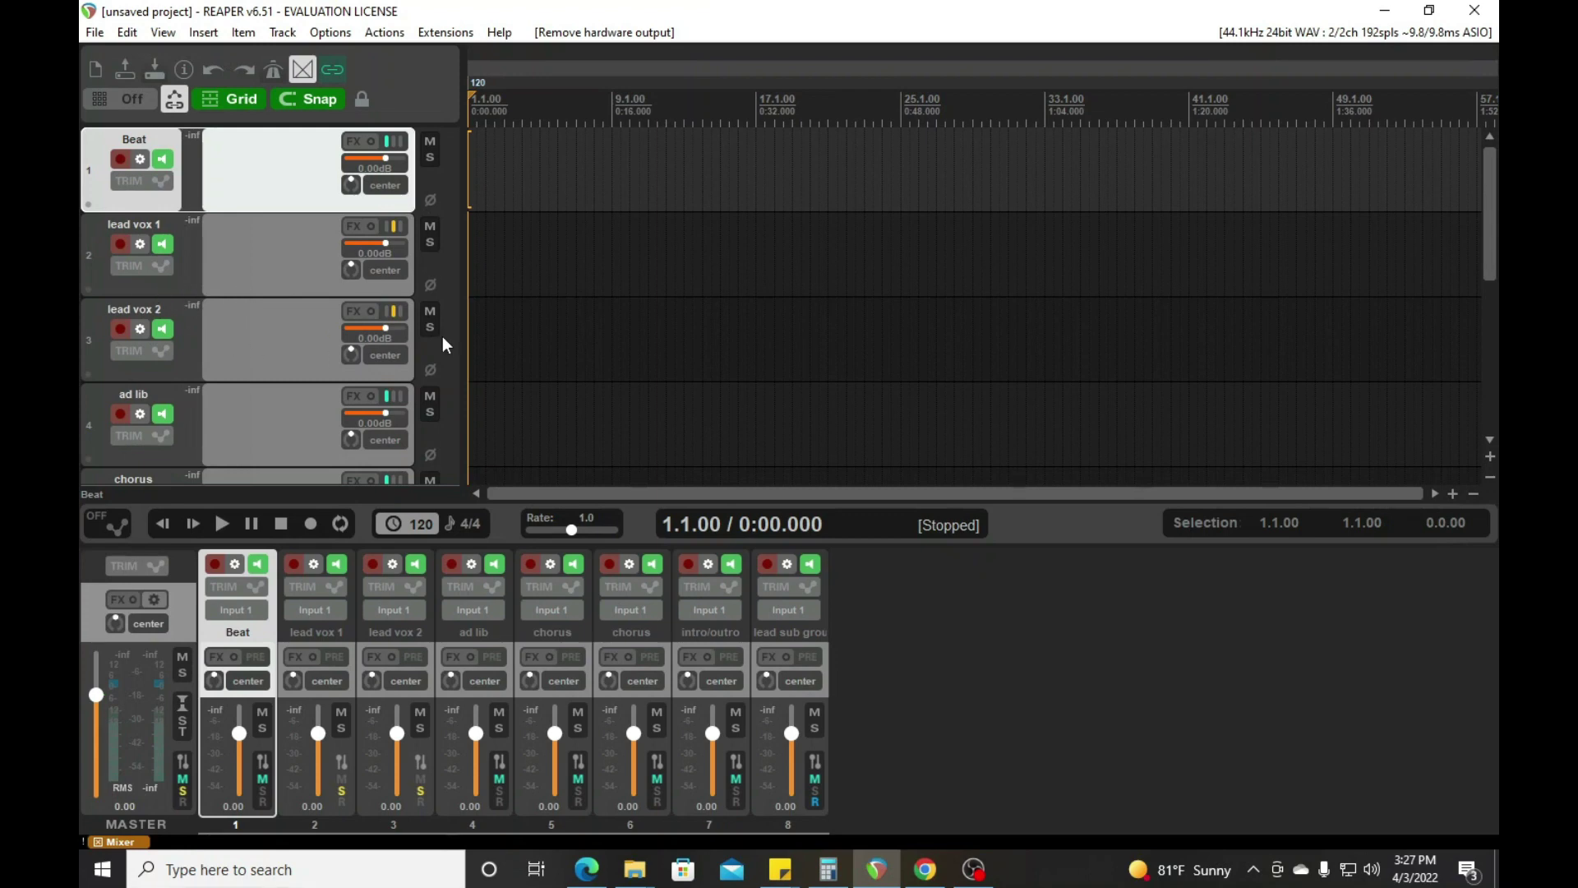
Step: Record-arm lead vox 1 and confirm its signal shows on the lead sub group meter
{"action": "left_click", "coordinate": [121, 244]}
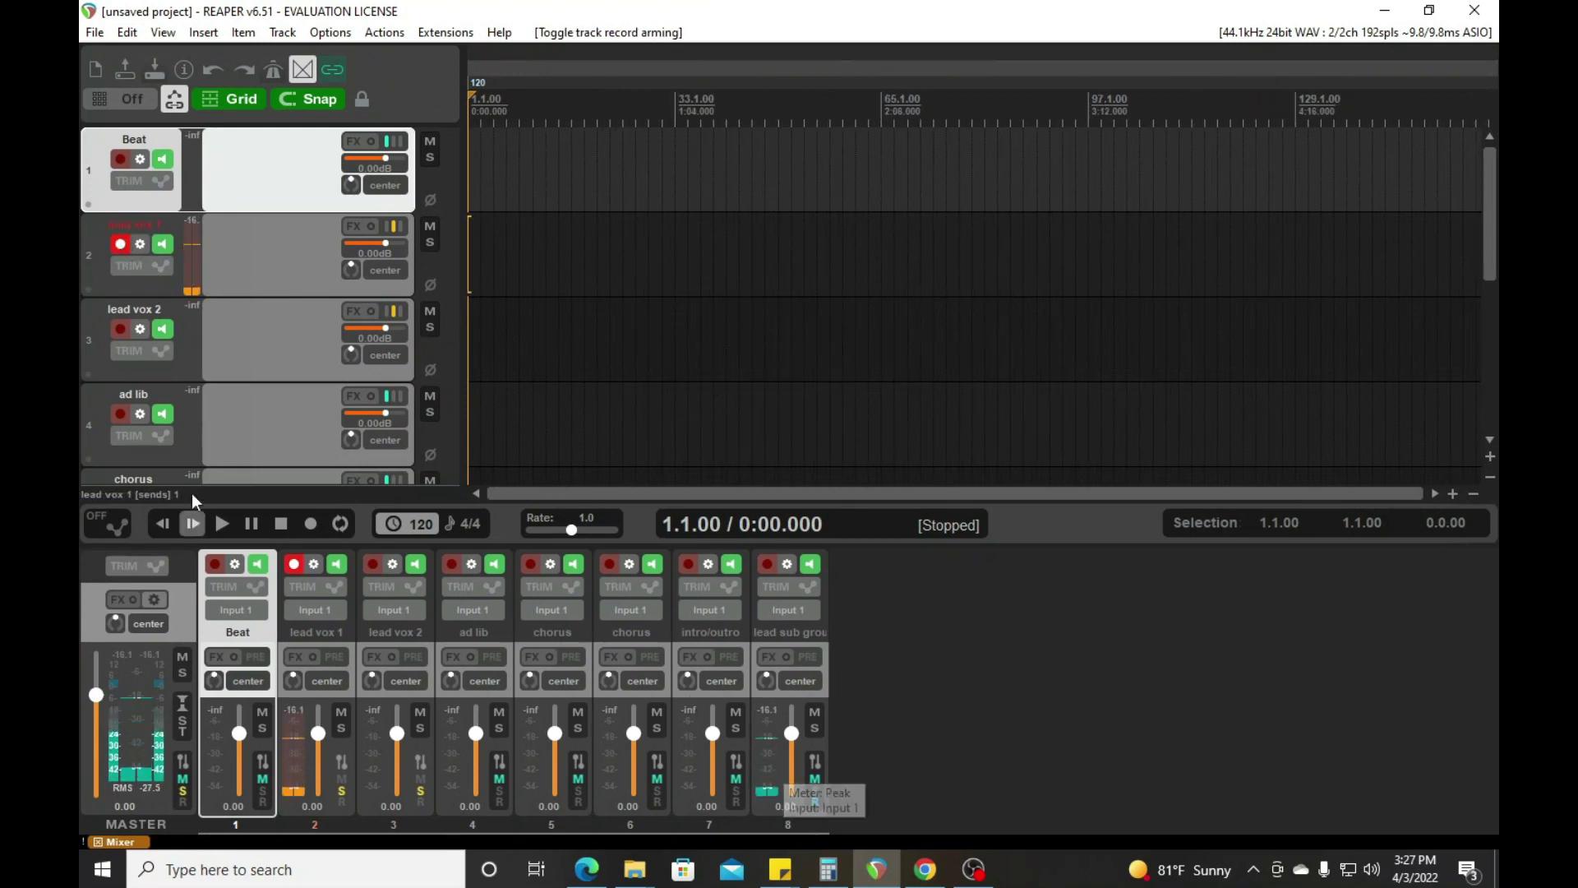
{"action": "scroll", "coordinate": [304, 342], "scroll_direction": "down", "scroll_amount": 3}
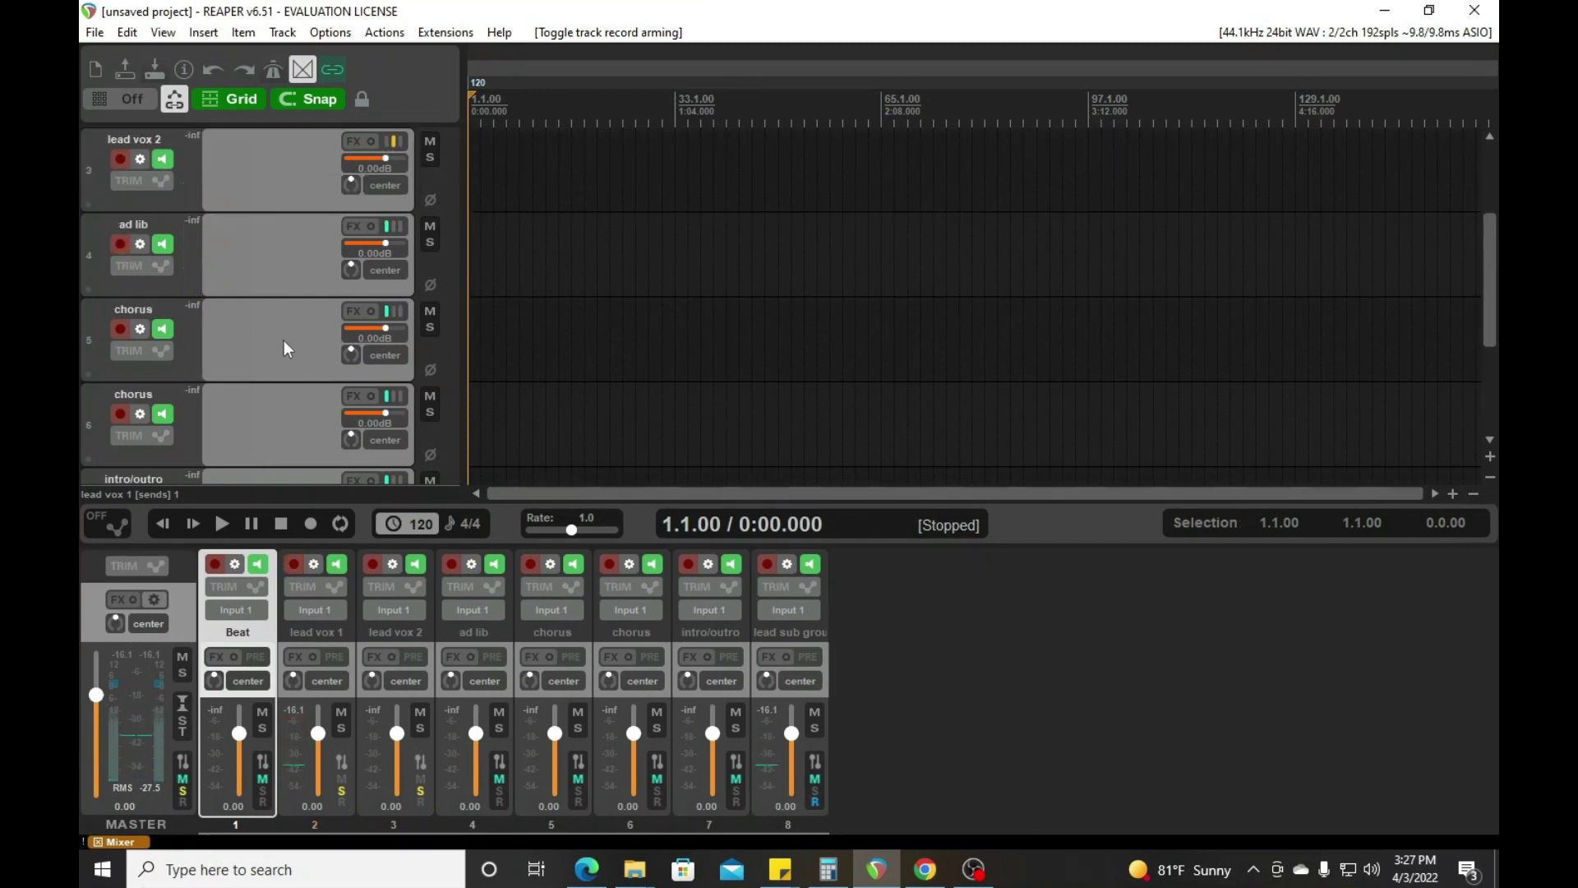
{"action": "scroll", "coordinate": [280, 337], "scroll_direction": "down", "scroll_amount": 1}
{"action": "left_click", "coordinate": [281, 436]}
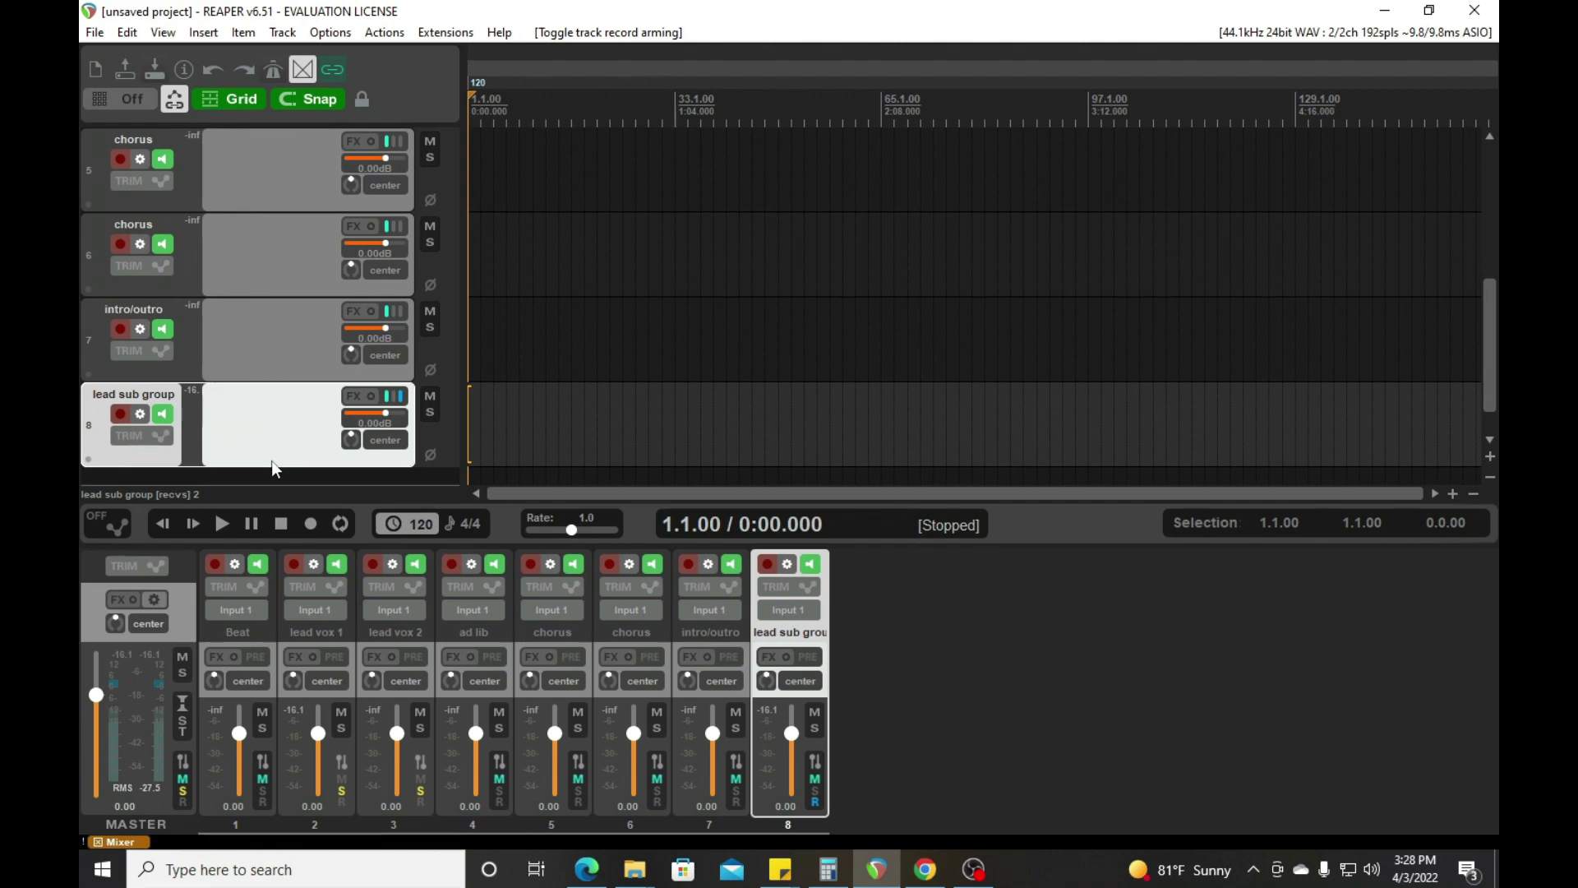
Step: Insert tracks 9 and 10 and name them reverb and delay
{"action": "key", "text": "ctrl+t"}
{"action": "key", "text": "ctrl+t"}
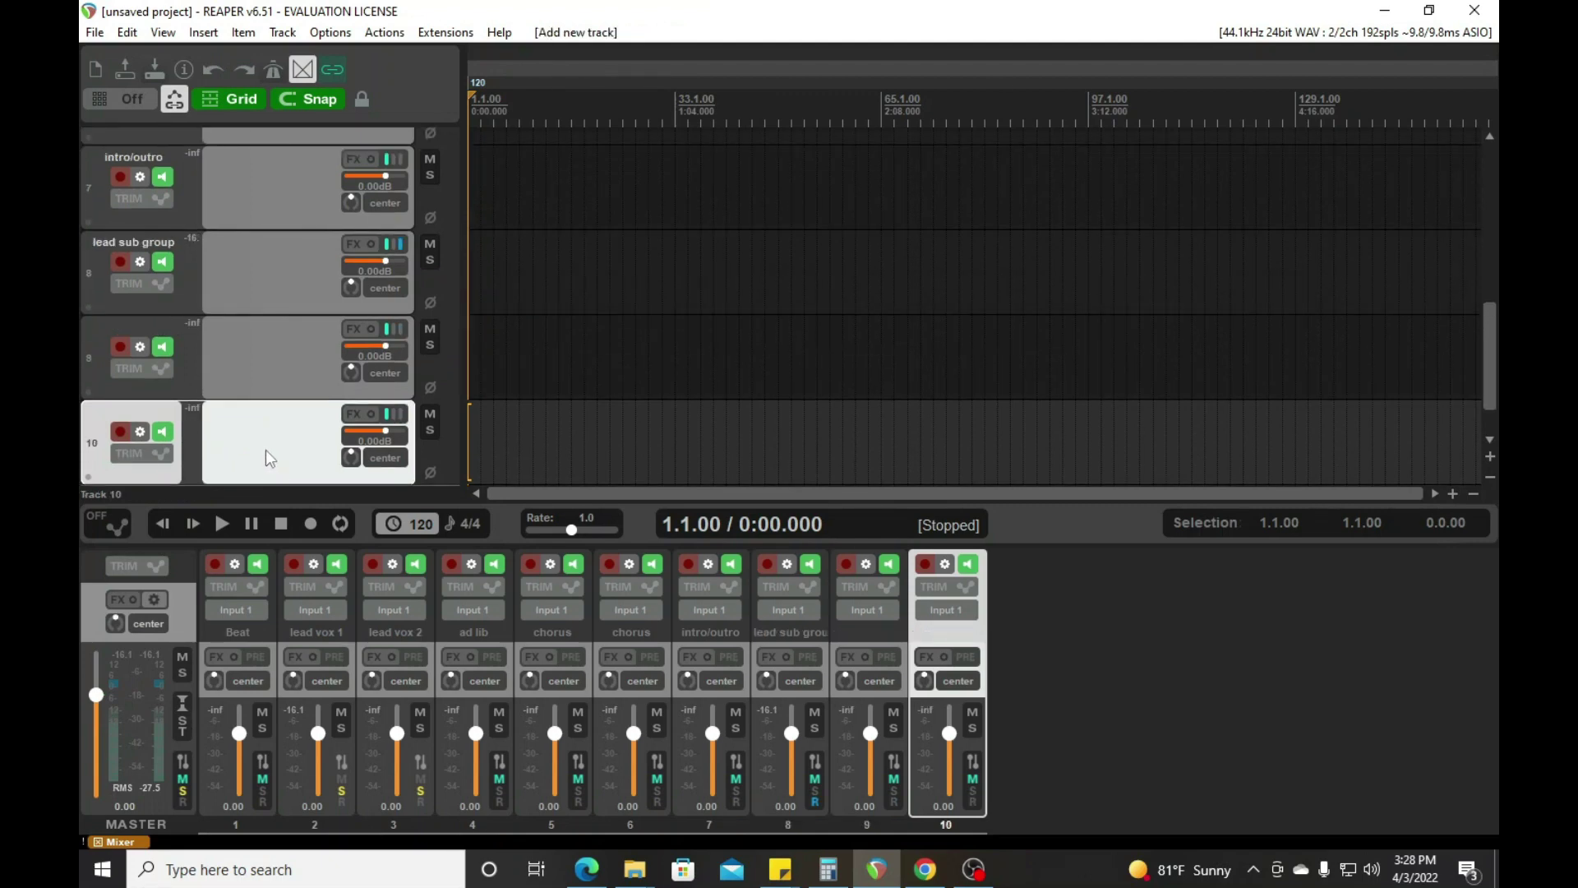
{"action": "left_click", "coordinate": [286, 337]}
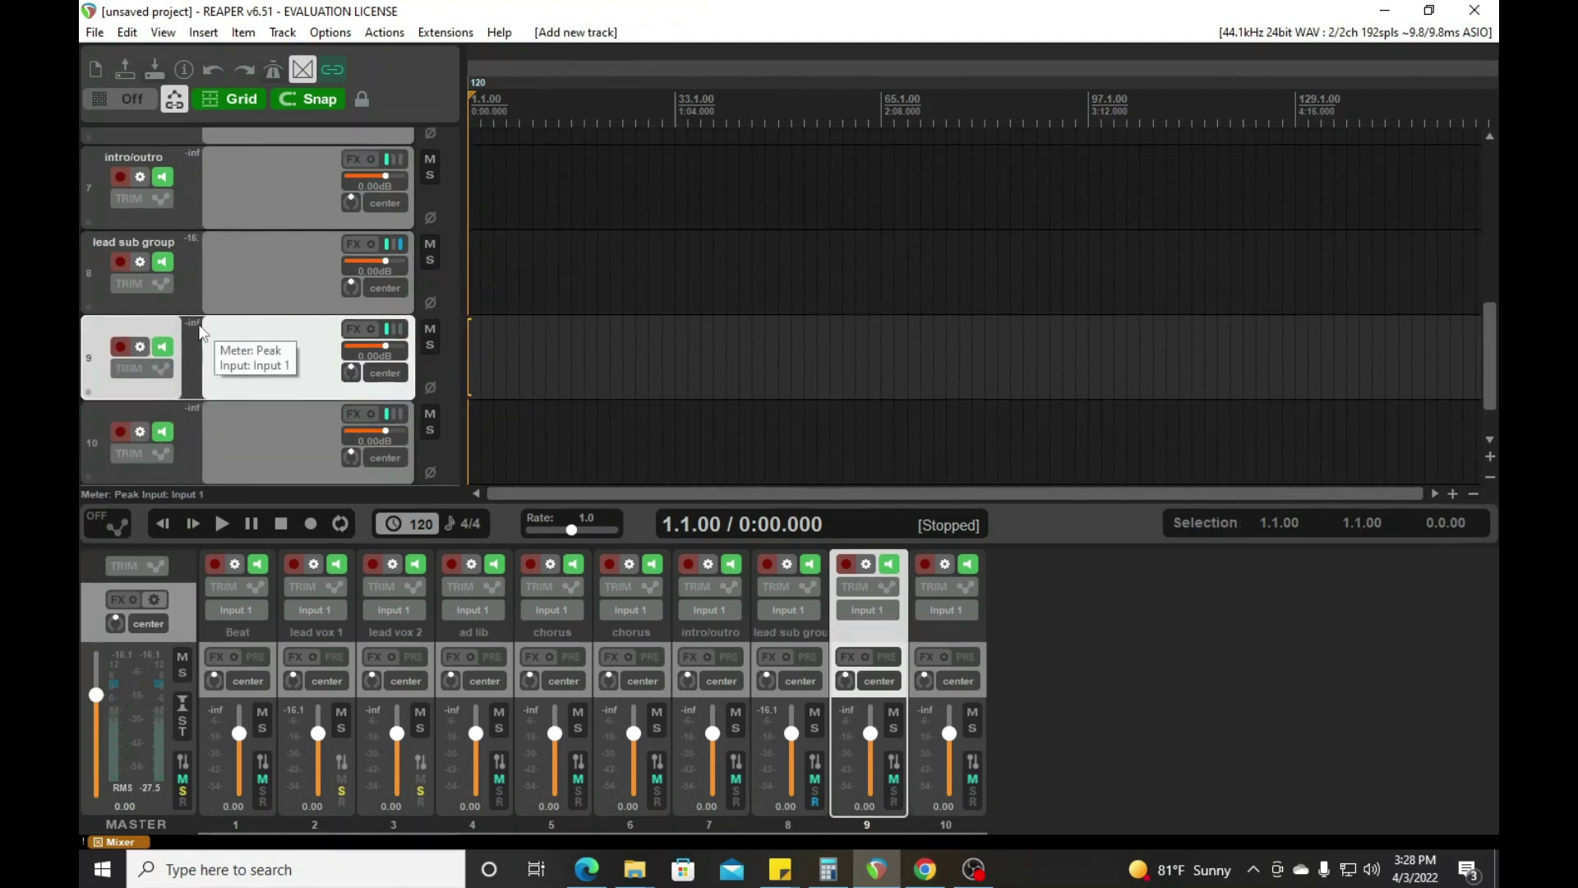
{"action": "double_click", "coordinate": [118, 324]}
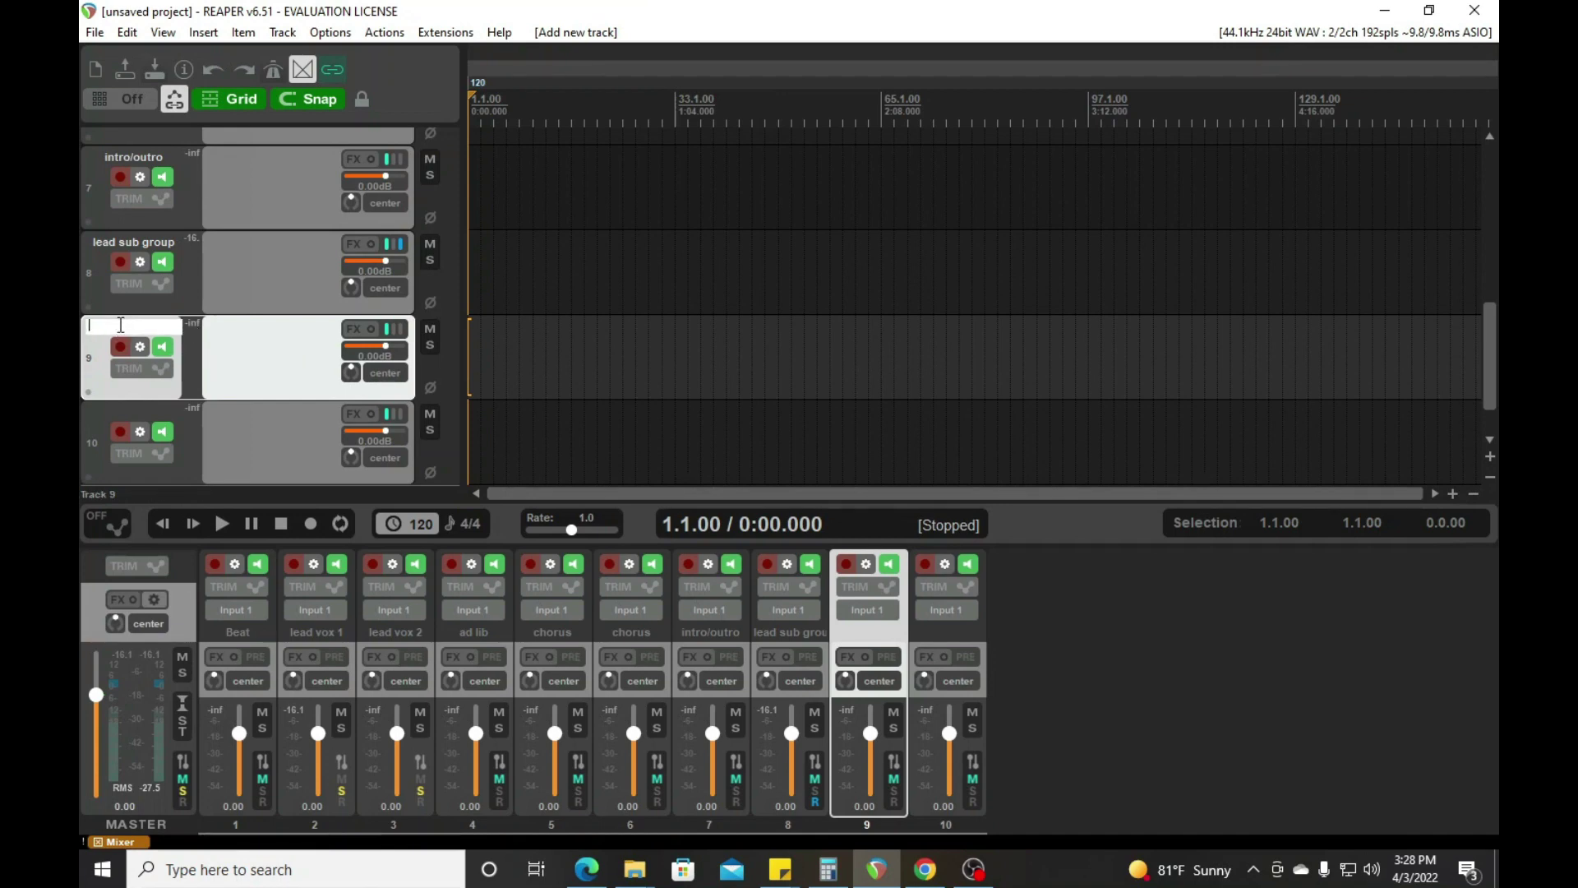
{"action": "type", "text": "reverb"}
{"action": "key", "text": "Return"}
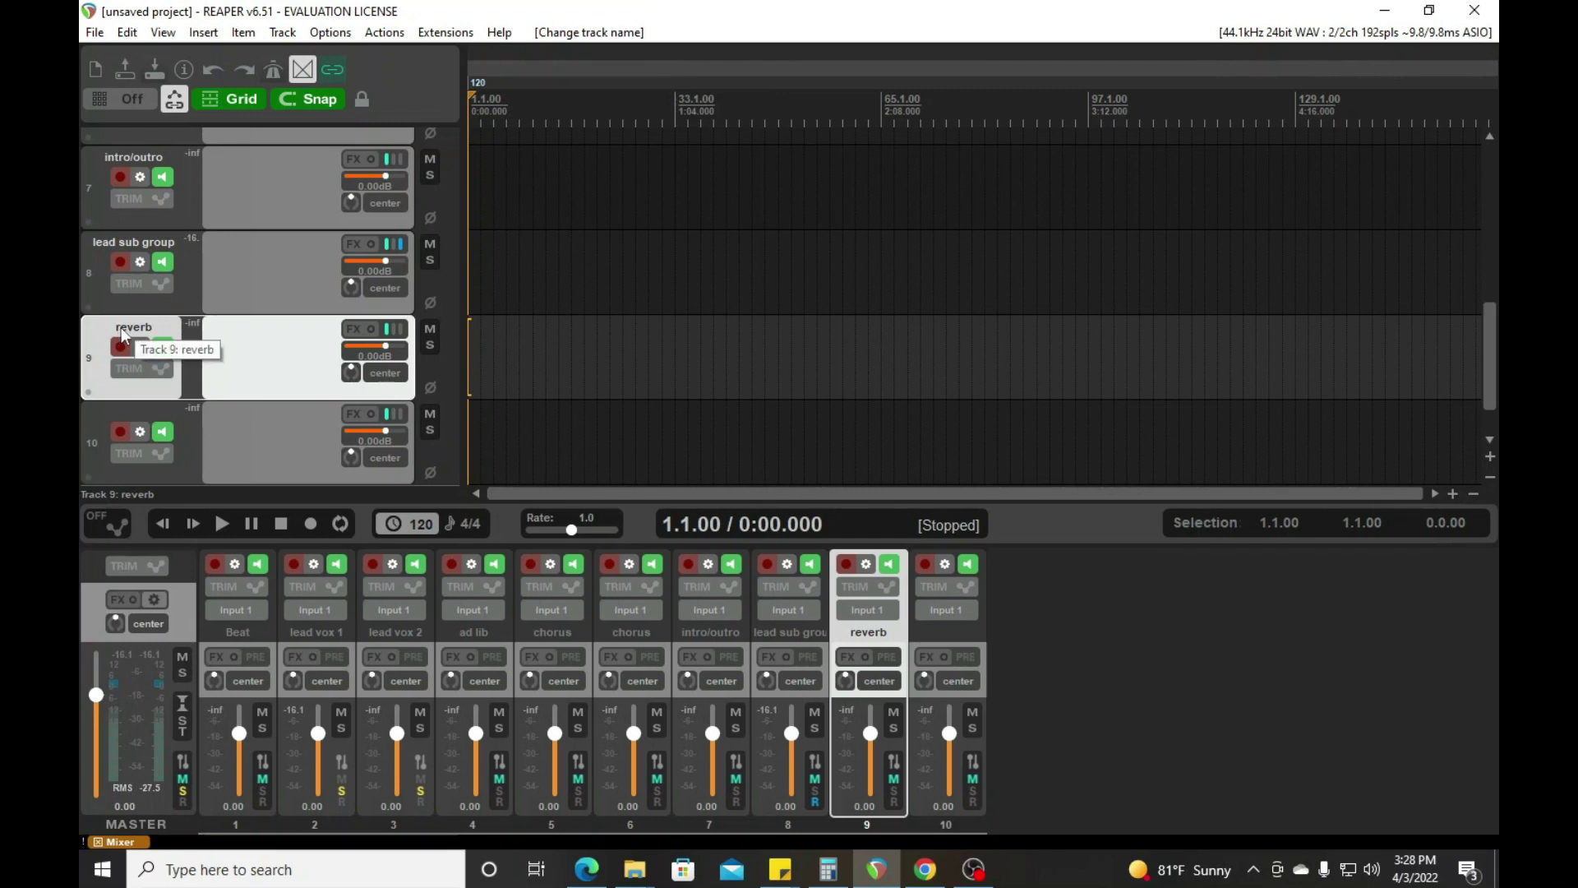
{"action": "double_click", "coordinate": [117, 404]}
{"action": "type", "text": "delay"}
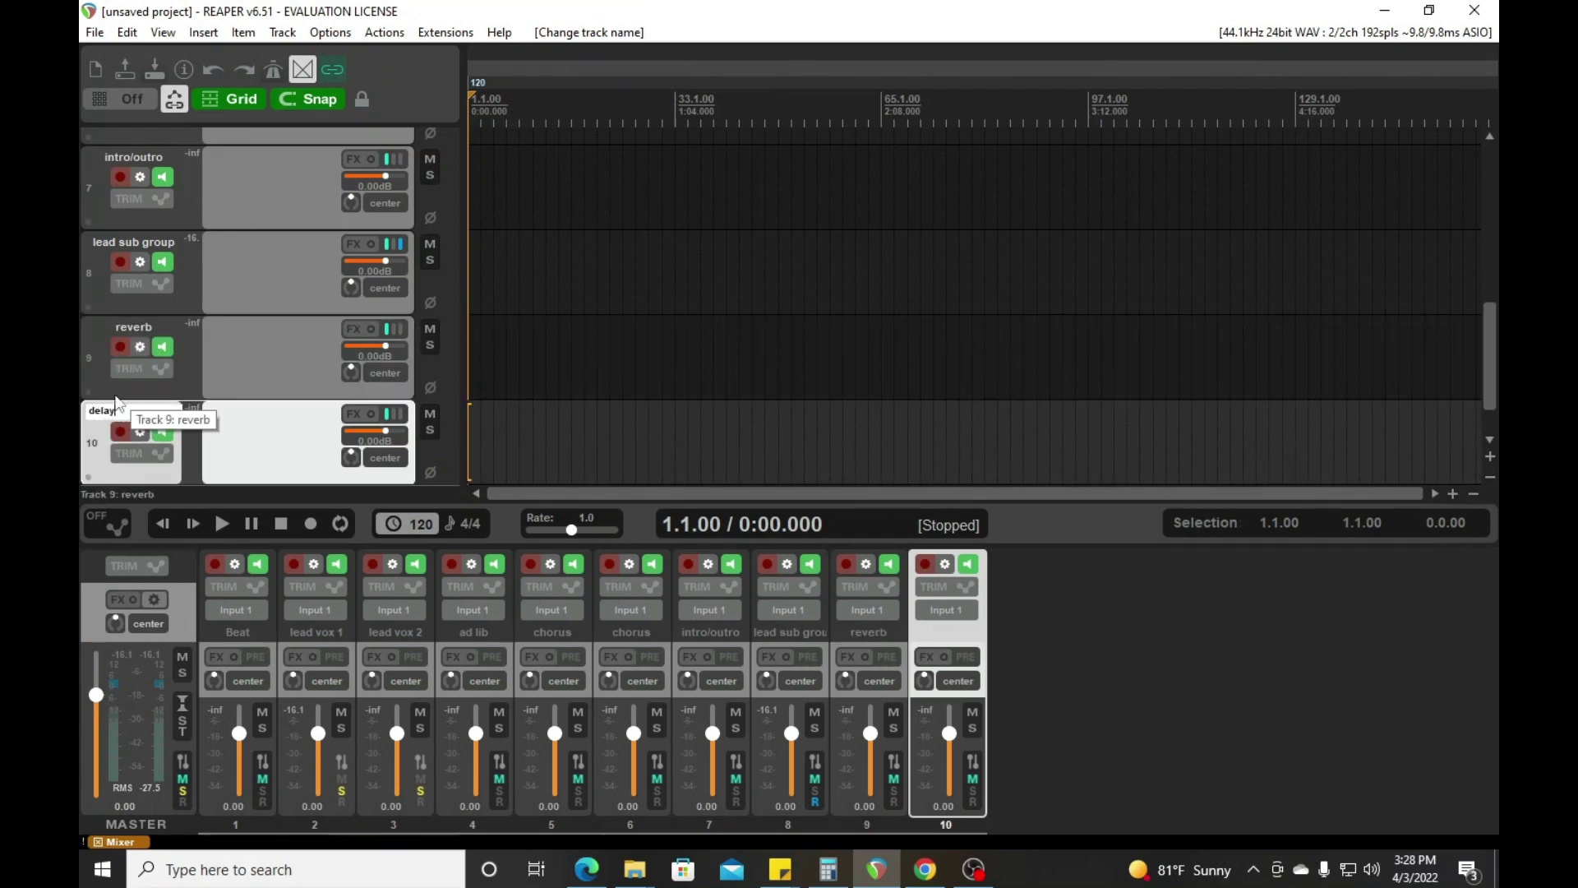
{"action": "key", "text": "Return"}
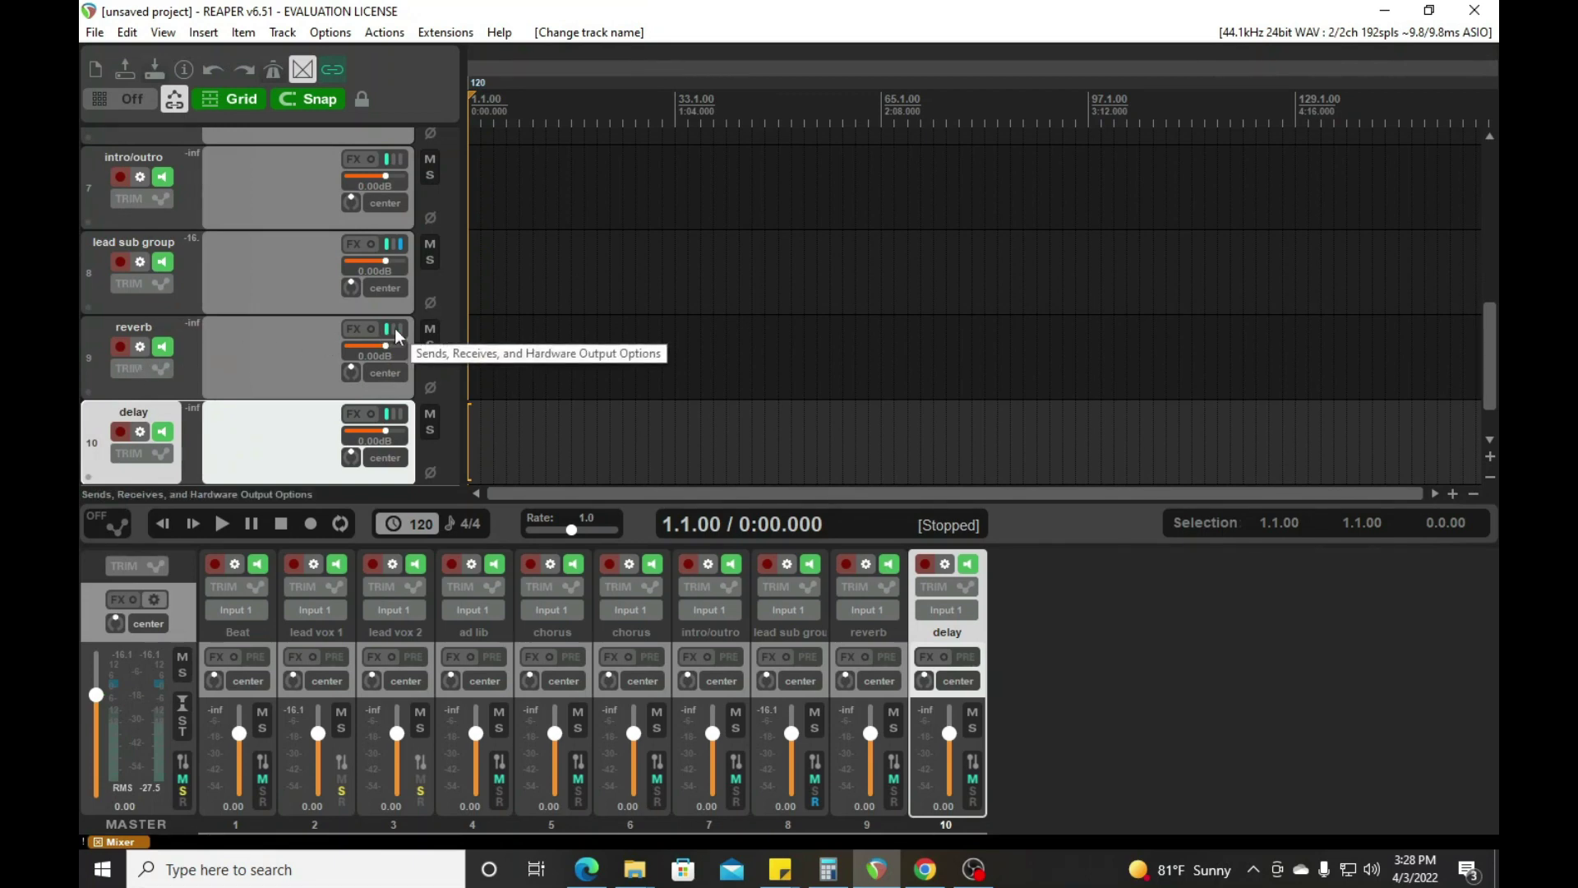
Step: Add a send from the lead sub group track to '9: reverb'
{"action": "left_click", "coordinate": [269, 266]}
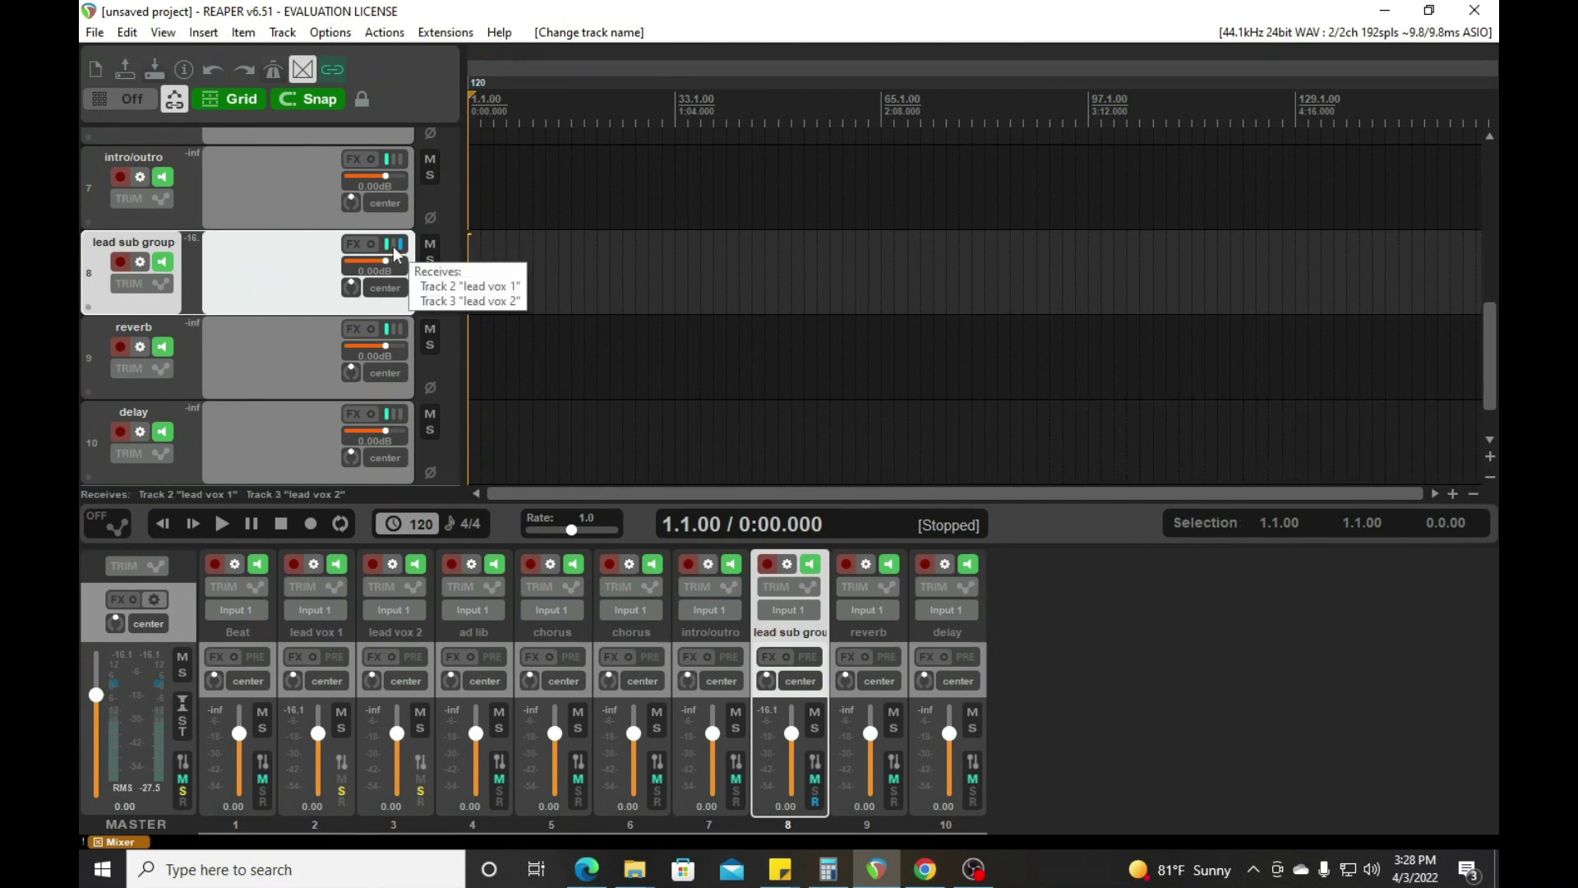
{"action": "left_click", "coordinate": [393, 245]}
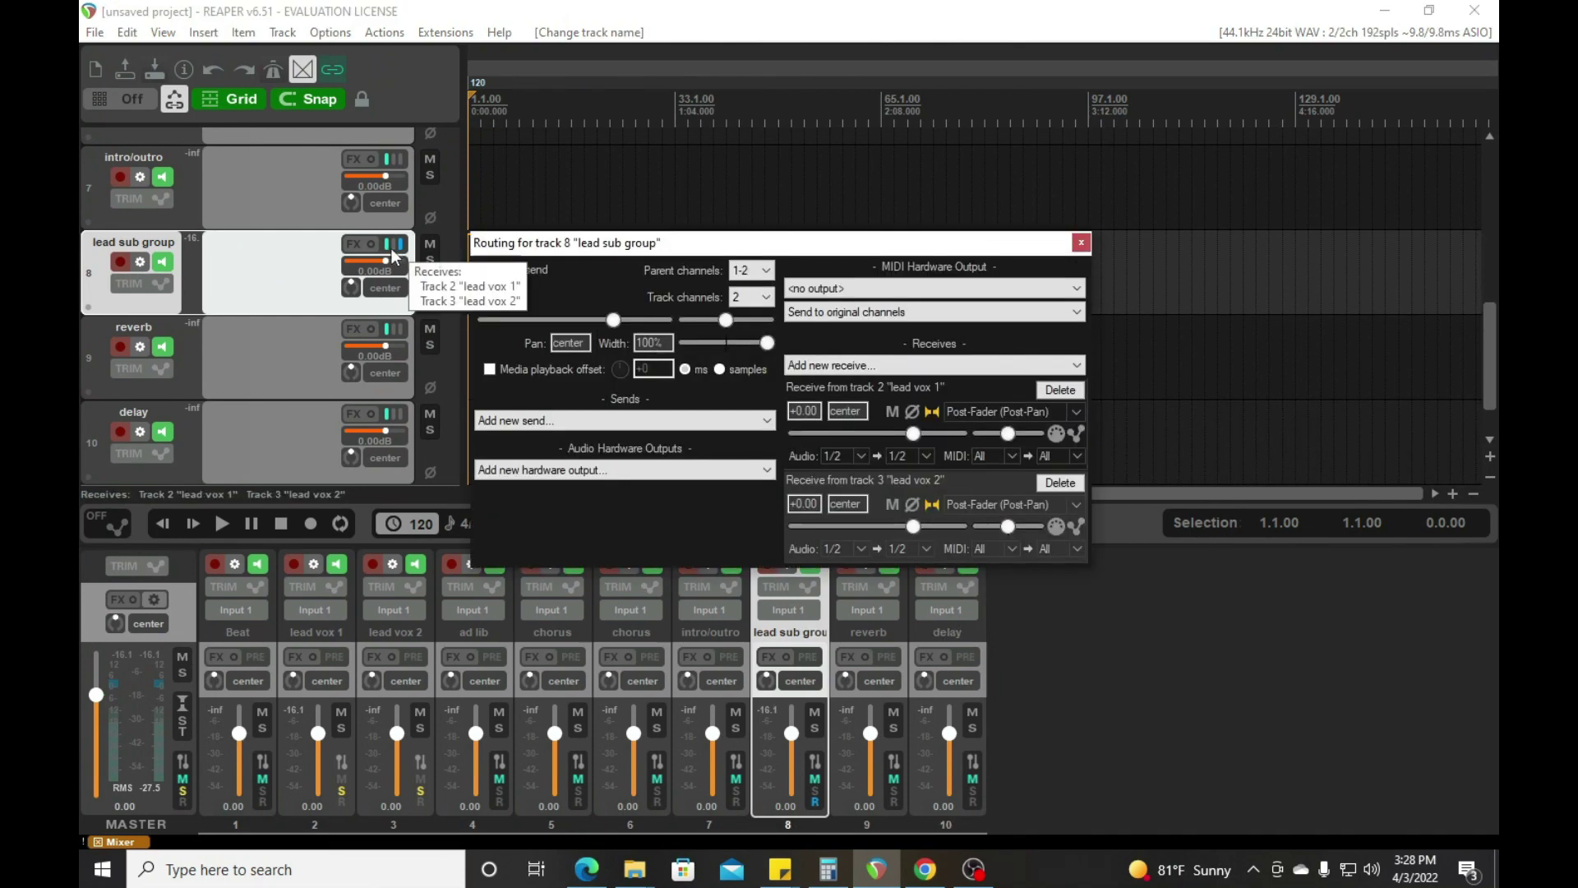
{"action": "left_click", "coordinate": [646, 424]}
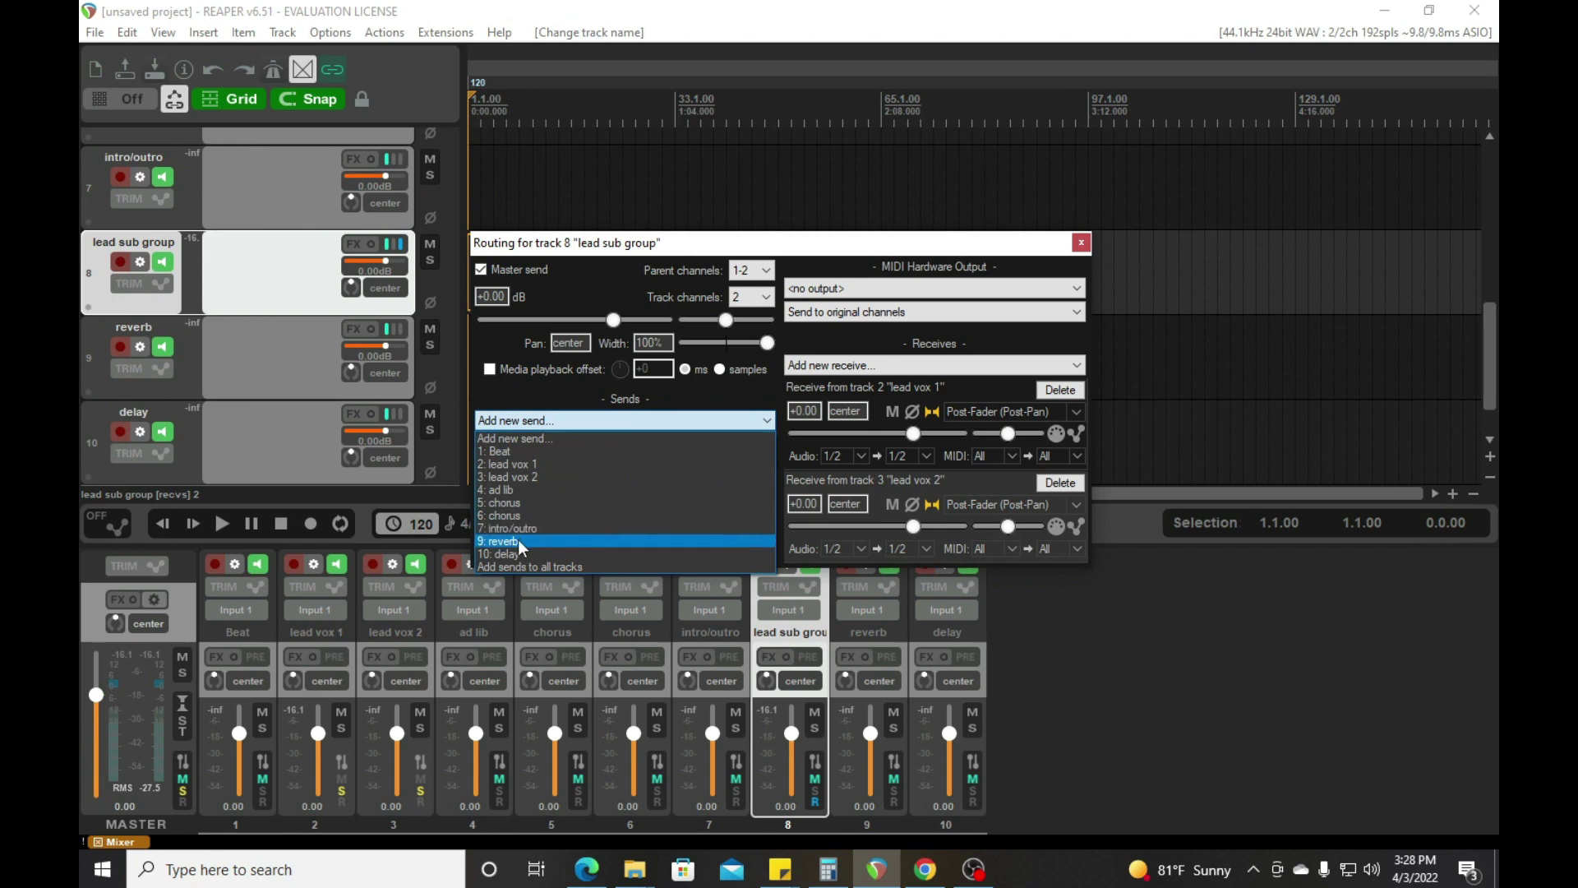
{"action": "left_click", "coordinate": [518, 539]}
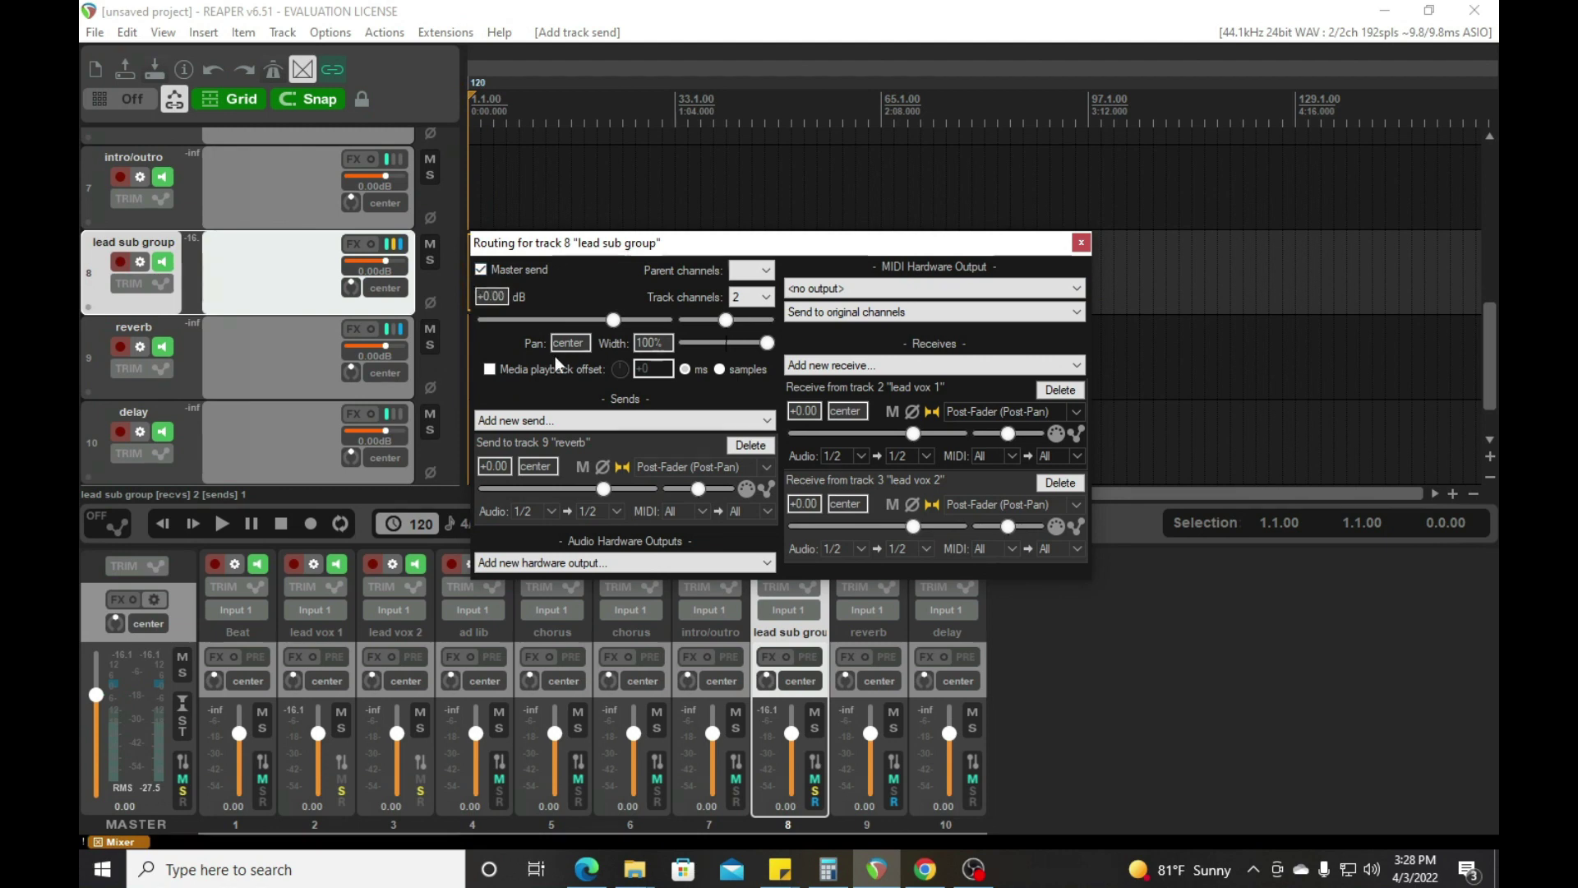
{"action": "left_click", "coordinate": [1080, 244]}
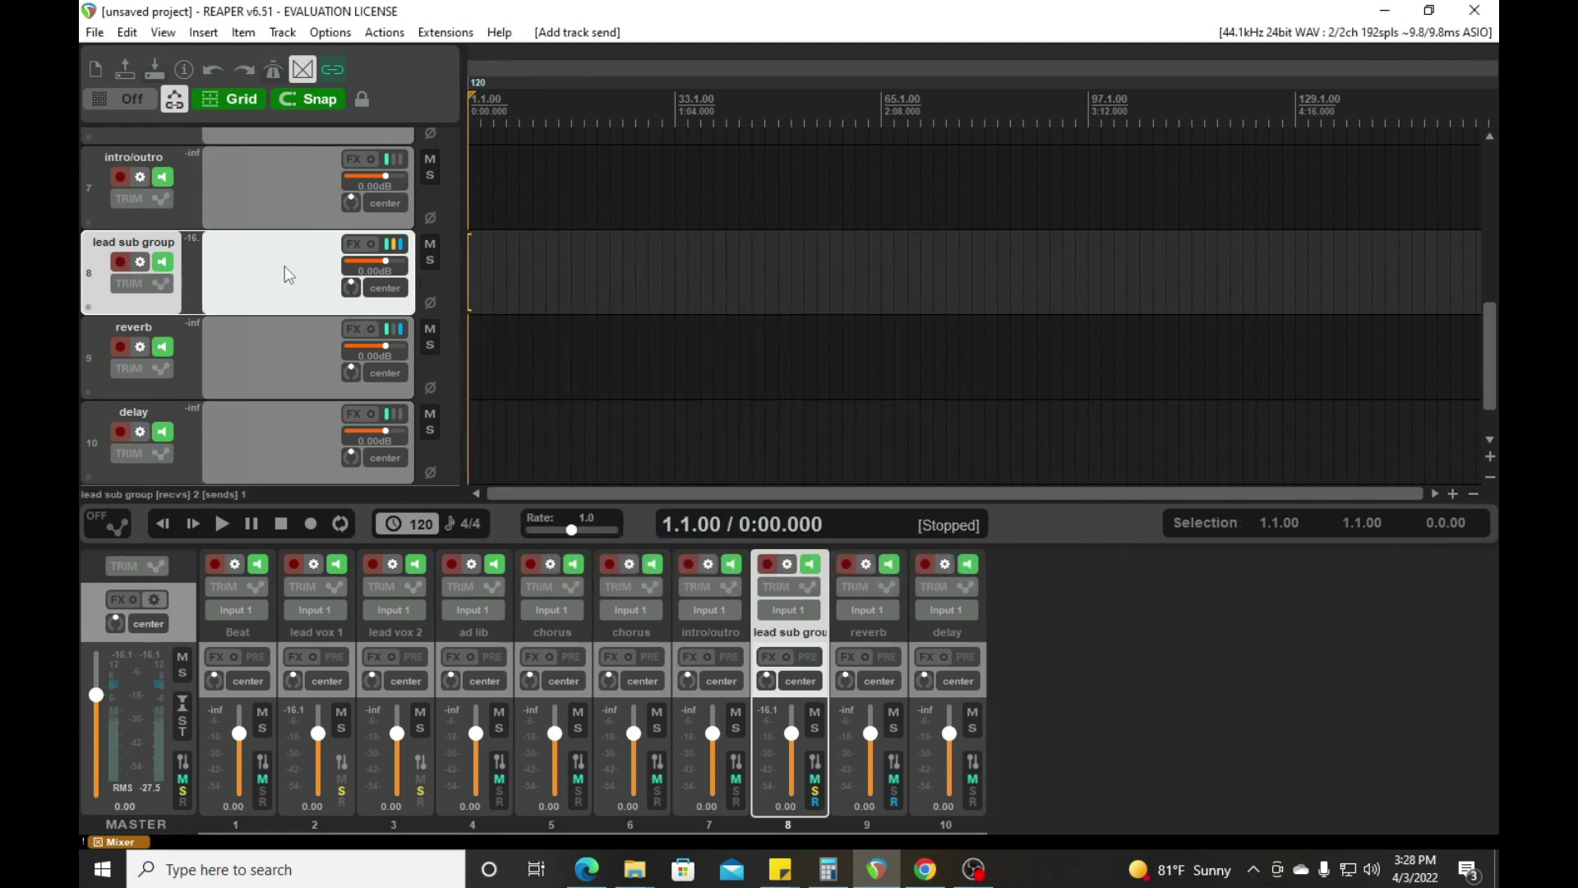
{"action": "left_click", "coordinate": [250, 200]}
Step: Add a post-fader send from intro/outro to the '9: reverb' track
{"action": "left_click", "coordinate": [405, 167]}
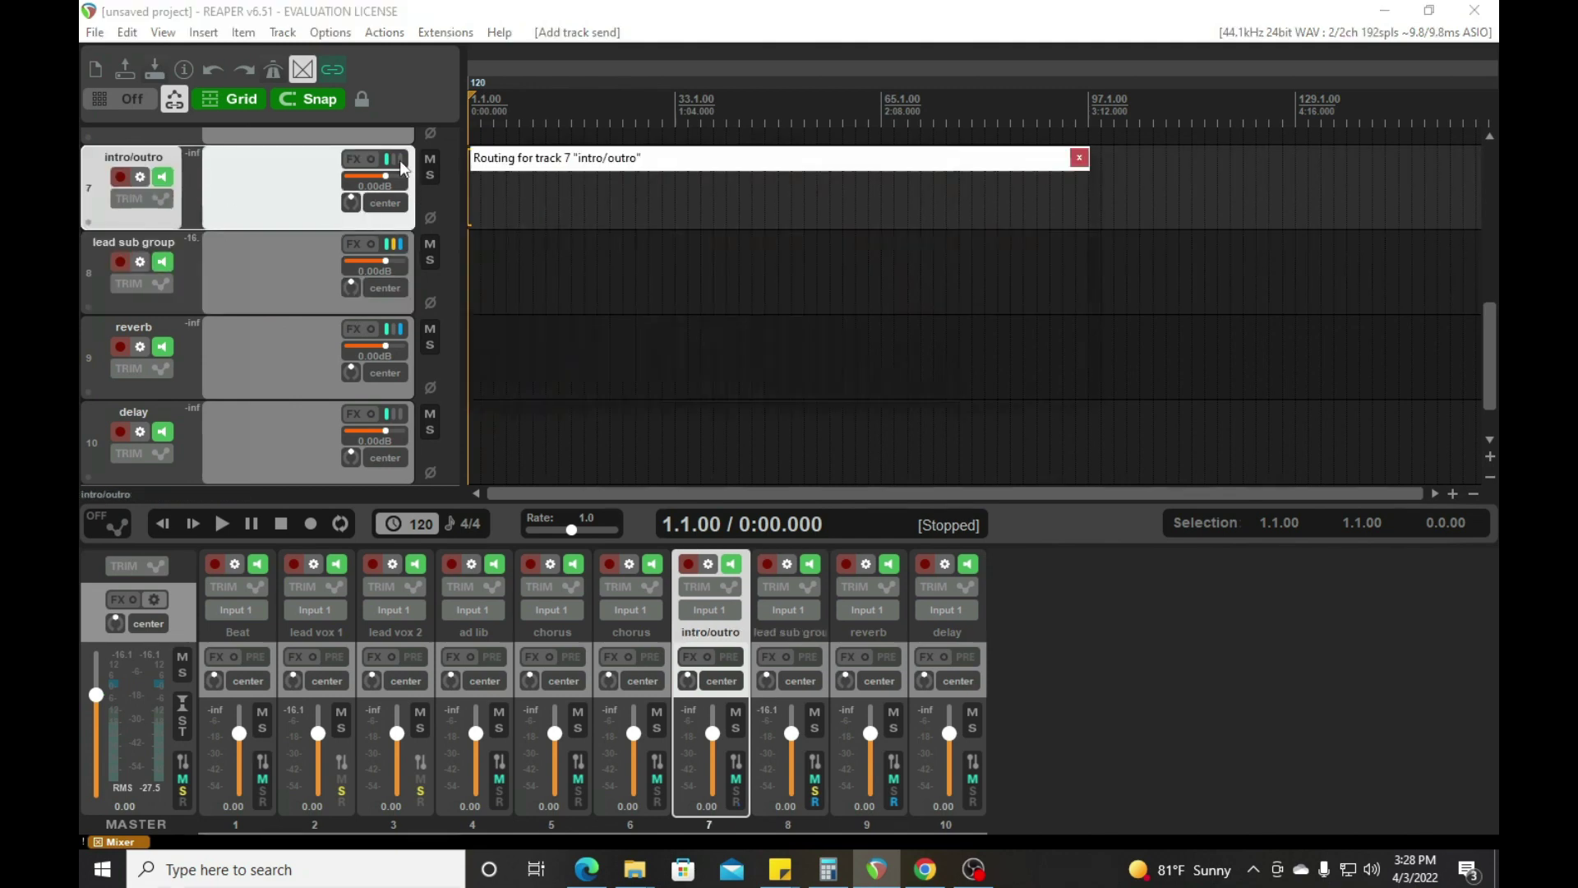
{"action": "left_click", "coordinate": [551, 337]}
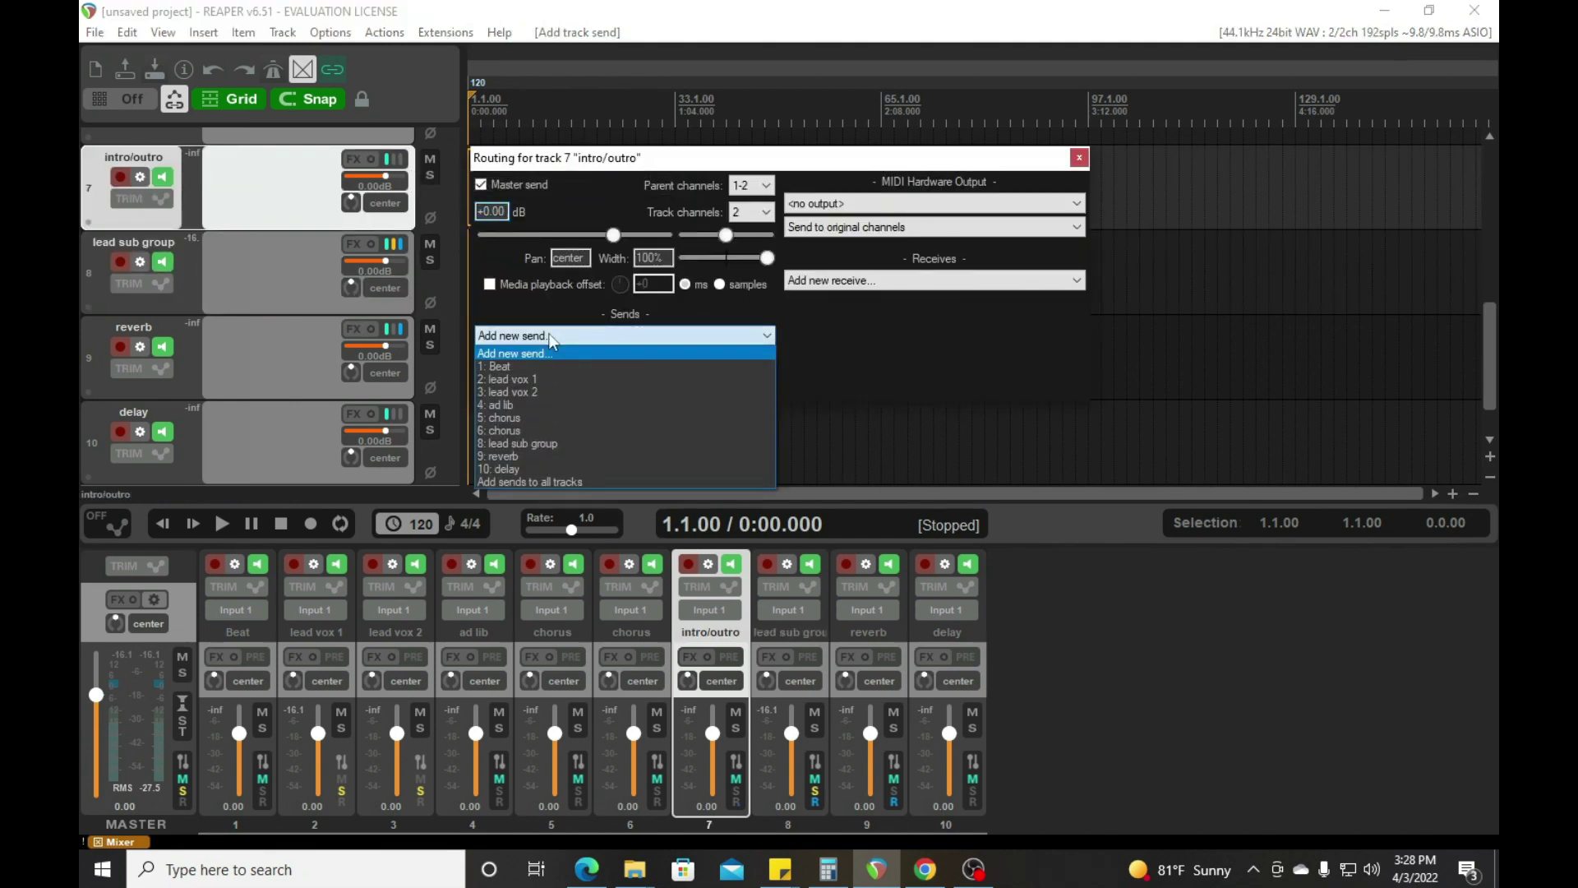
{"action": "left_click", "coordinate": [500, 456]}
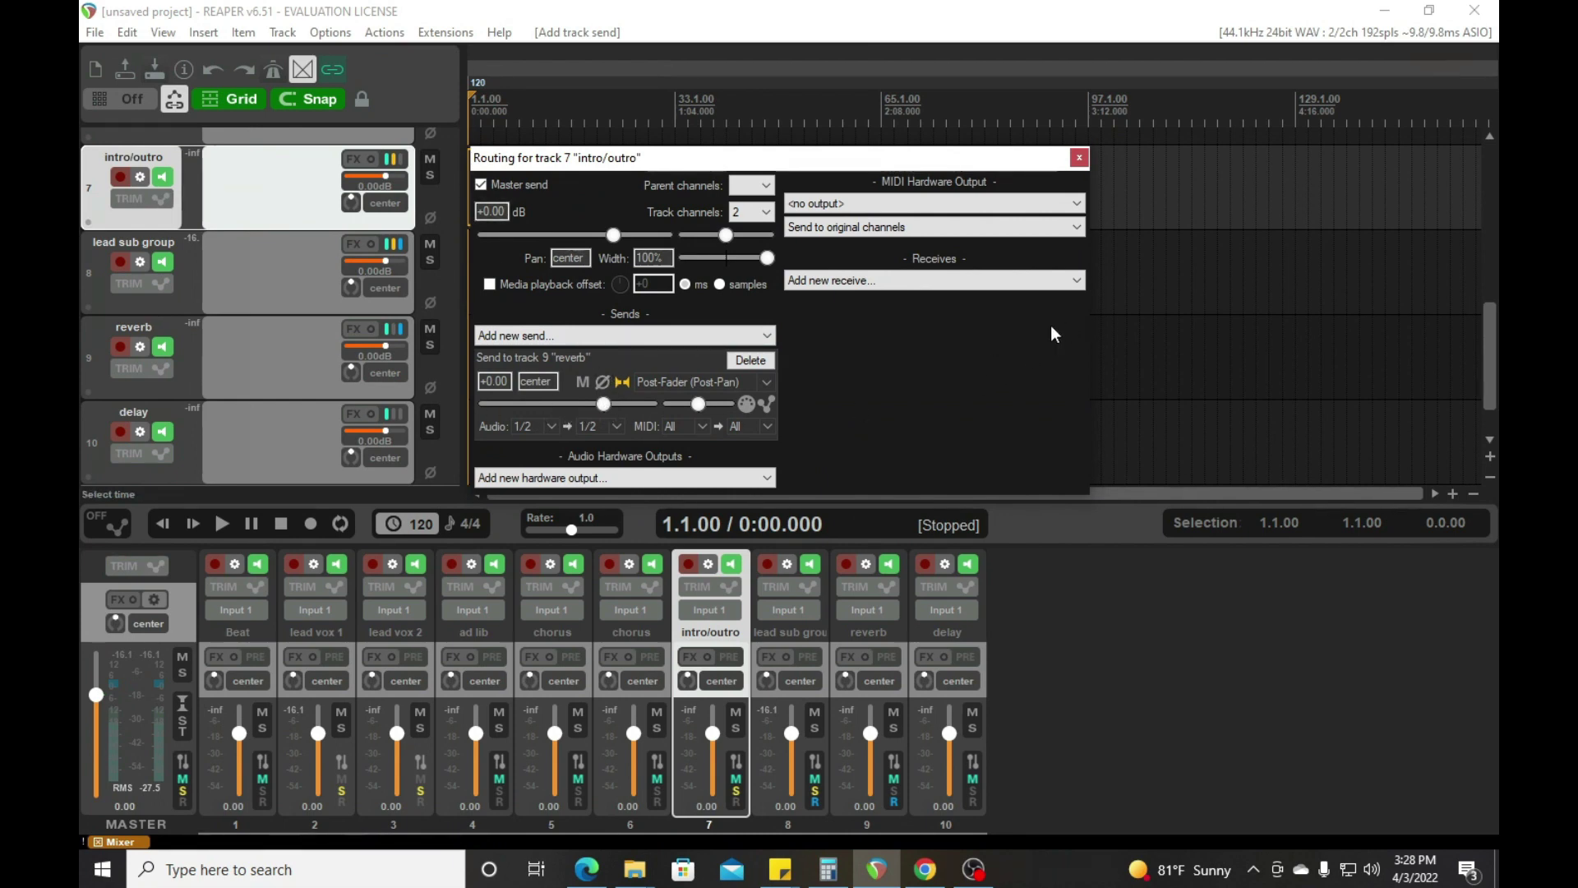
{"action": "left_click", "coordinate": [1079, 157]}
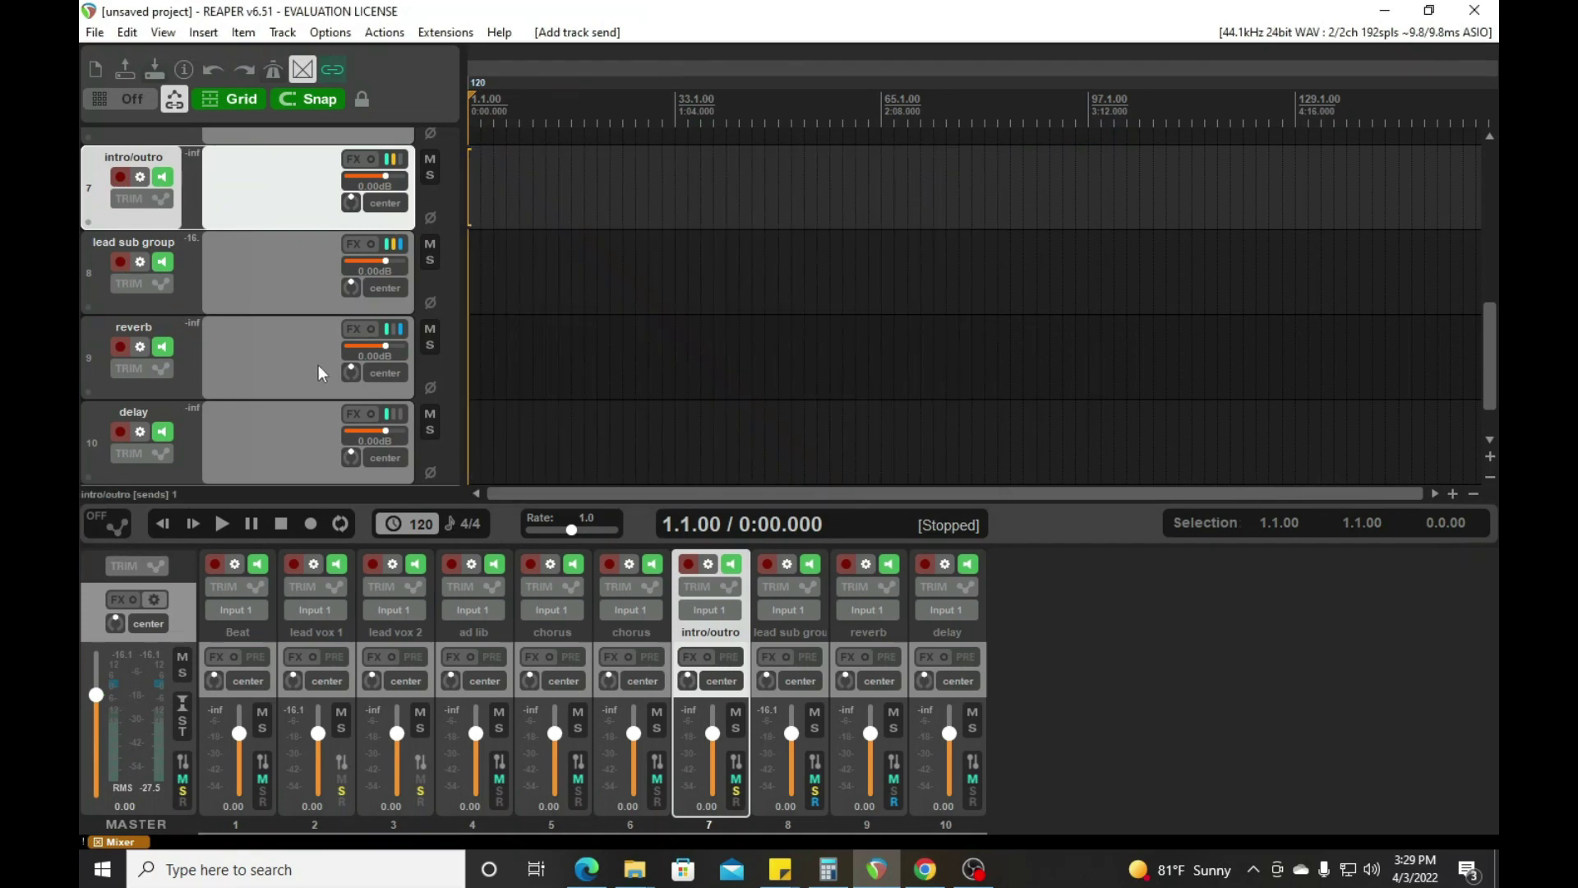
Step: Shrink the track heights twice so all ten tracks fit on screen
{"action": "scroll", "coordinate": [1485, 357], "scroll_direction": "up", "scroll_amount": 6}
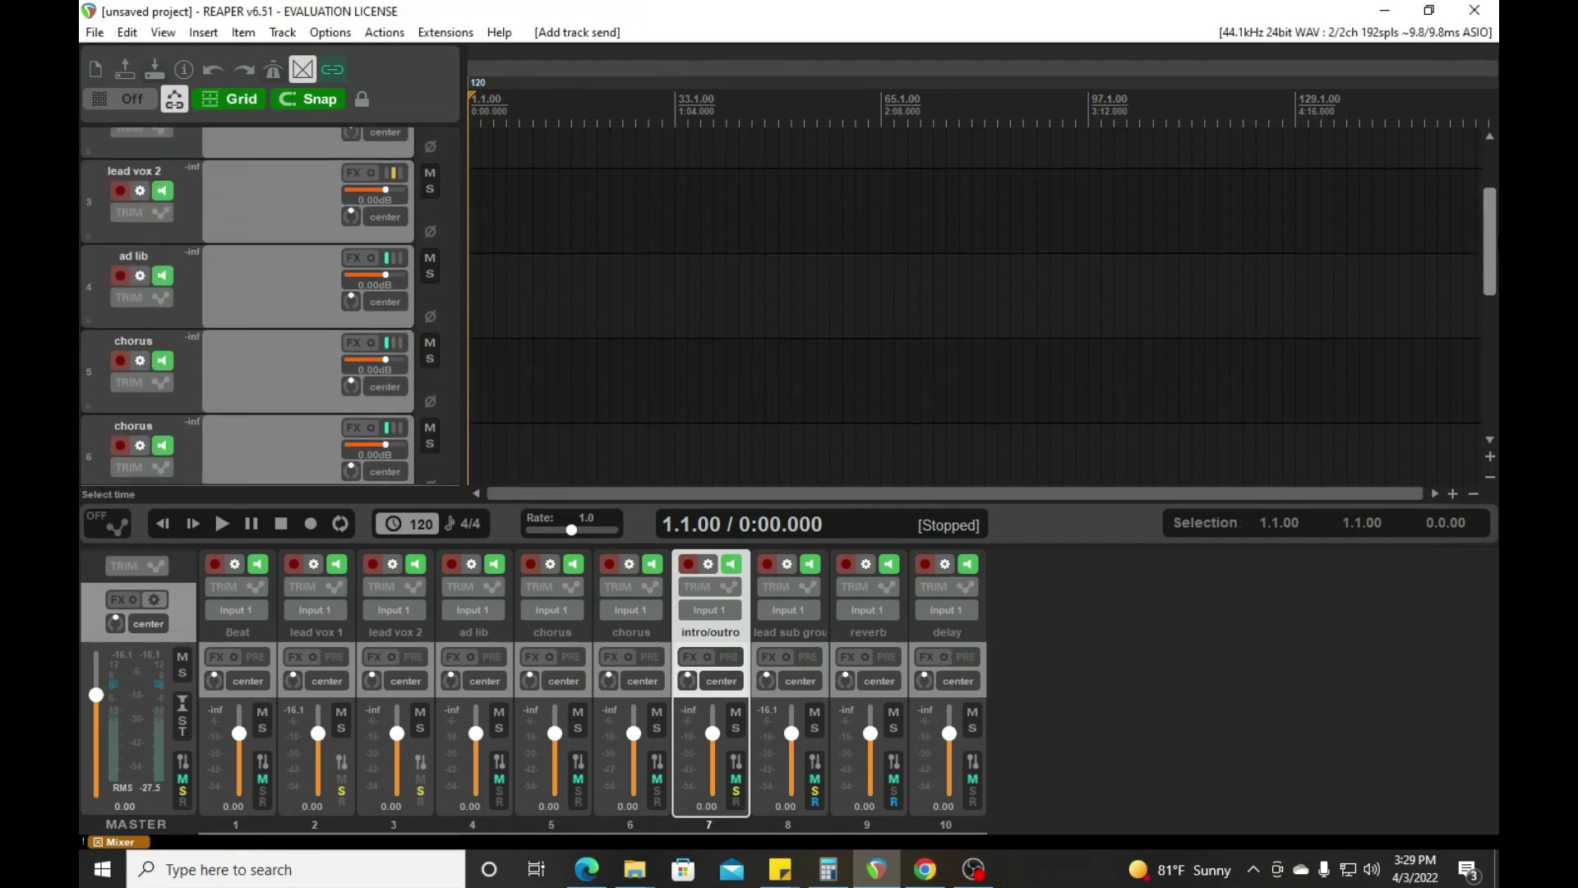
{"action": "left_click", "coordinate": [1488, 478]}
{"action": "left_click", "coordinate": [1487, 478]}
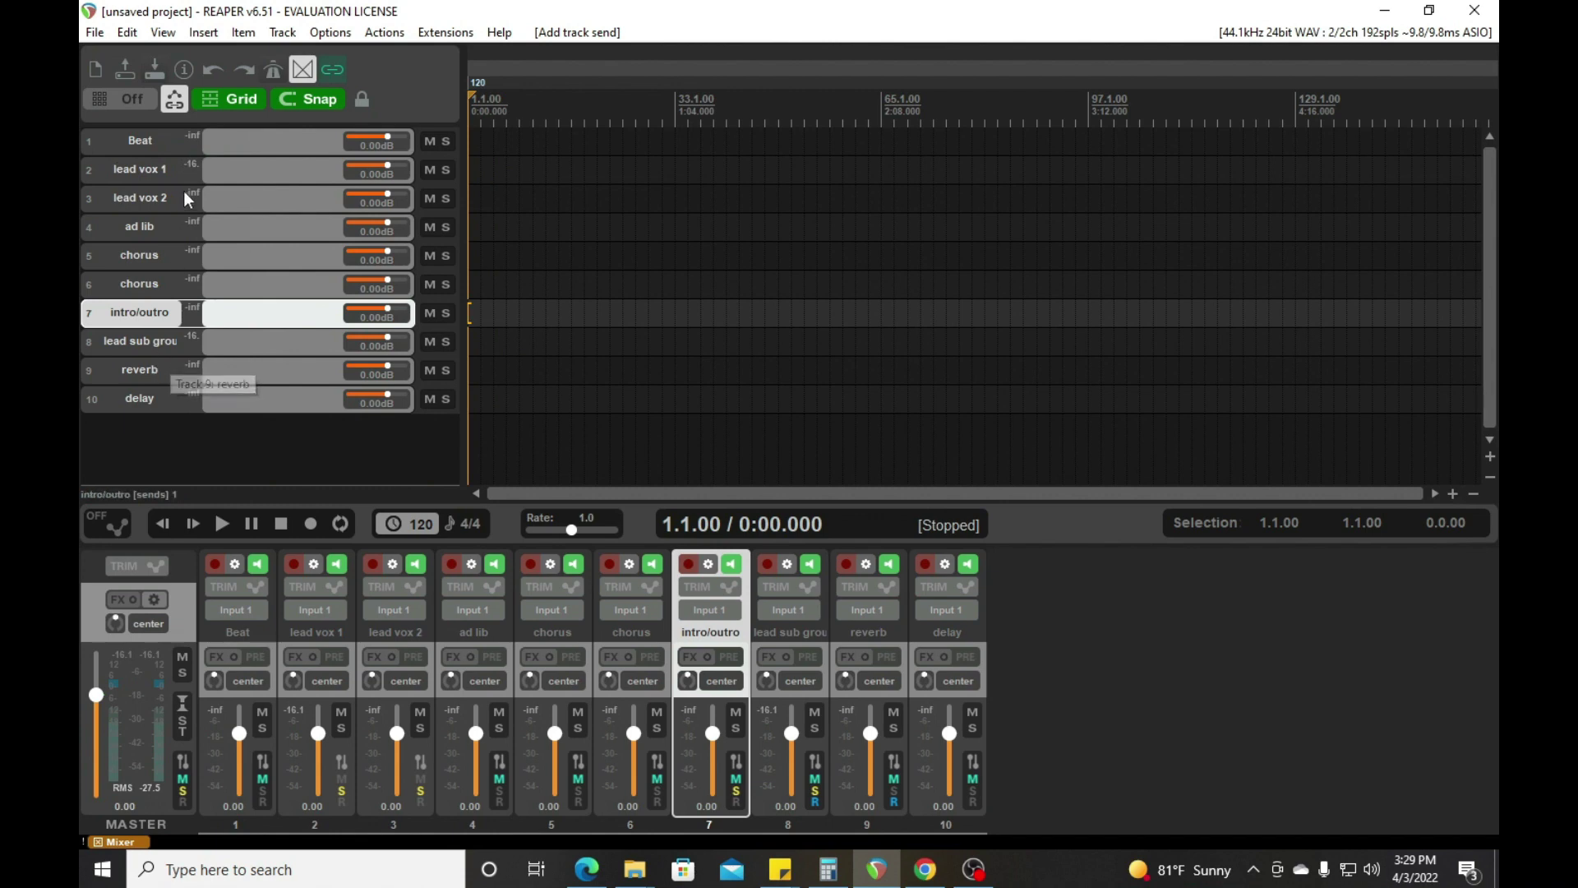
{"action": "left_click", "coordinate": [270, 146]}
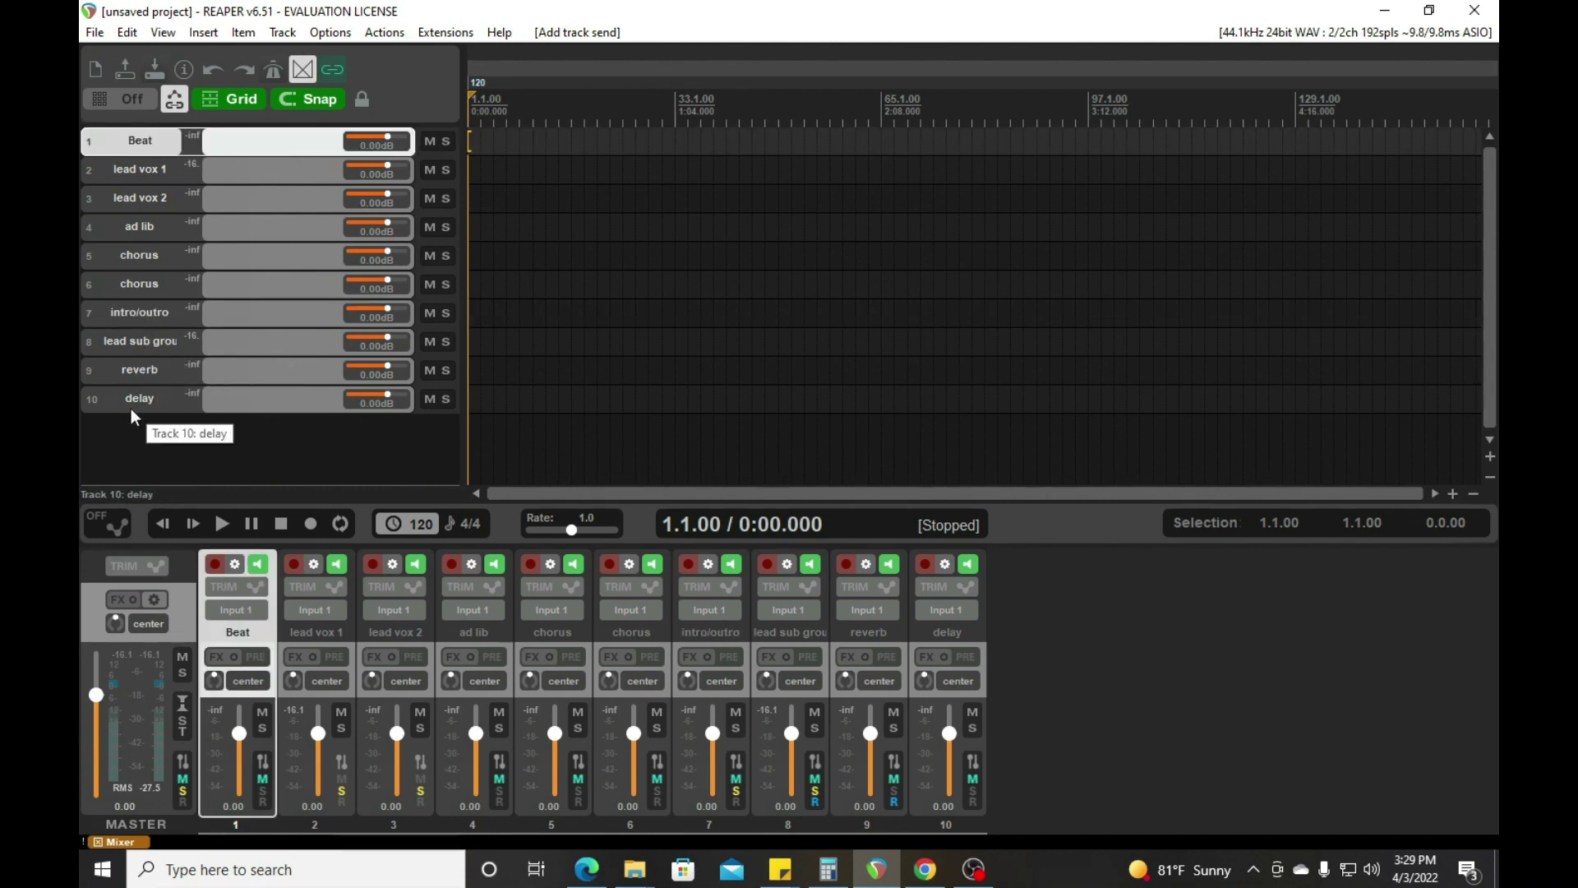
{"action": "left_click", "coordinate": [271, 445]}
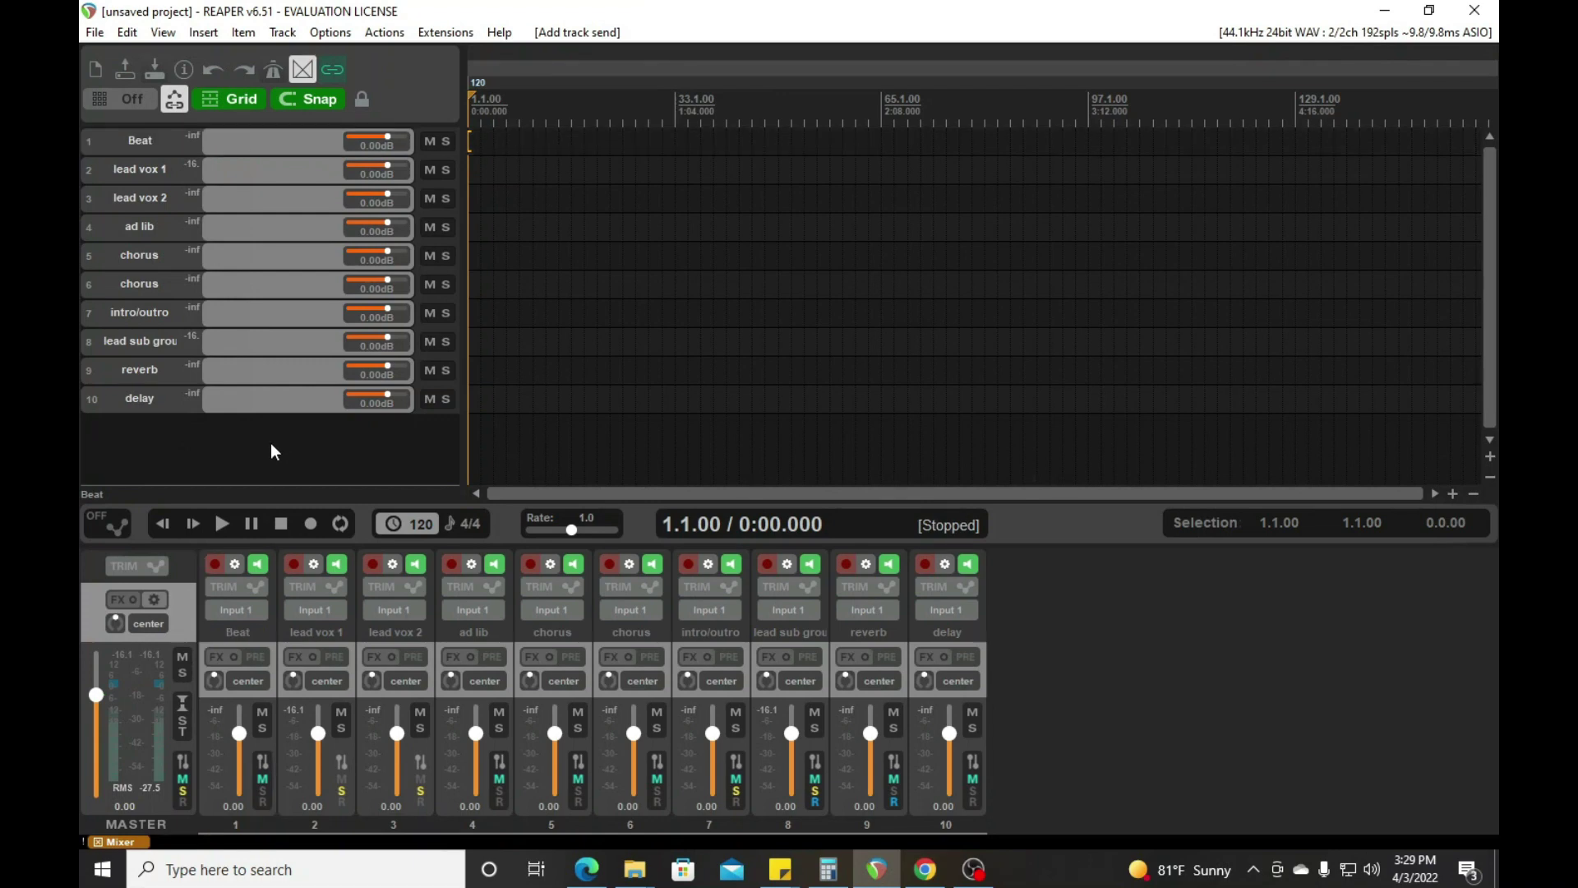
Step: Show the master track at the top and lower its volume to -5.23 dB
{"action": "key", "text": "ctrl+alt+t"}
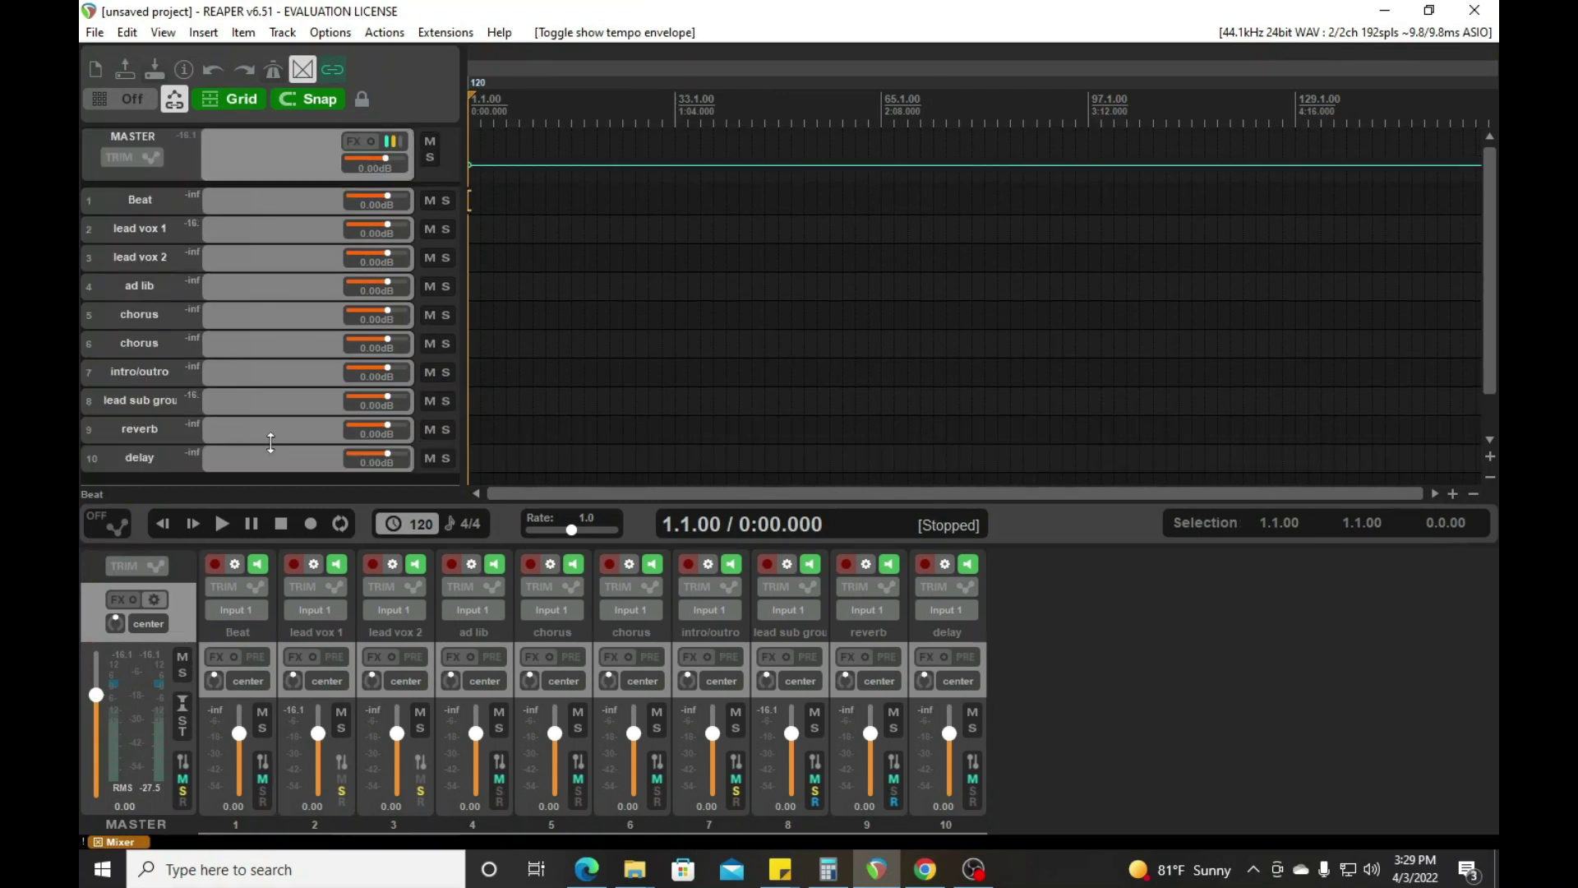
{"action": "left_click", "coordinate": [278, 155]}
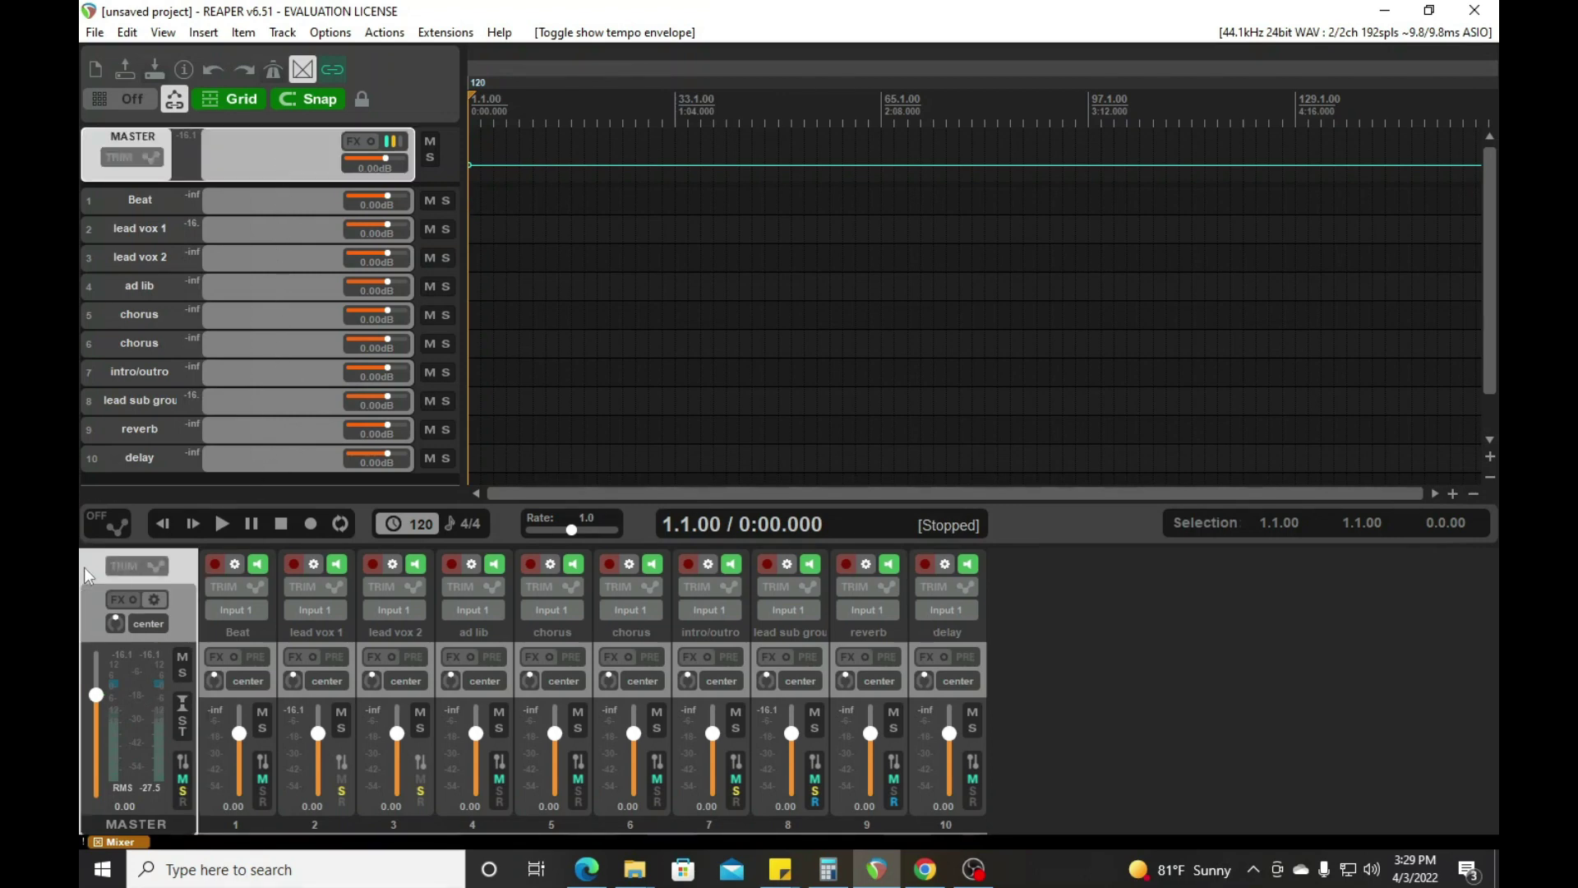
{"action": "scroll", "coordinate": [121, 690], "scroll_direction": "down", "scroll_amount": 3}
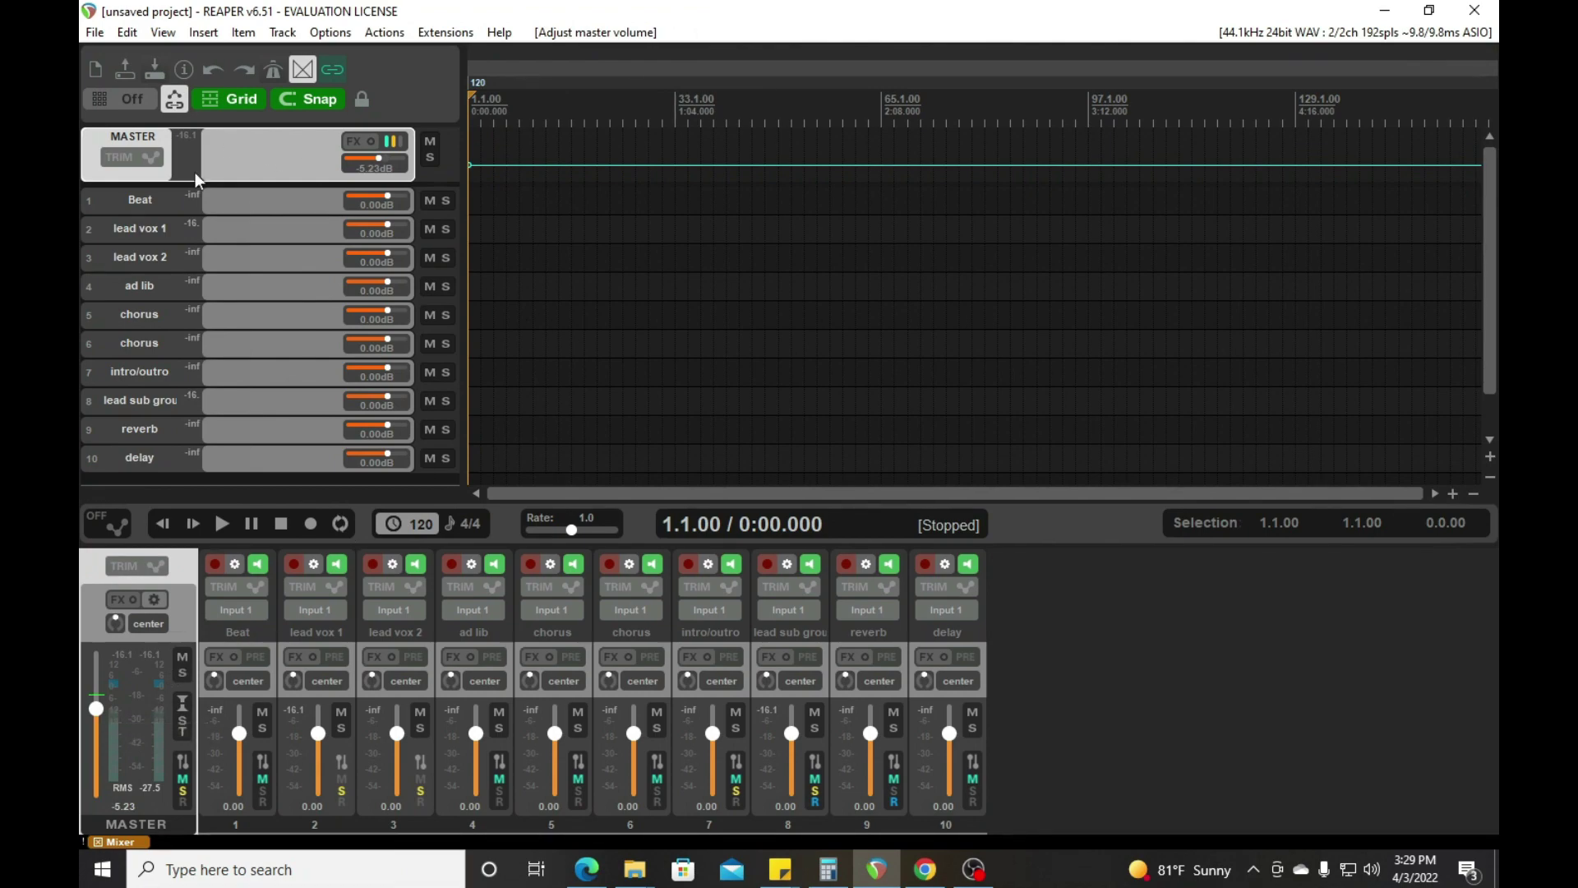
Step: Save the project as a template named 'recording'
{"action": "left_click", "coordinate": [95, 34]}
{"action": "mouse_move", "coordinate": [373, 211]}
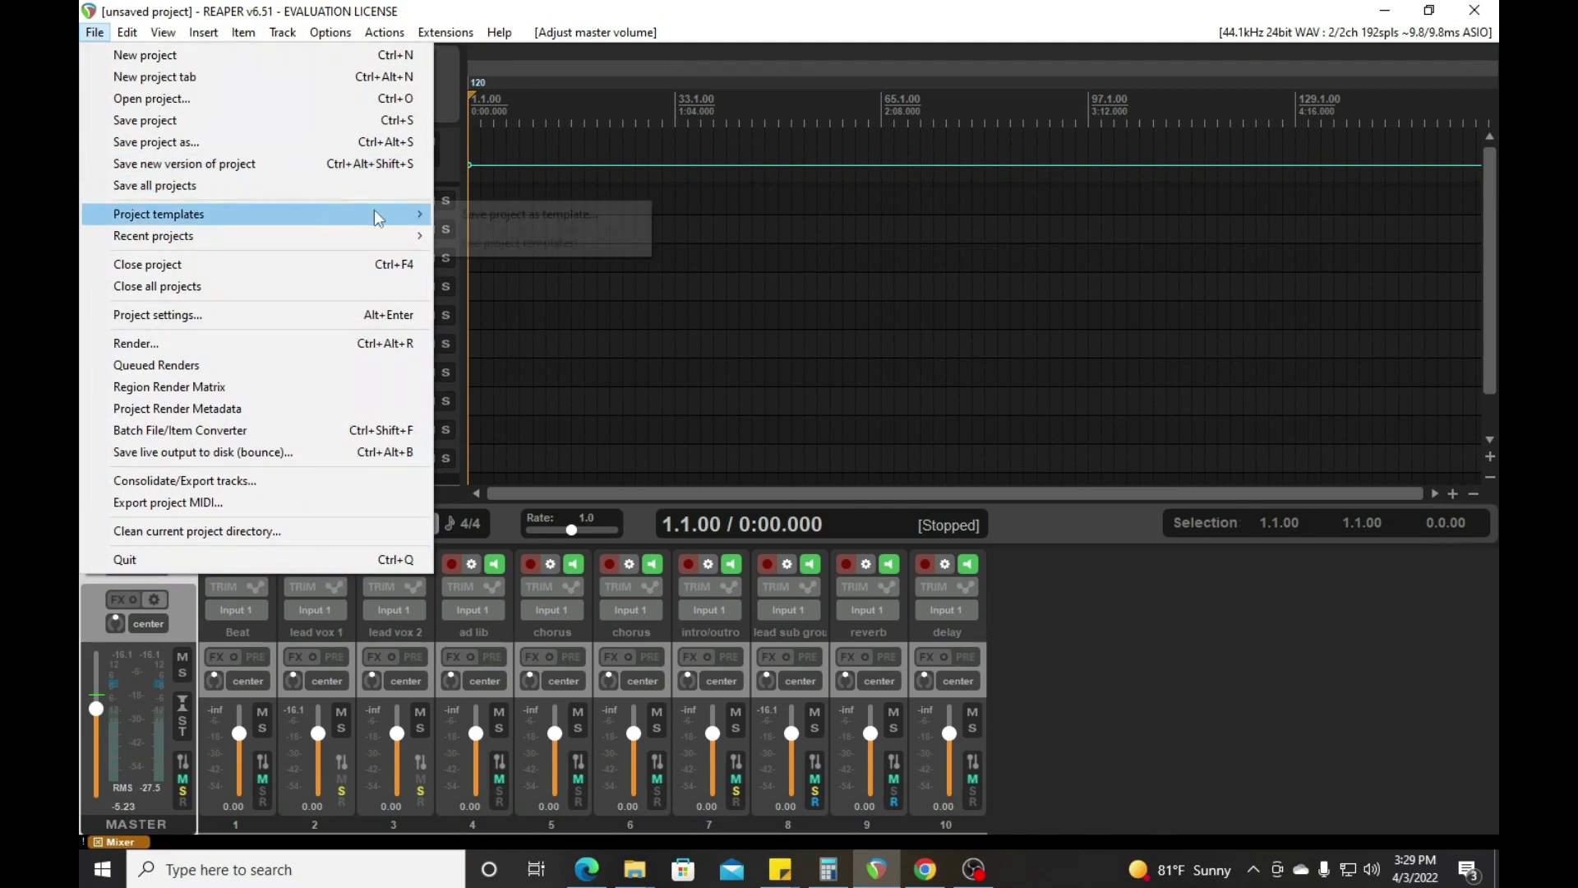
{"action": "left_click", "coordinate": [472, 215]}
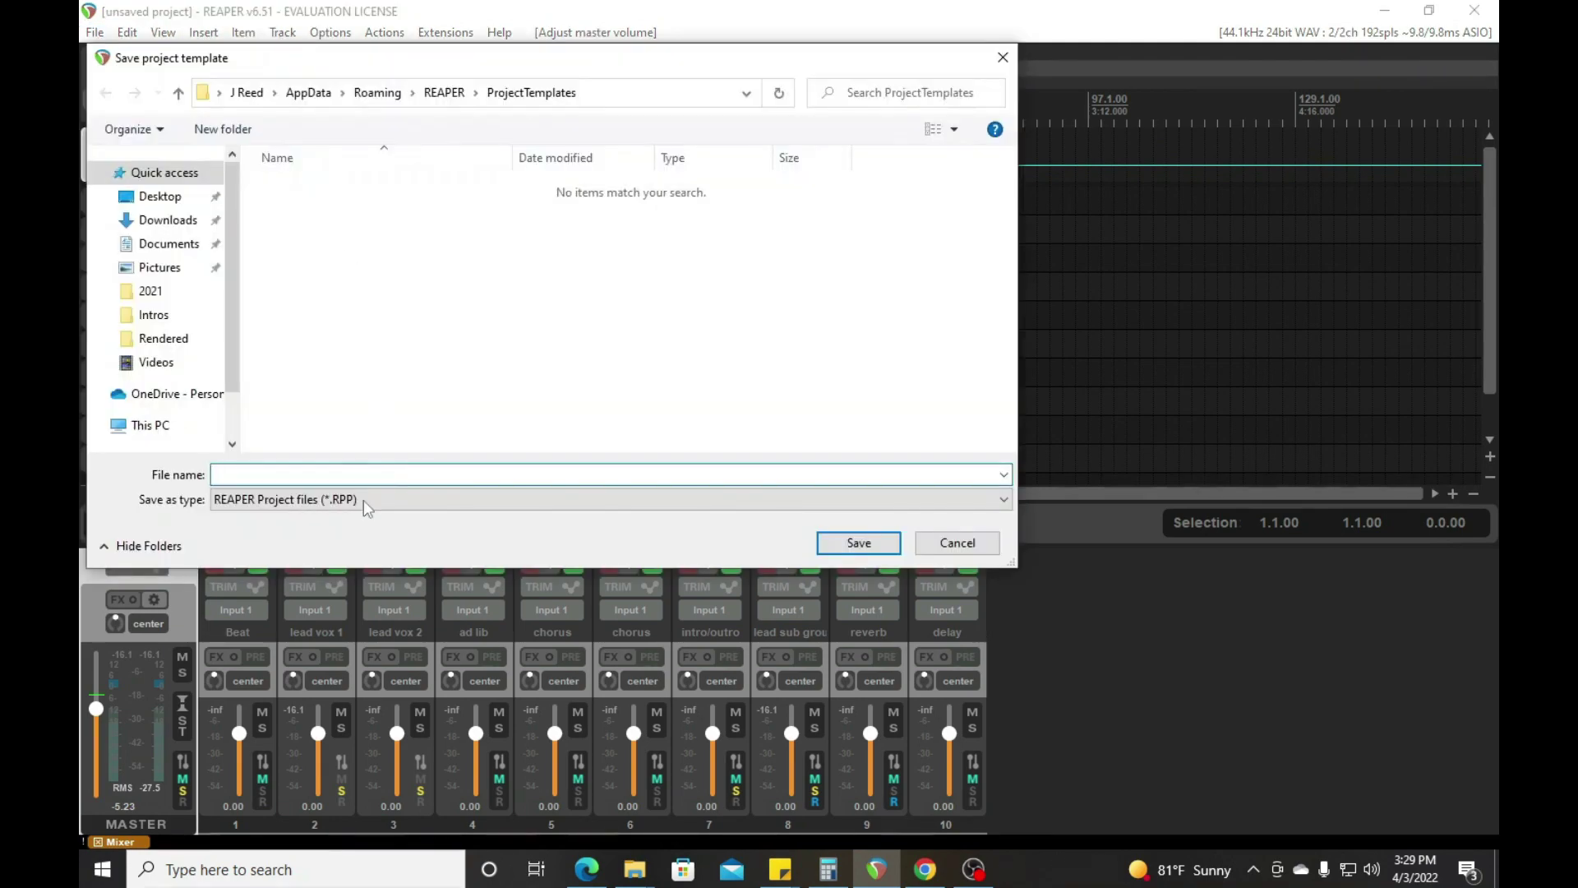
{"action": "type", "text": "recording"}
{"action": "left_click", "coordinate": [859, 543]}
{"action": "left_click", "coordinate": [94, 32]}
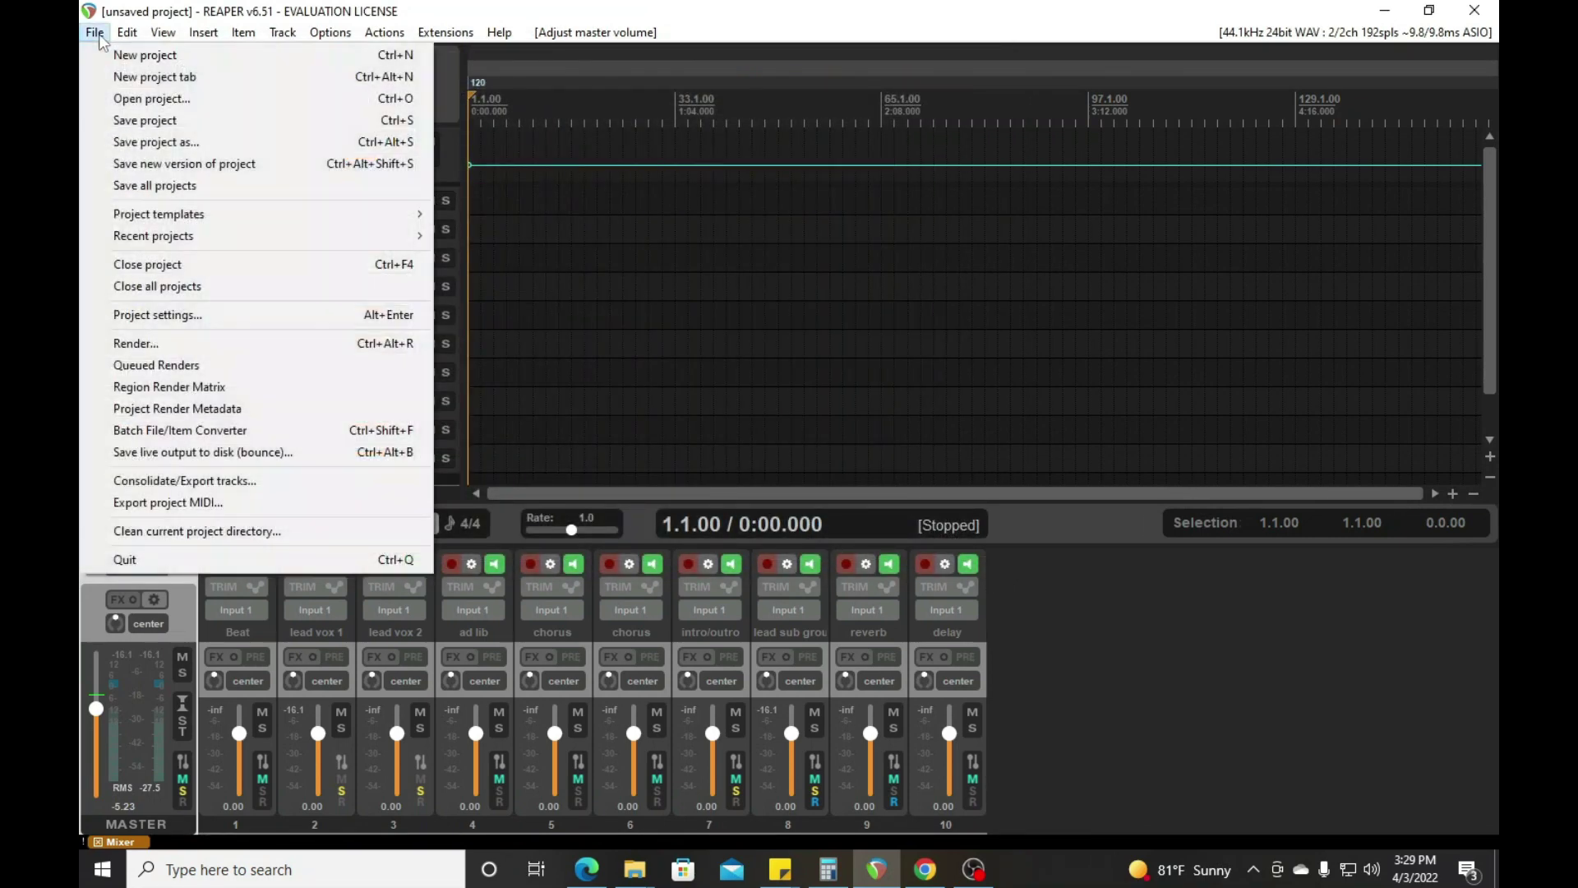
Step: Start a new project, discarding the old one unsaved, and load the 'recording' template's ten tracks
{"action": "left_click", "coordinate": [113, 60]}
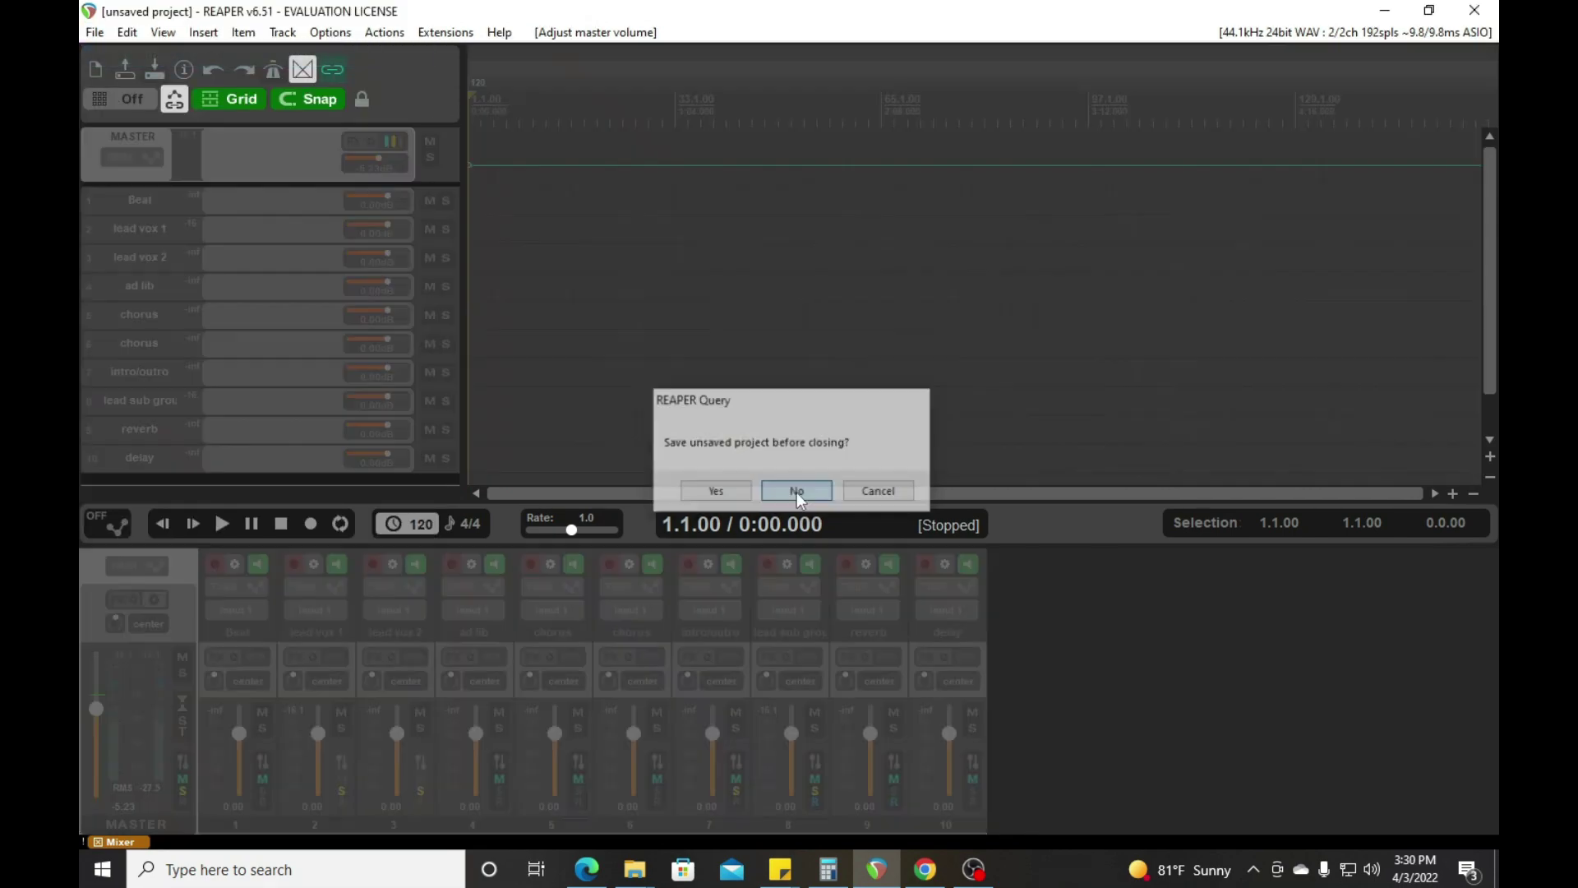
{"action": "left_click", "coordinate": [798, 492]}
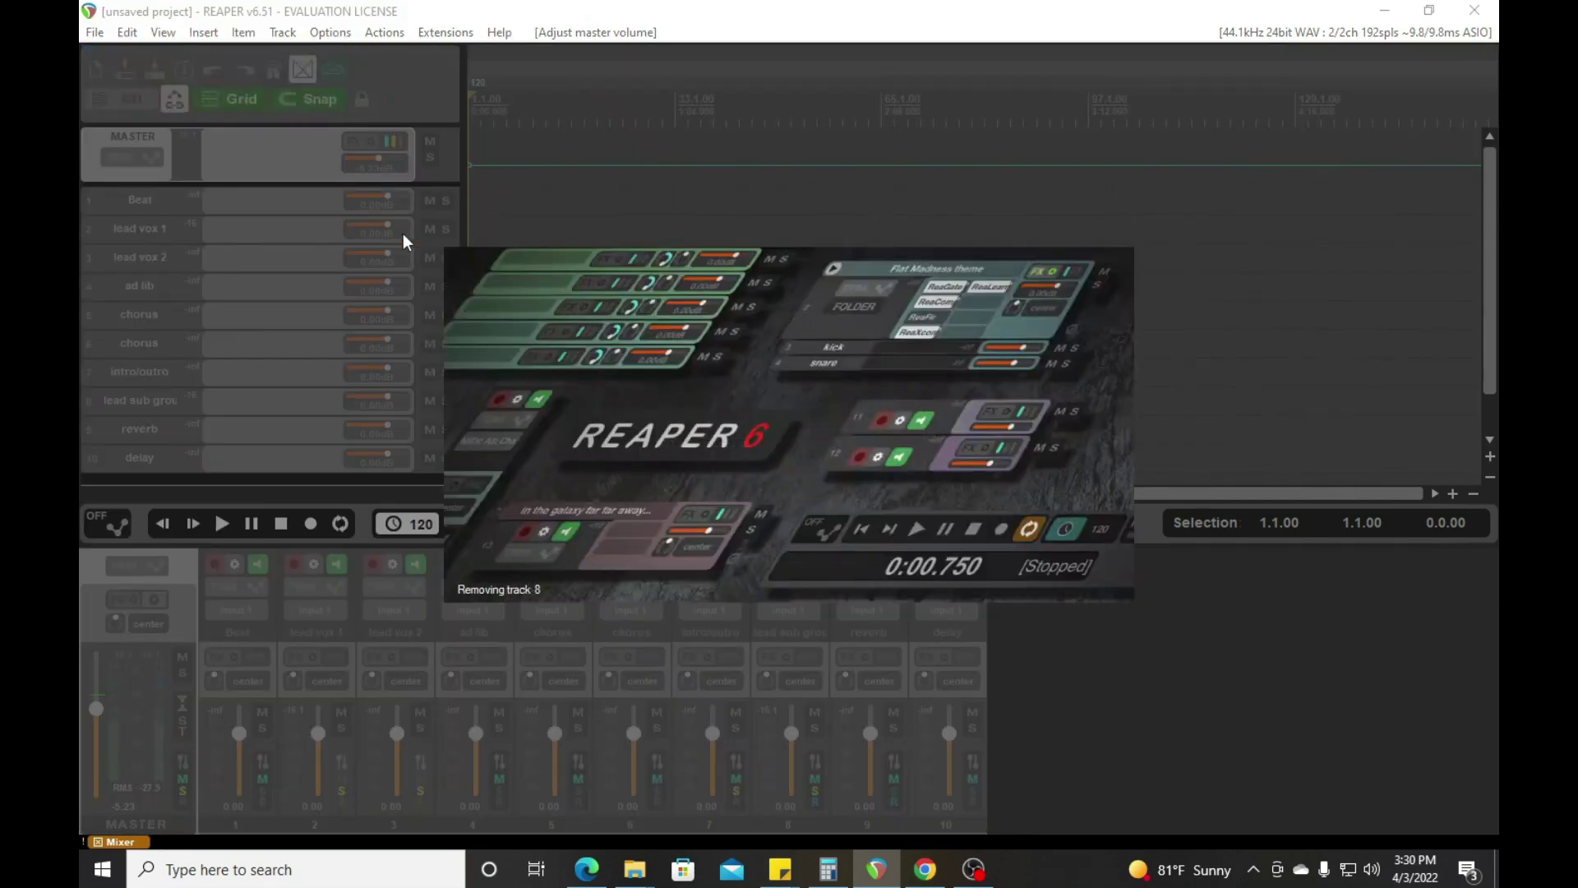
{"action": "left_click", "coordinate": [95, 32]}
{"action": "mouse_move", "coordinate": [240, 214]}
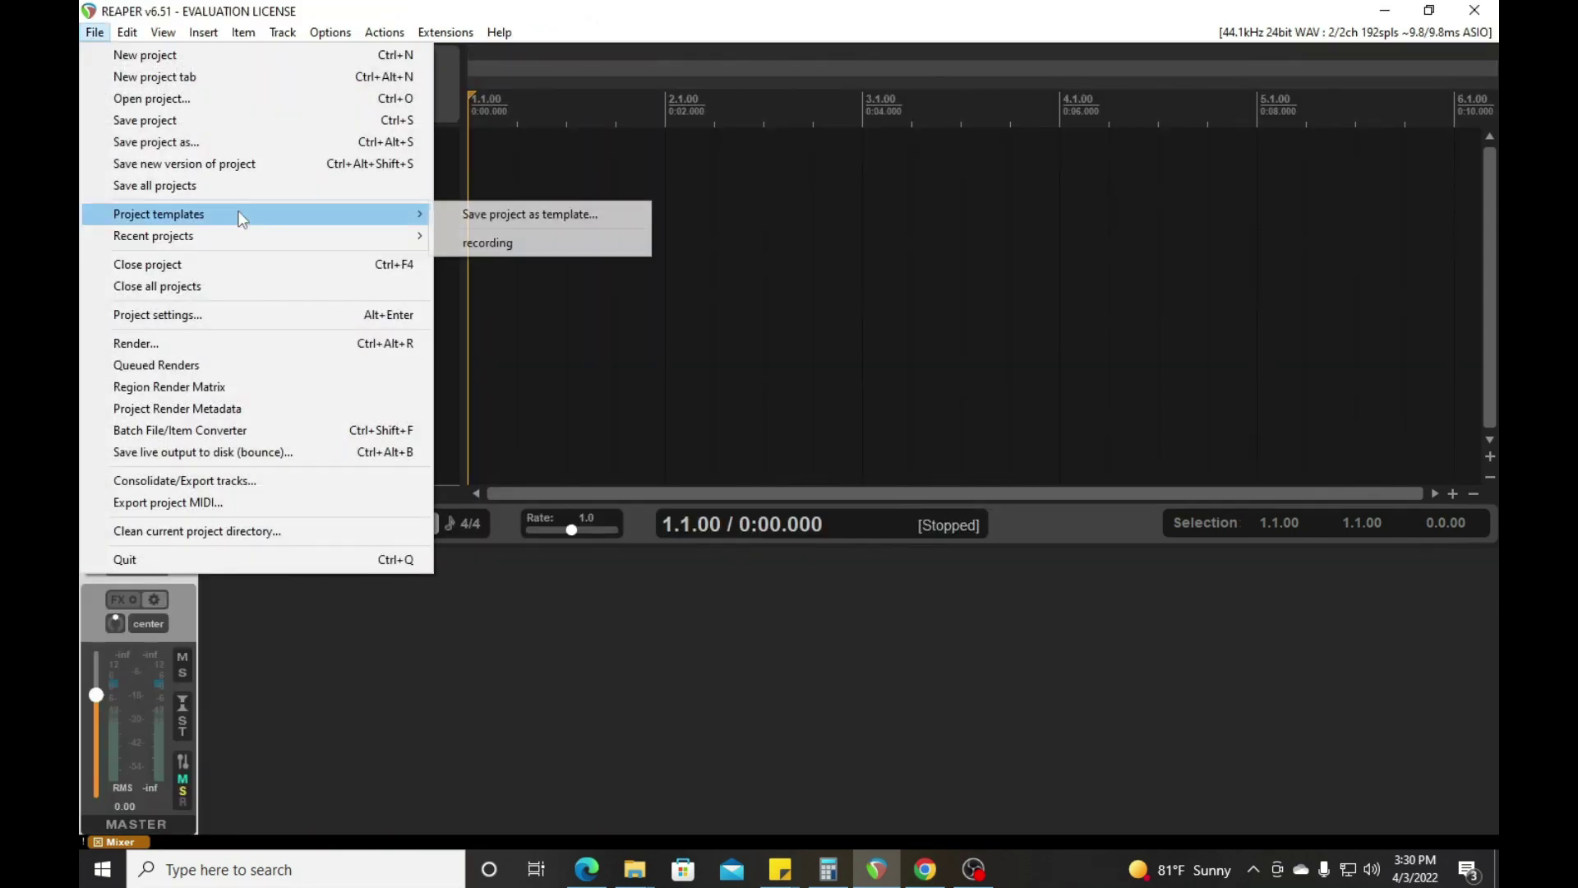
{"action": "left_click", "coordinate": [485, 244]}
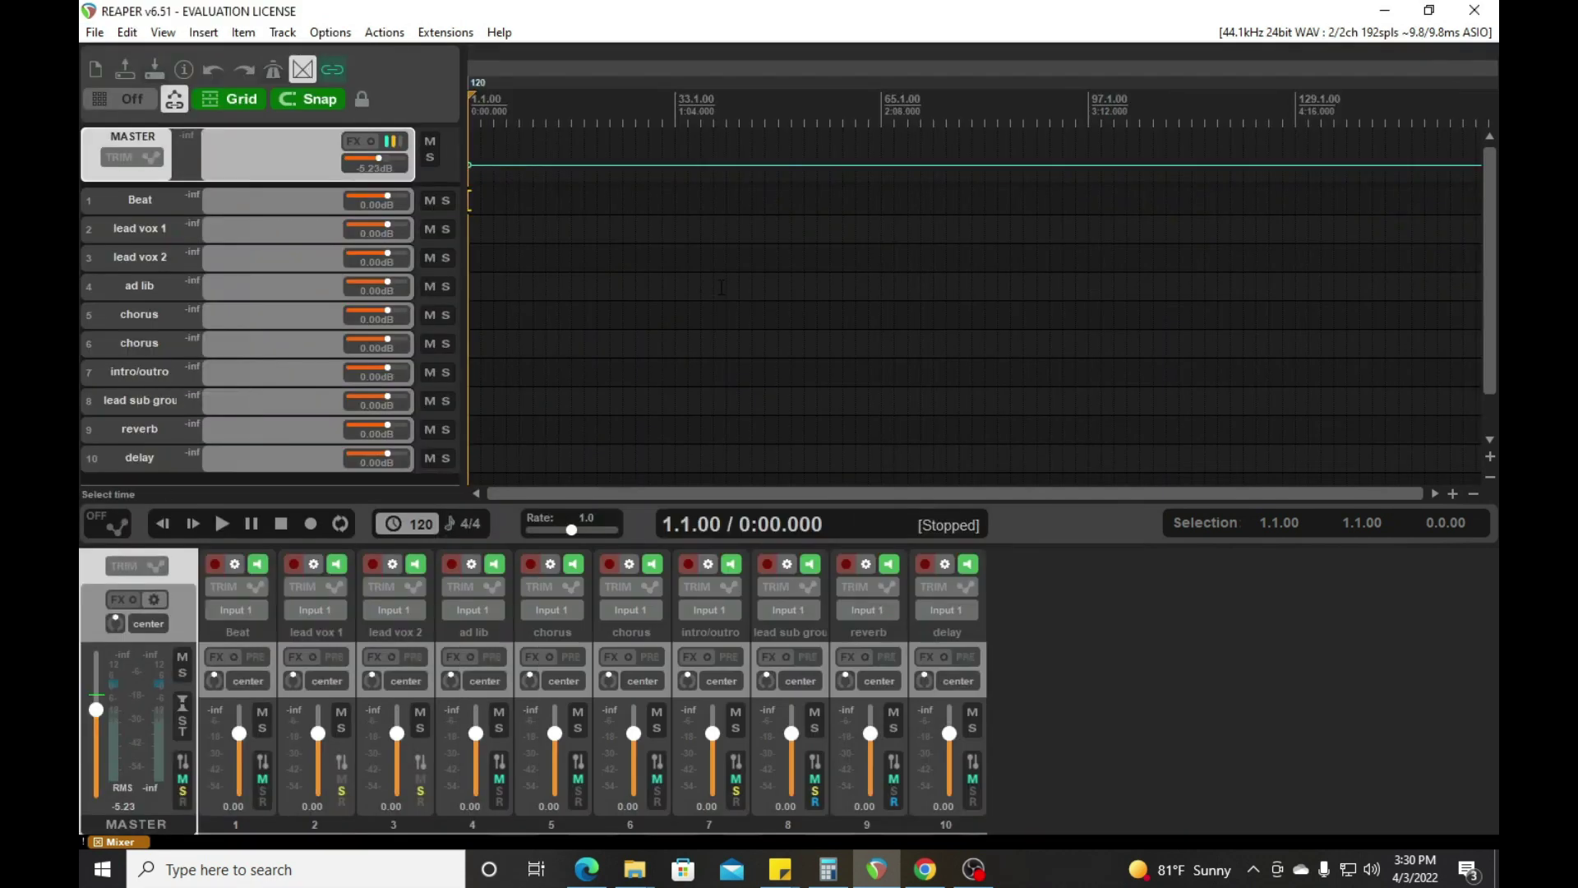